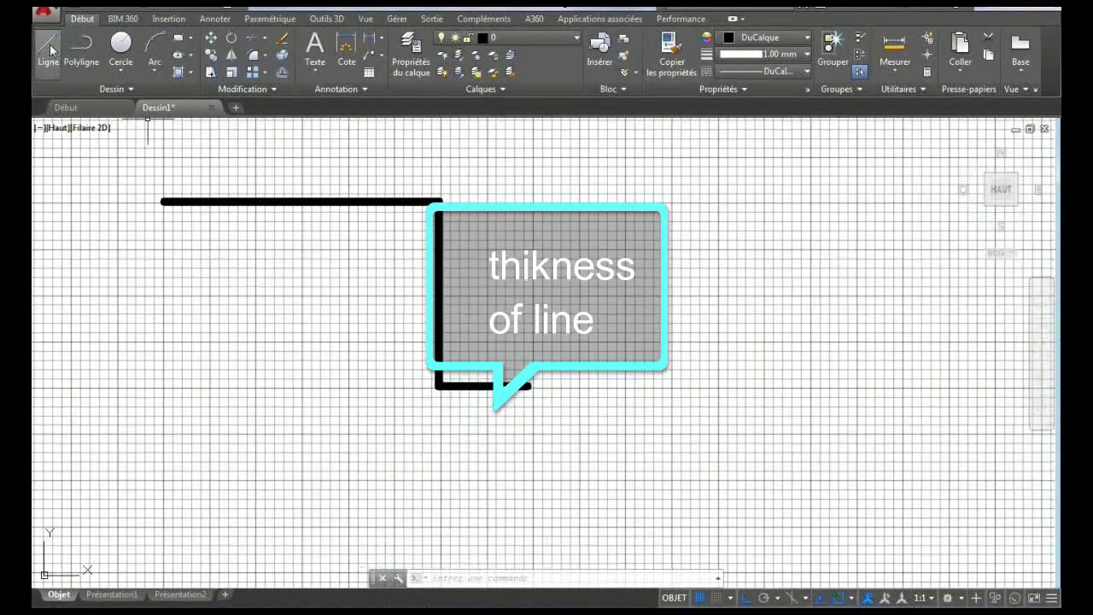
# Start a 1.00 mm thick wall line just past the opening that ends the stepped upper wall
pyautogui.click(50, 45)
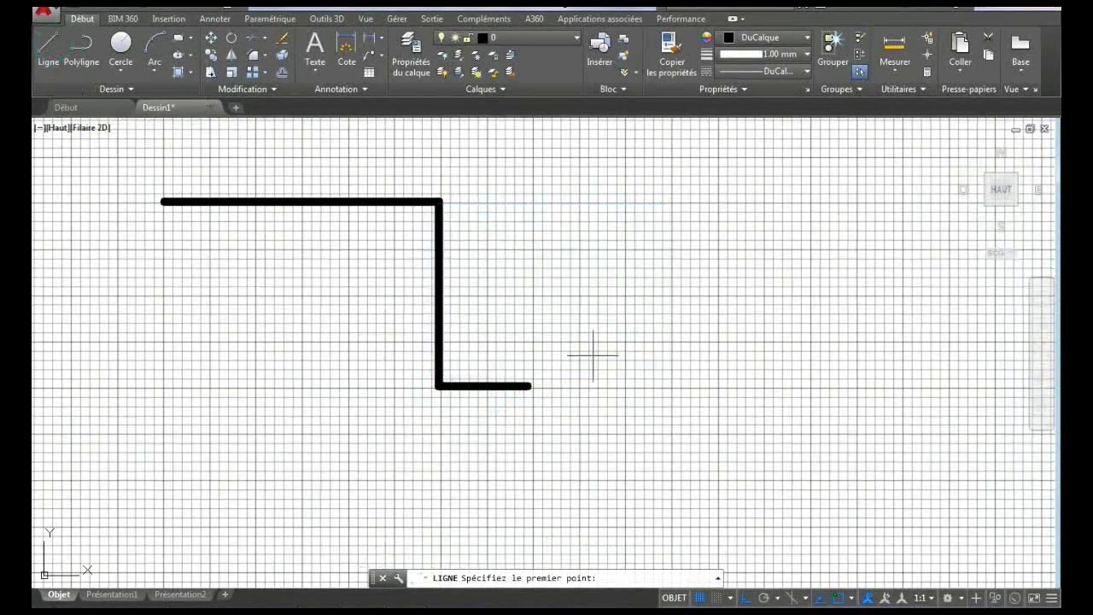
pyautogui.click(582, 388)
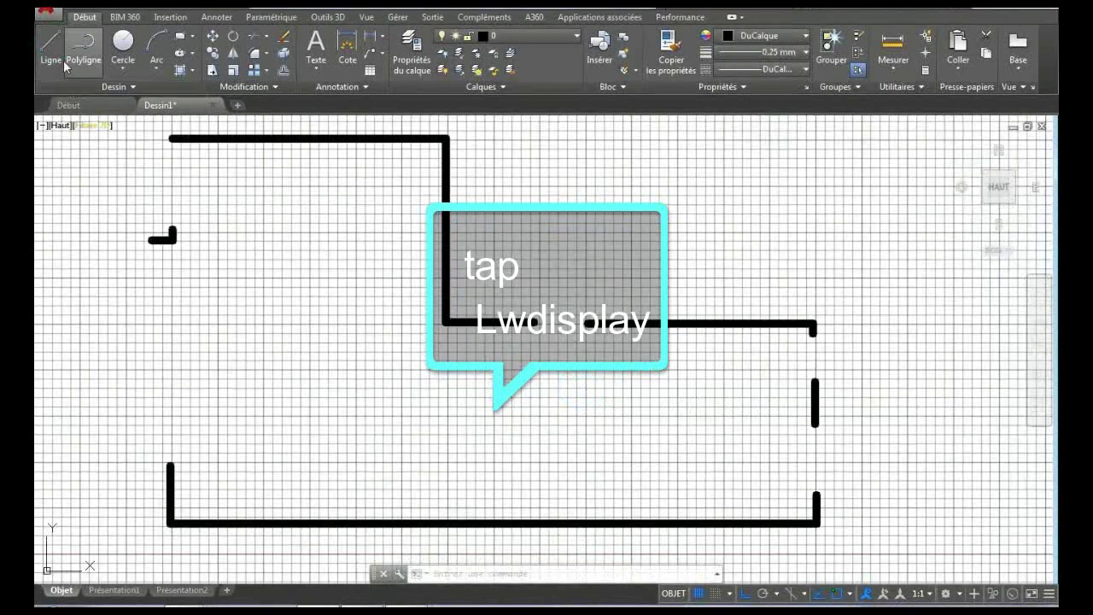
# Draw a short return down from the small jog on the west wall, continued by a thin vertical line about 560 units long
pyautogui.click(53, 49)
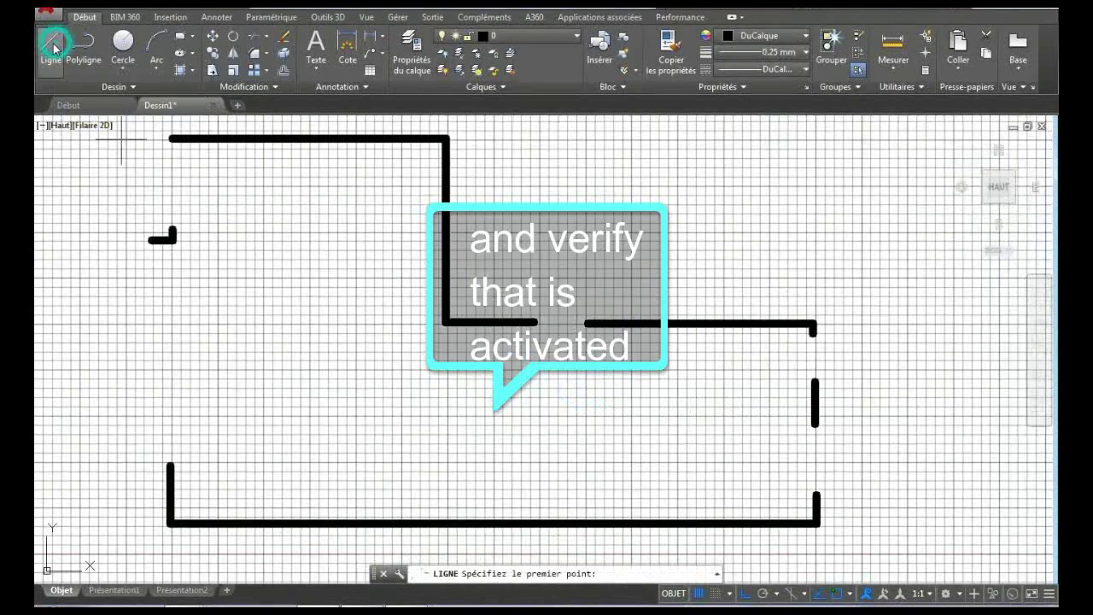
pyautogui.click(151, 239)
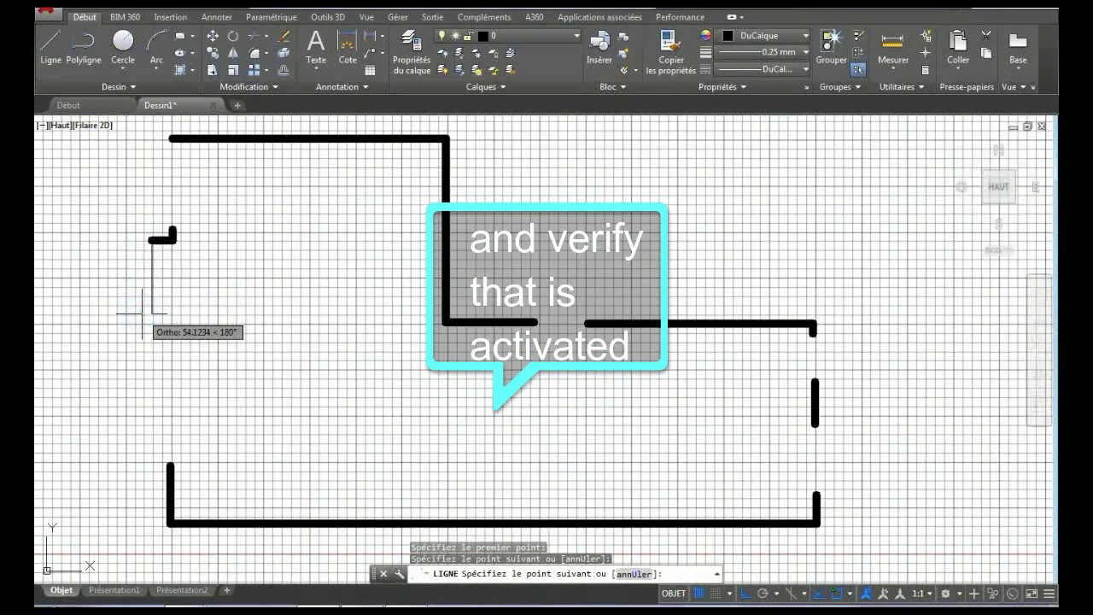
pyautogui.click(154, 261)
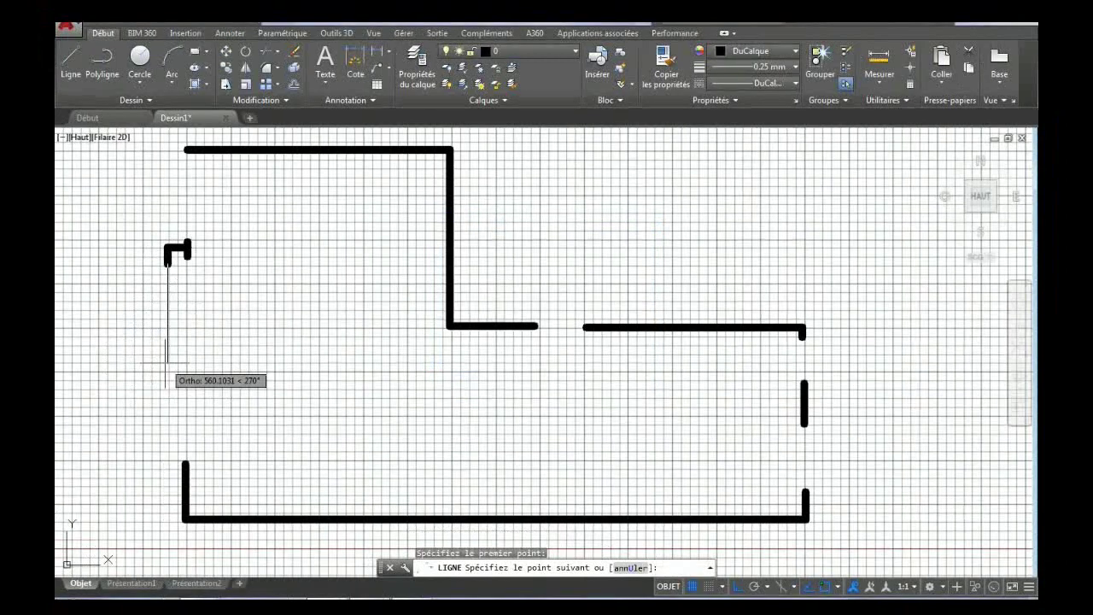
pyautogui.click(166, 364)
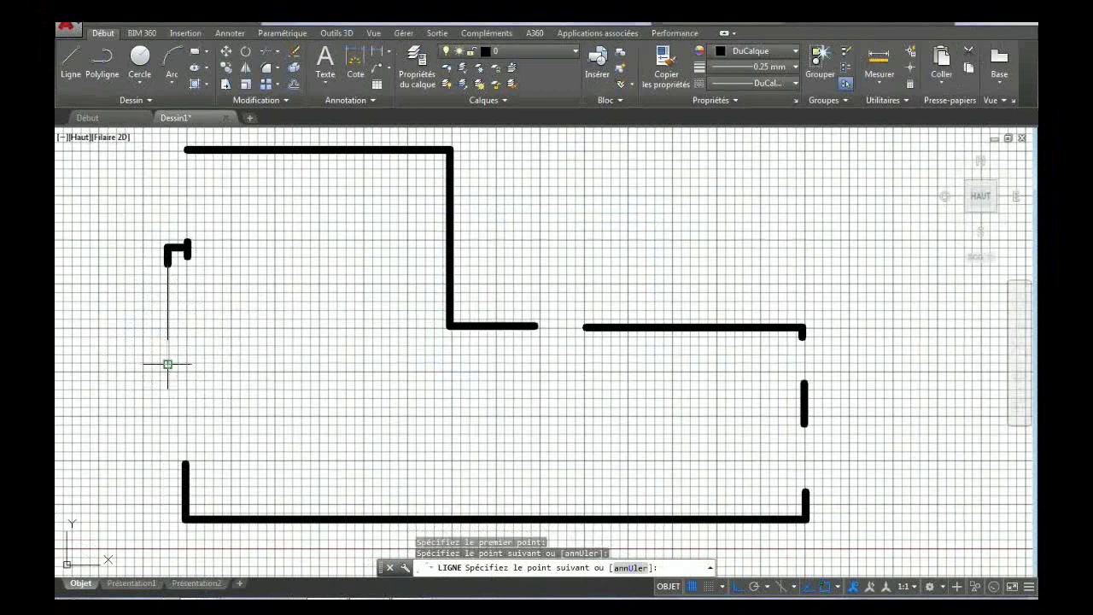
pyautogui.press('Return')
# Turn ortho mode off with the ORTHO command's INactif option
pyautogui.write('ortho')
pyautogui.press('Return')
pyautogui.write('in')
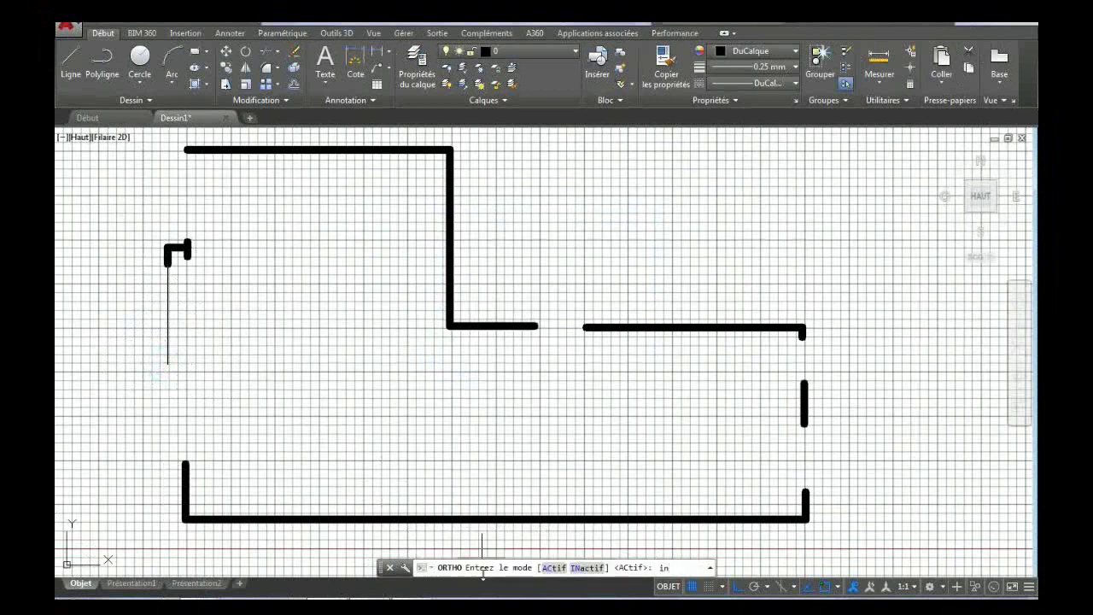
pyautogui.press('Return')
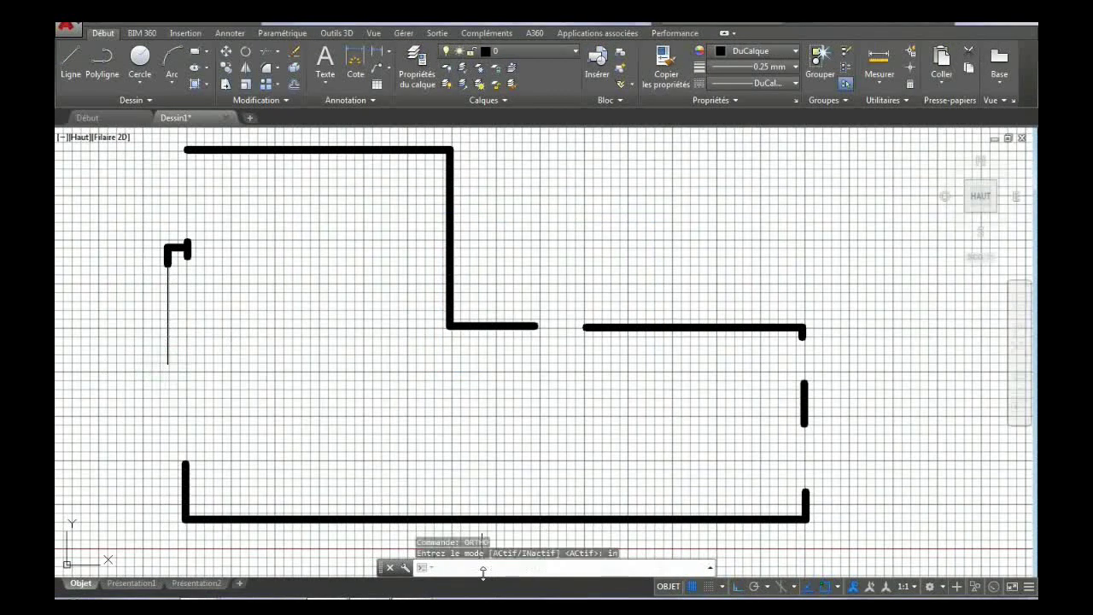
pyautogui.click(246, 68)
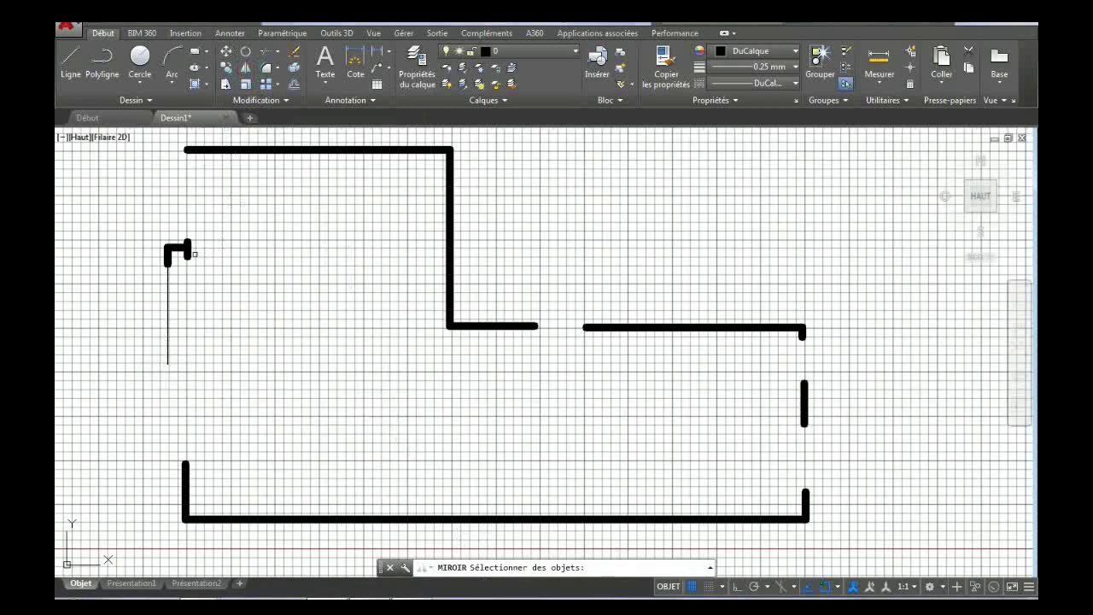
pyautogui.click(187, 249)
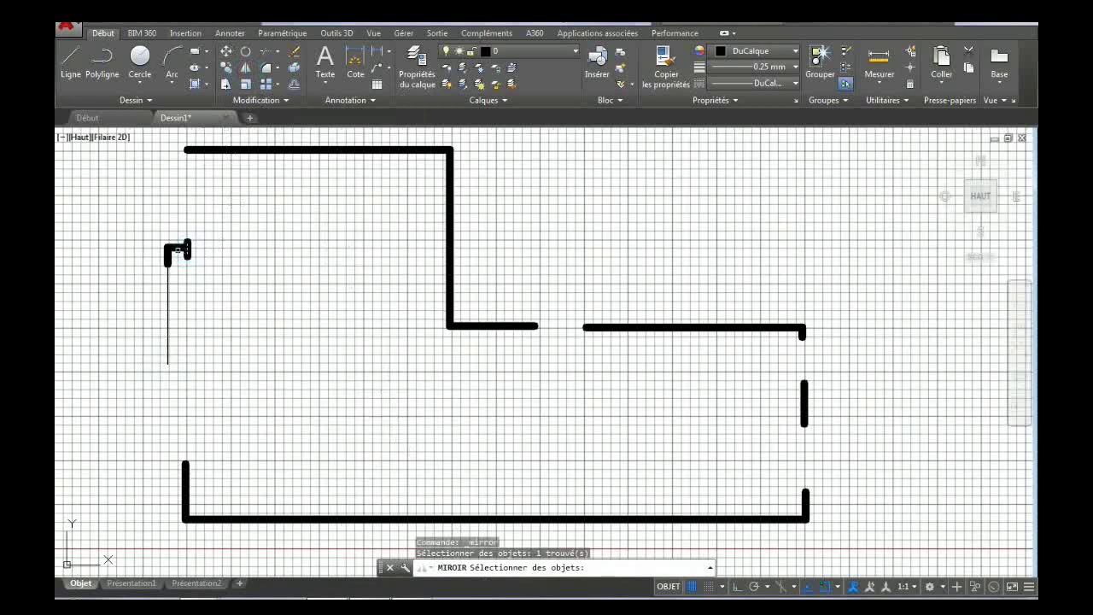
pyautogui.click(178, 248)
pyautogui.click(167, 254)
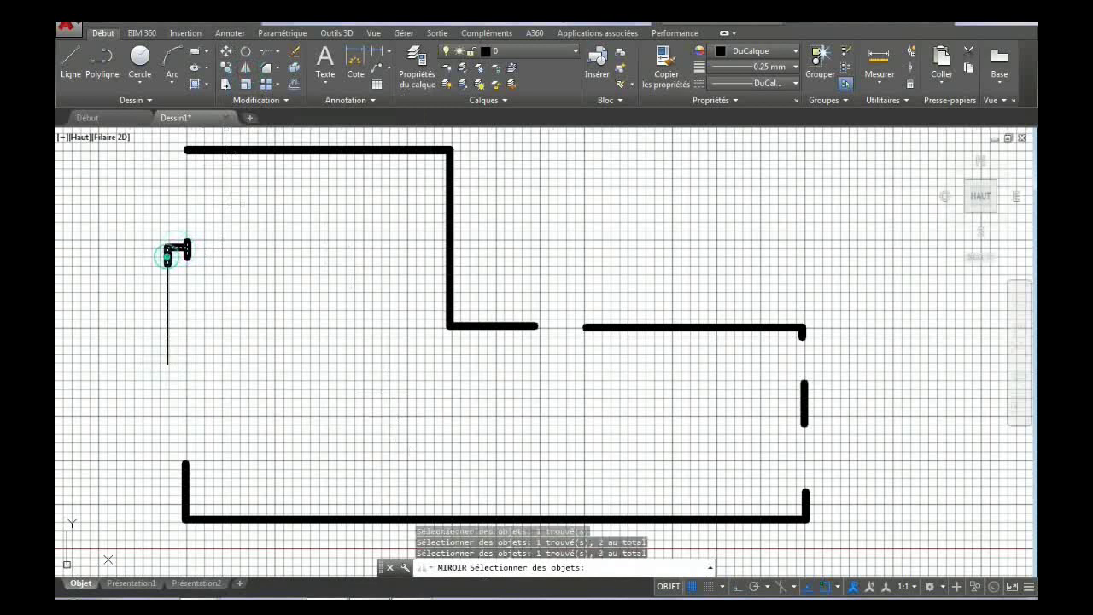
pyautogui.press('Return')
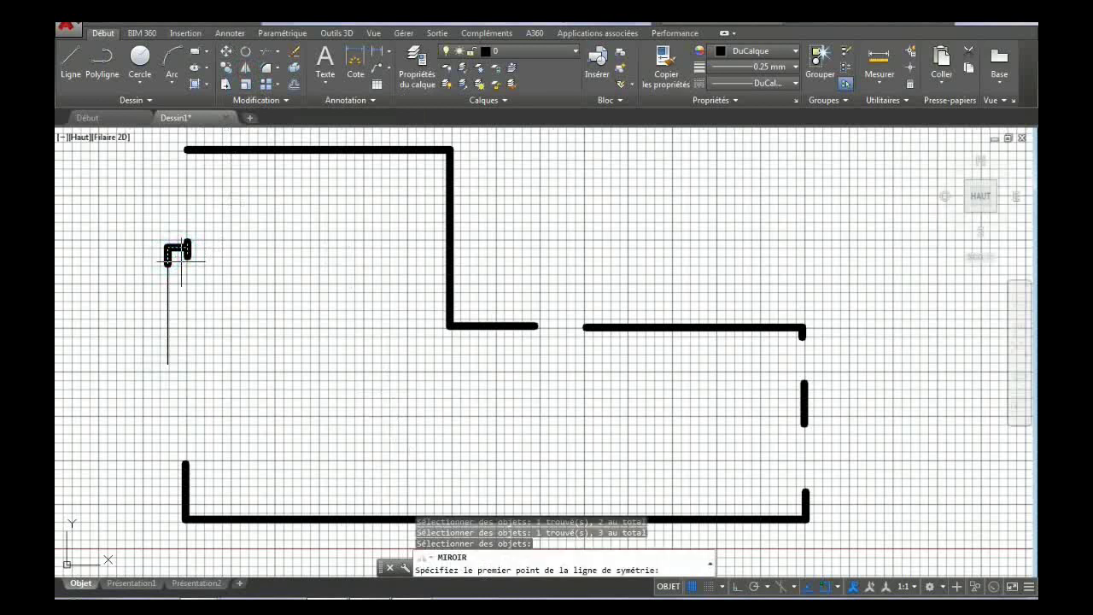
pyautogui.click(167, 315)
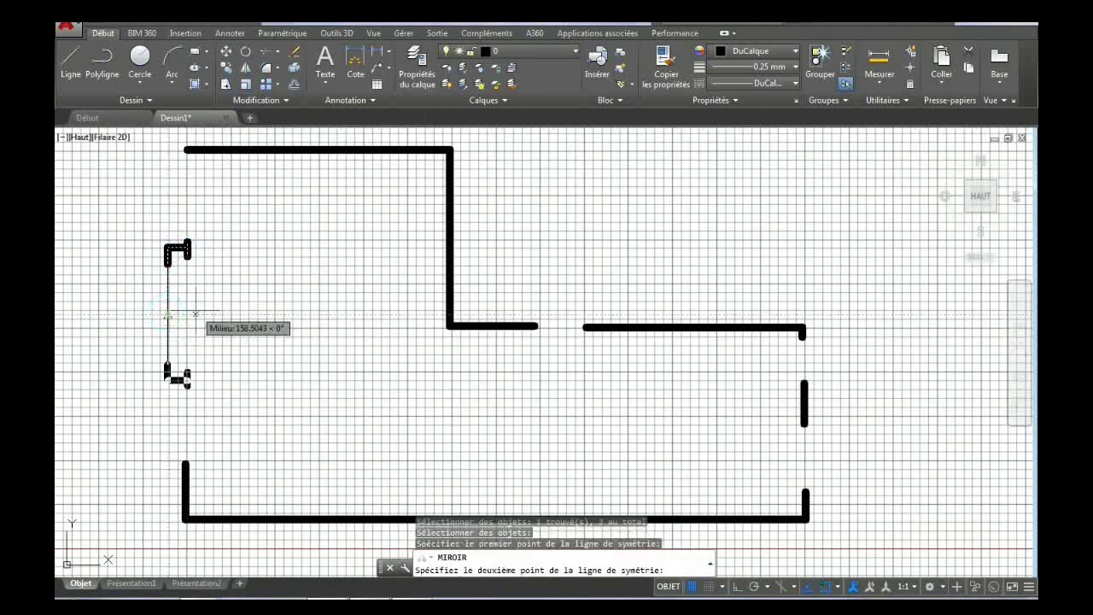
pyautogui.click(195, 314)
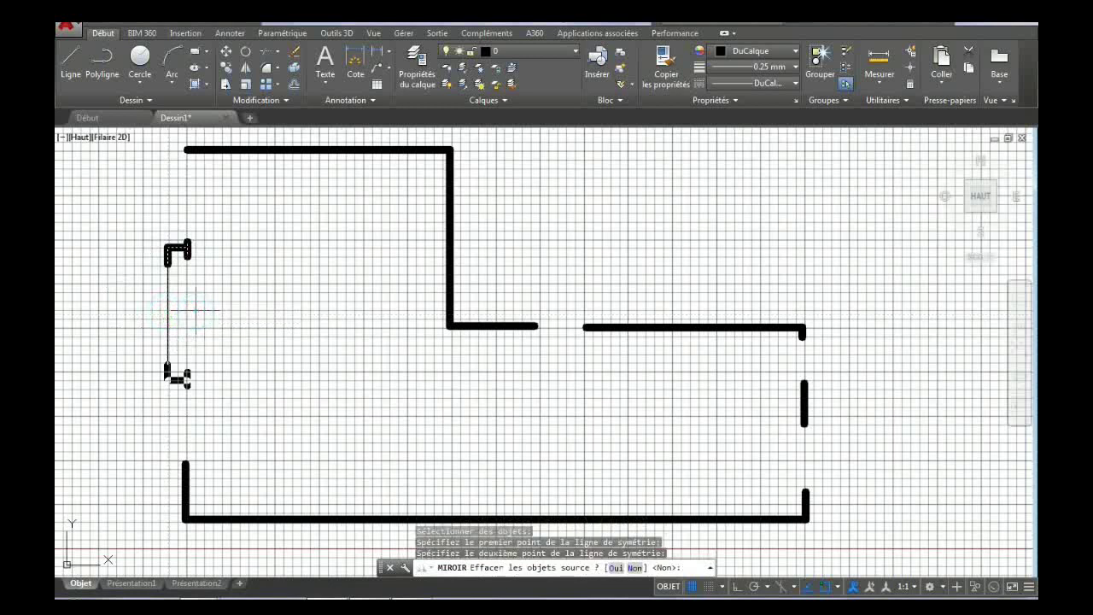
pyautogui.press('Escape')
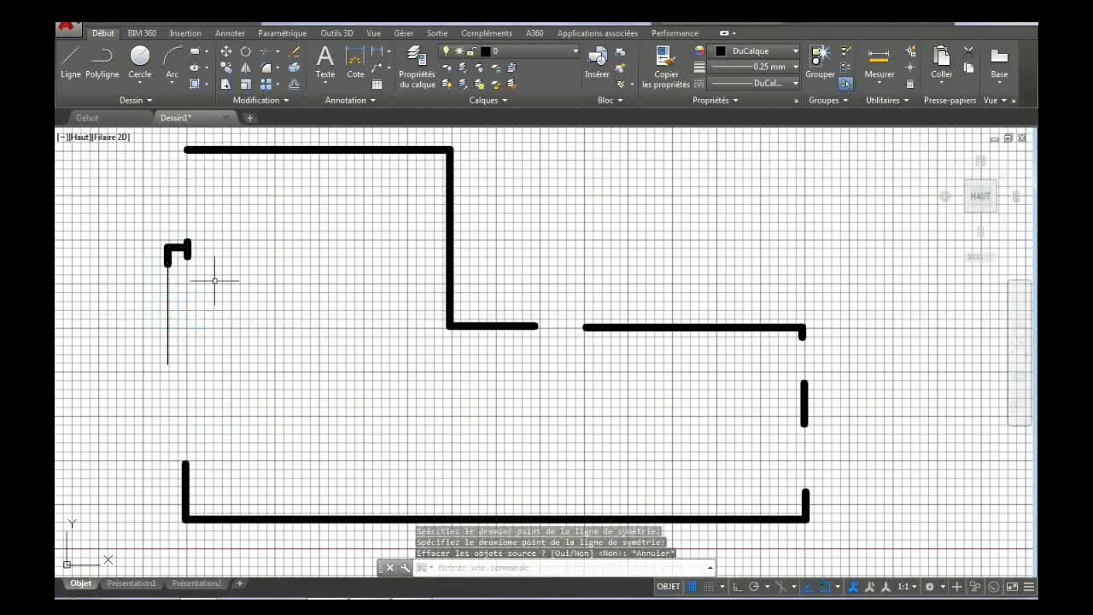
# Mirror the three thick jog segments about a horizontal axis through the midpoint of the thin vertical line, keeping the originals
pyautogui.click(246, 68)
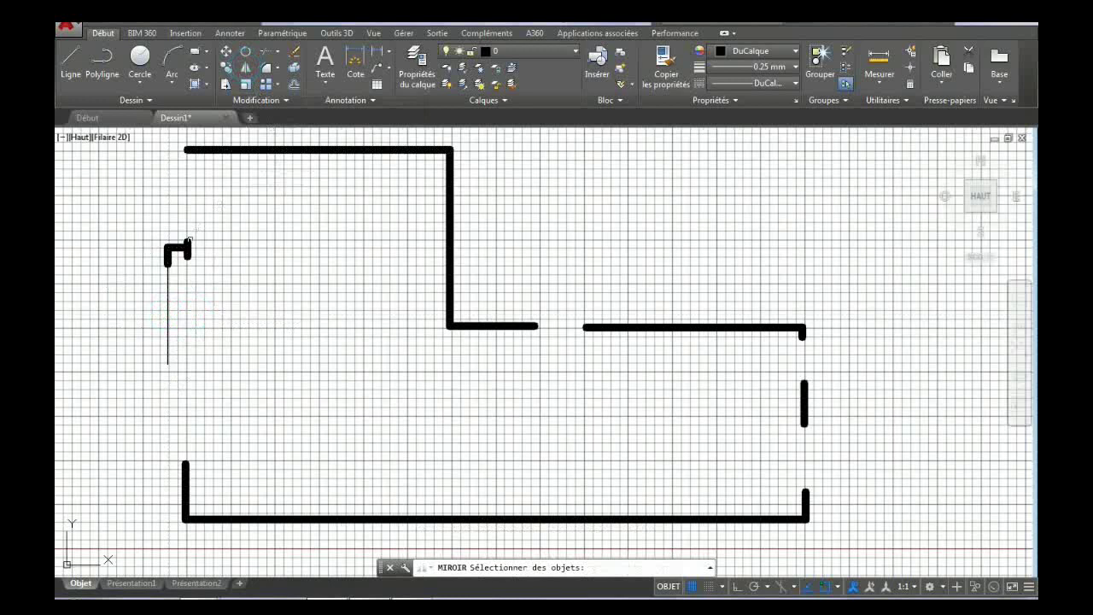
pyautogui.click(186, 250)
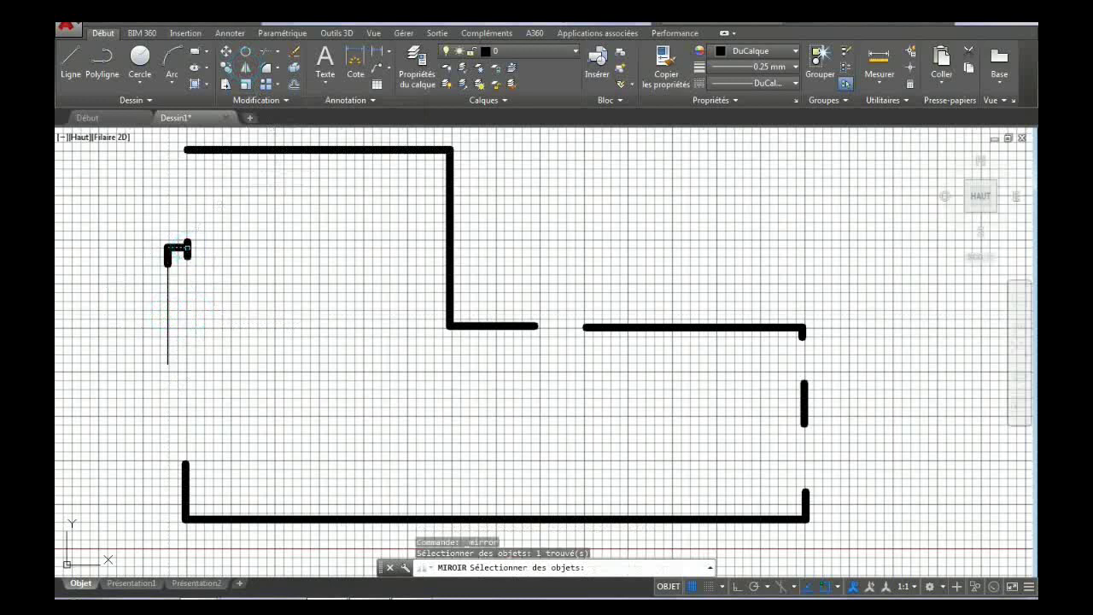
pyautogui.click(186, 249)
pyautogui.click(168, 253)
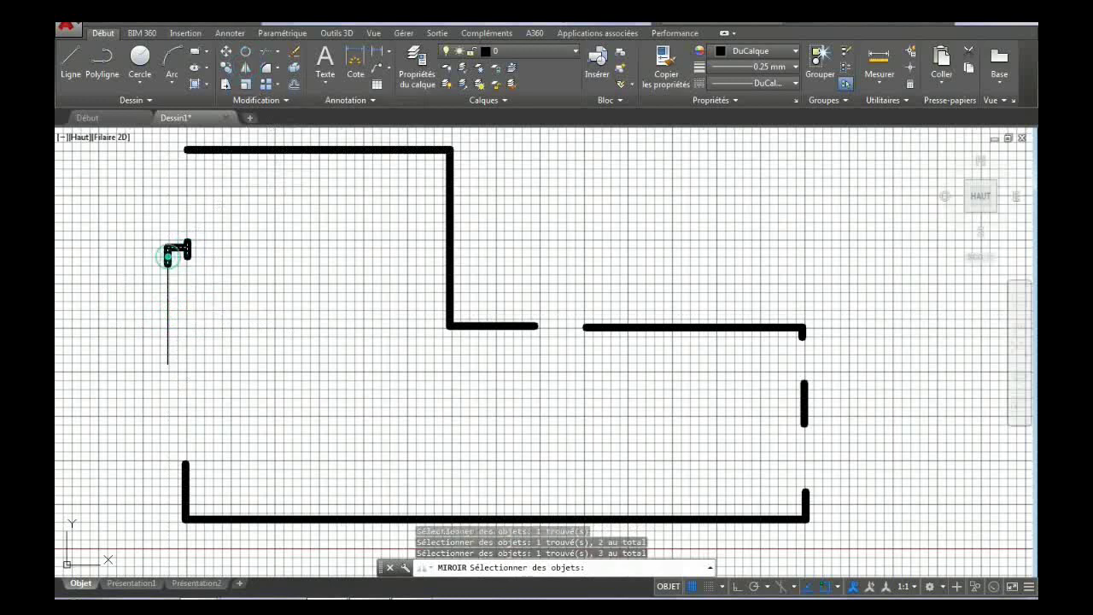
pyautogui.press('Return')
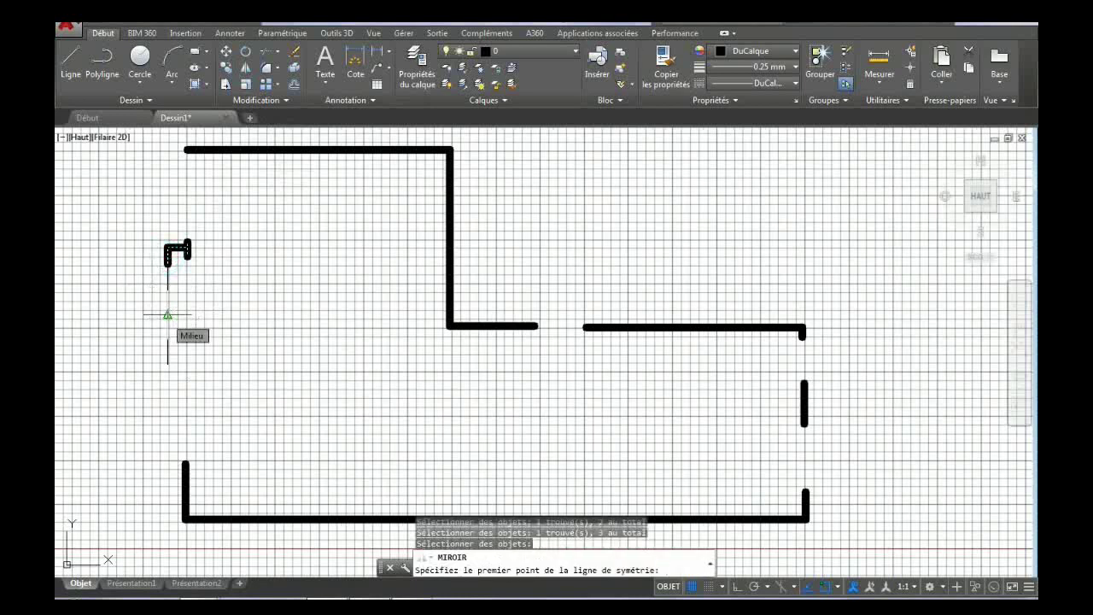
pyautogui.click(168, 316)
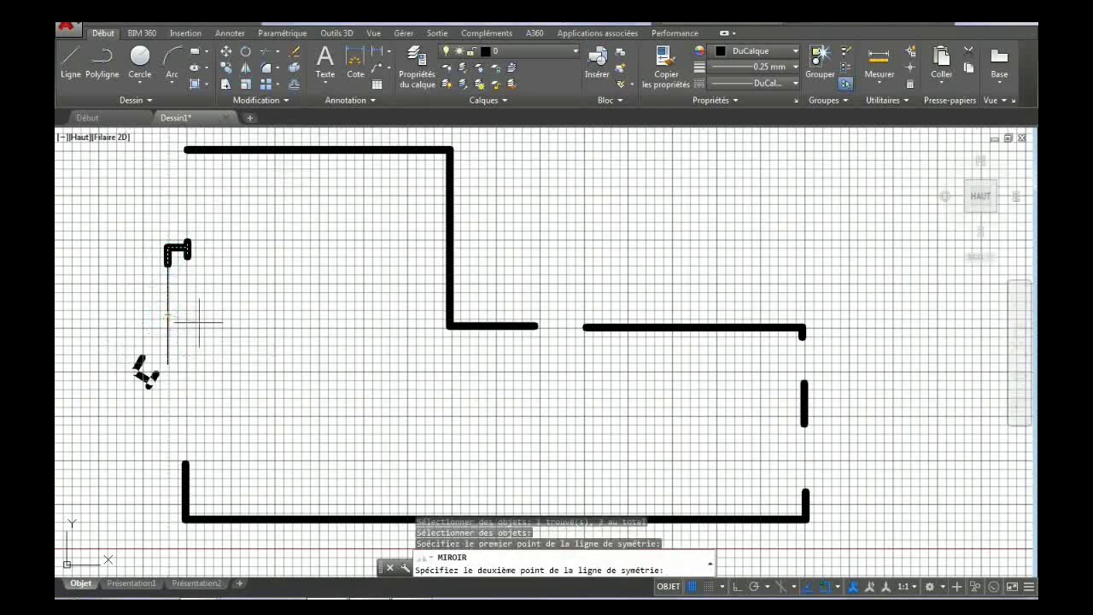
pyautogui.click(199, 314)
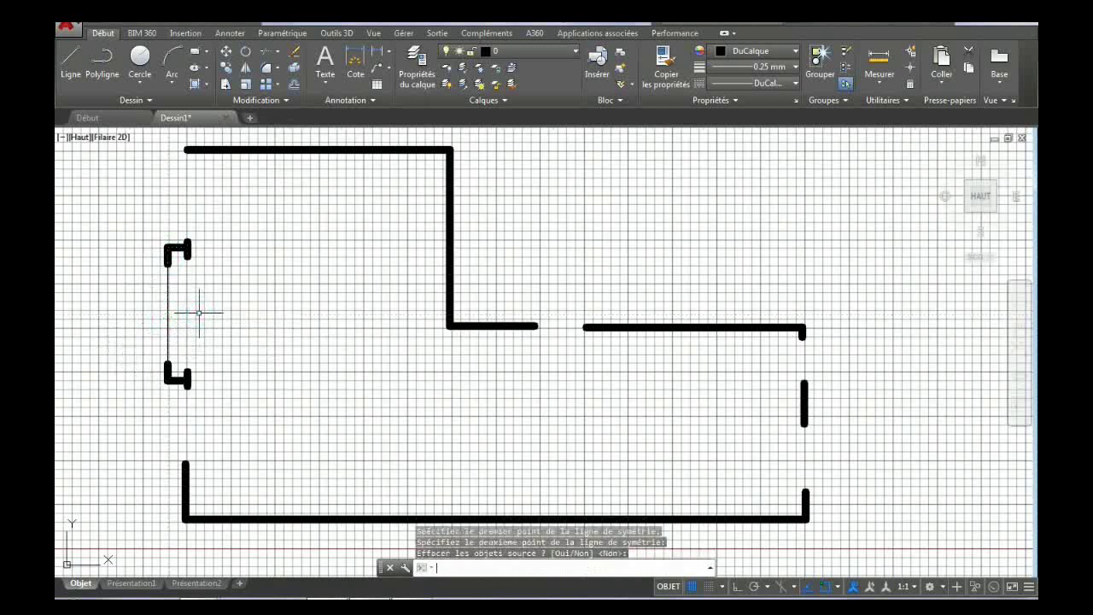
pyautogui.press('Return')
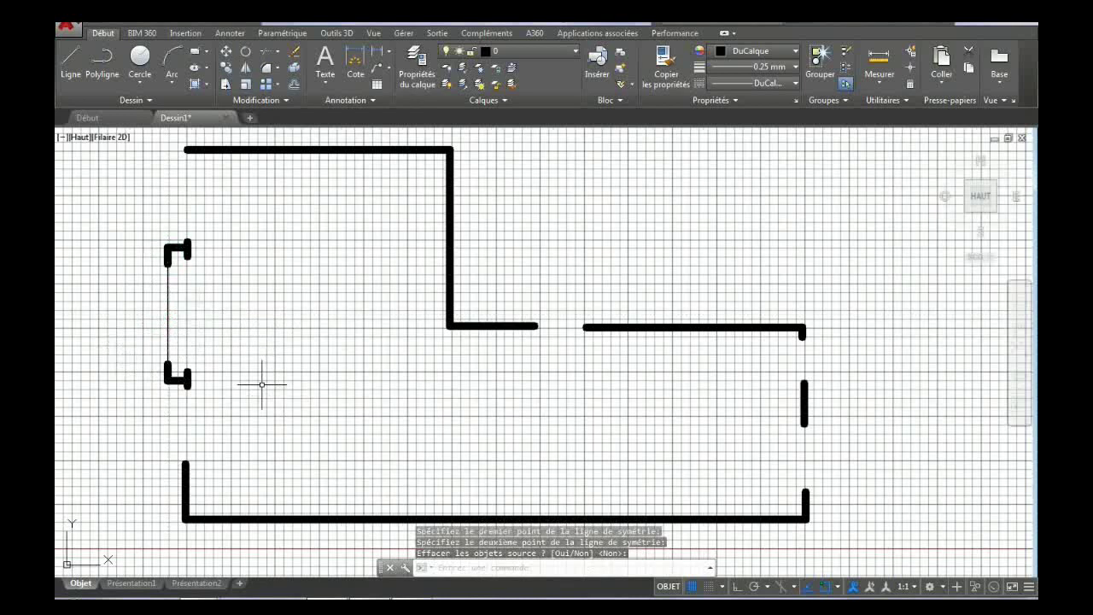
# Set the current lineweight to 0.50 mm and end the line command at the interior partition
pyautogui.click(761, 66)
pyautogui.click(769, 226)
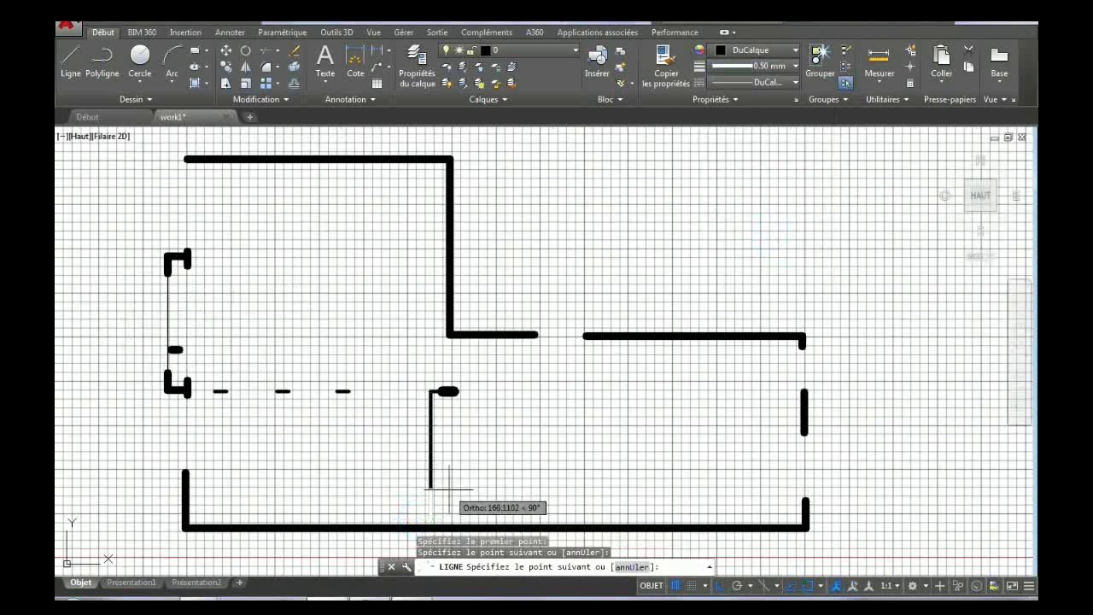
pyautogui.press('Escape')
pyautogui.click(431, 500)
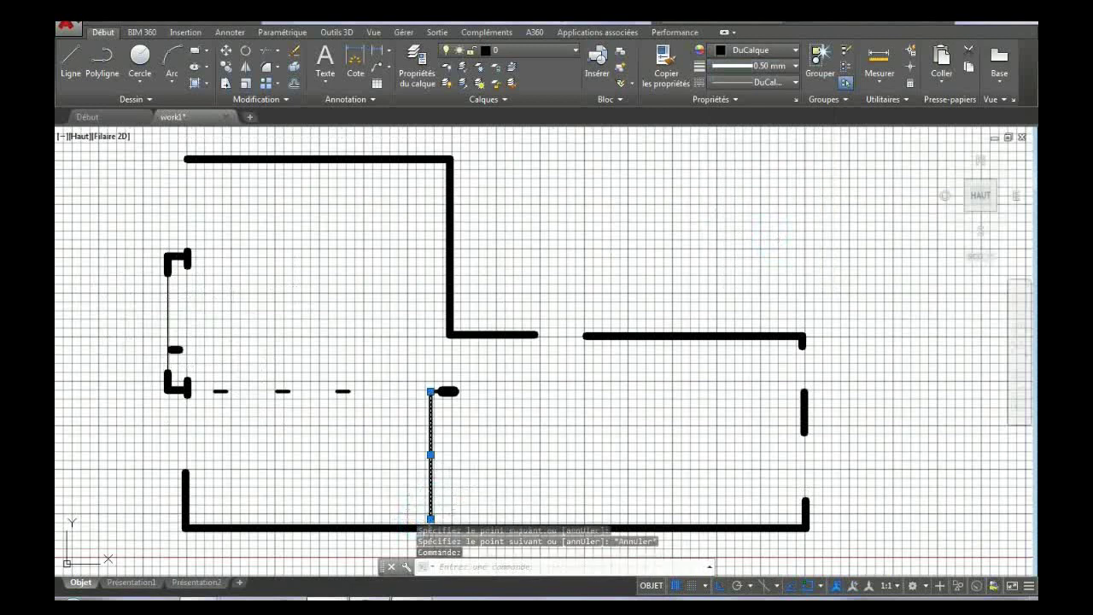
pyautogui.click(430, 519)
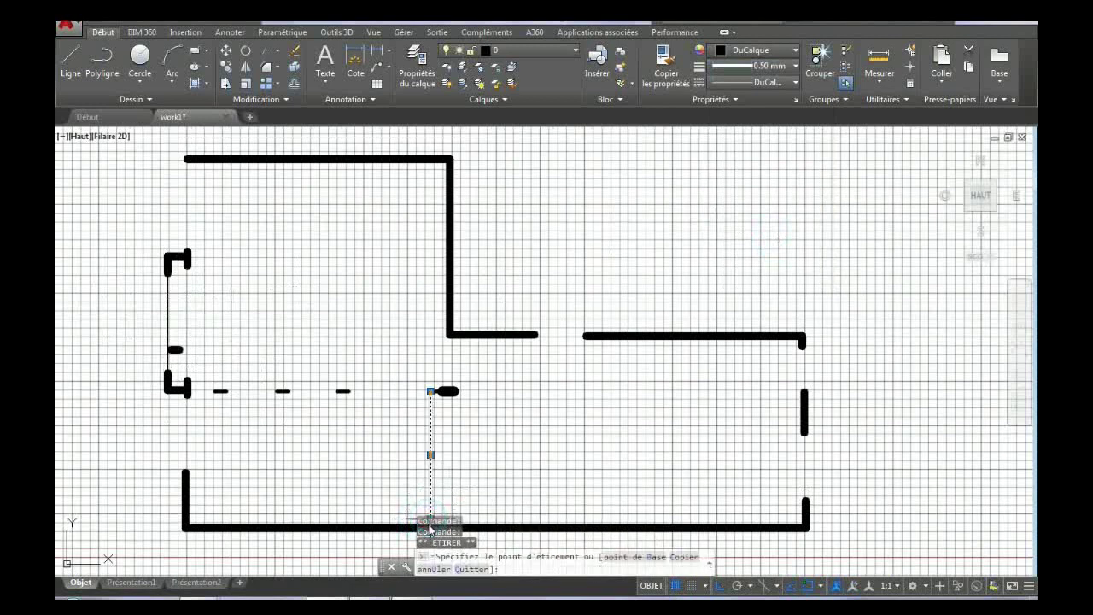
pyautogui.press('Escape')
# Try to stretch the vertical interior partition's lower end onto the south wall
pyautogui.moveTo(430, 523); pyautogui.dragTo(431, 489, button='middle')
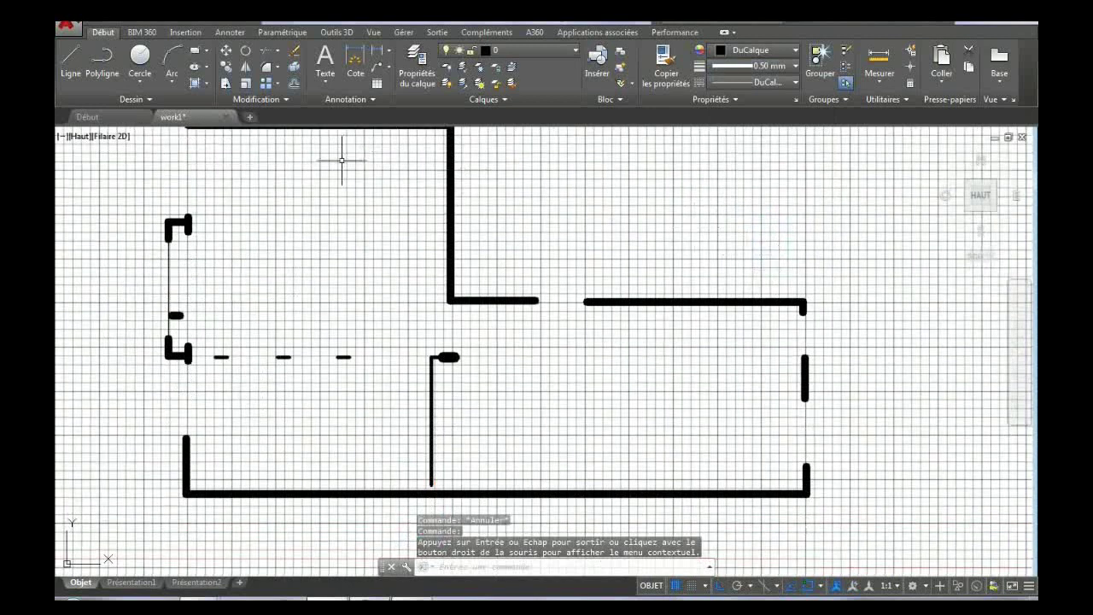
pyautogui.click(437, 456)
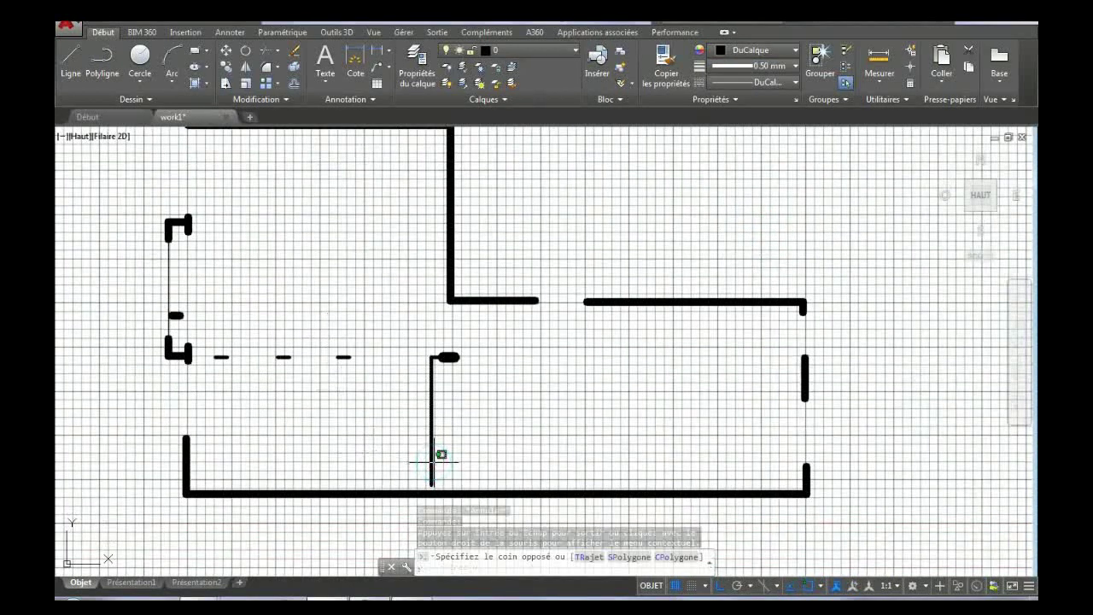
pyautogui.click(430, 468)
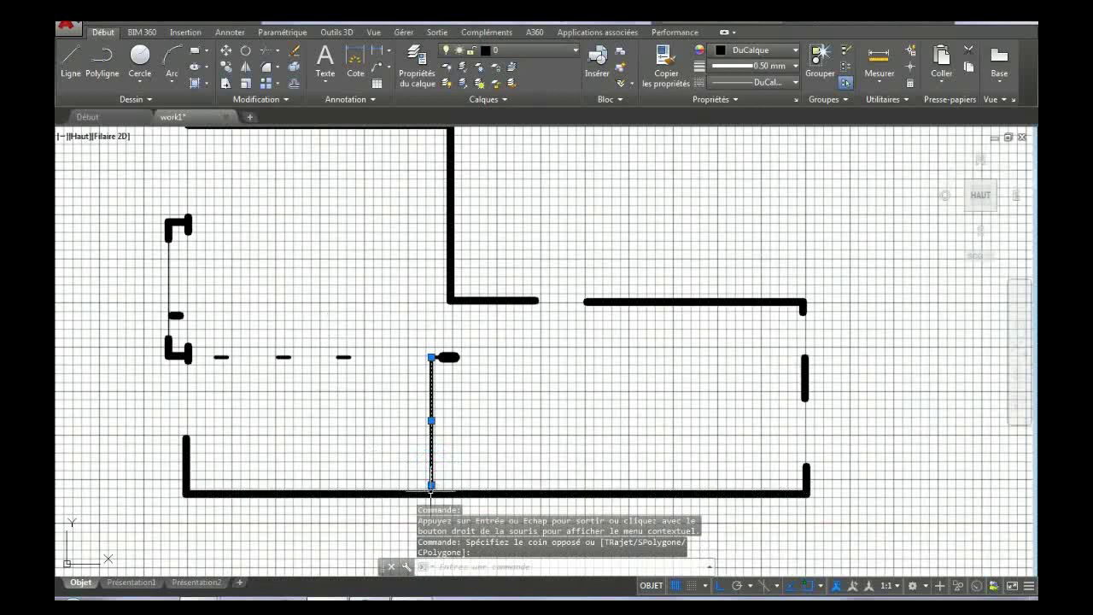
pyautogui.click(431, 484)
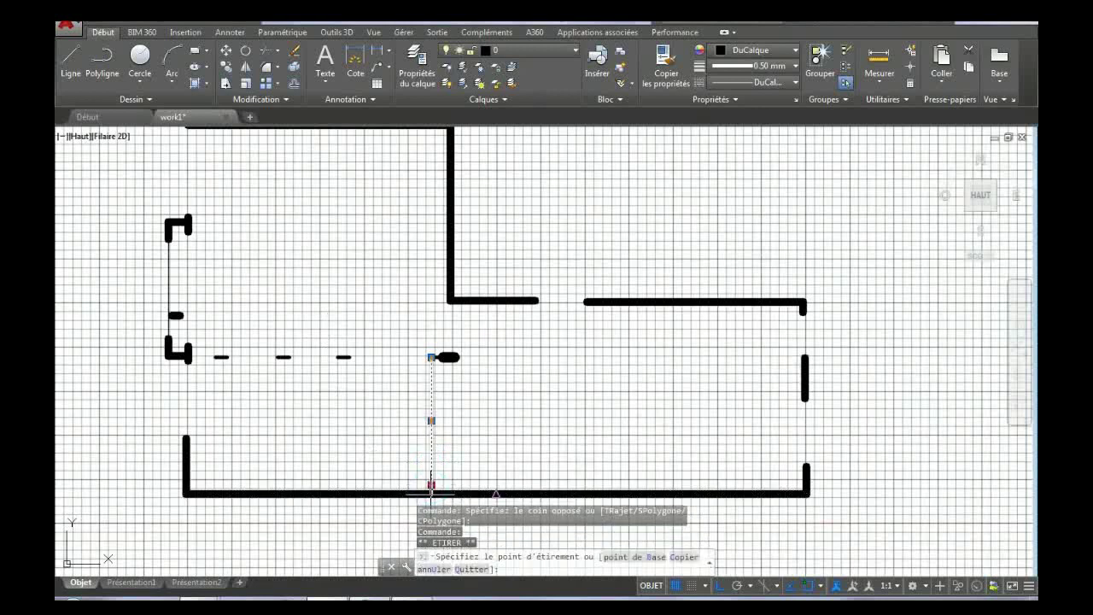
pyautogui.click(496, 494)
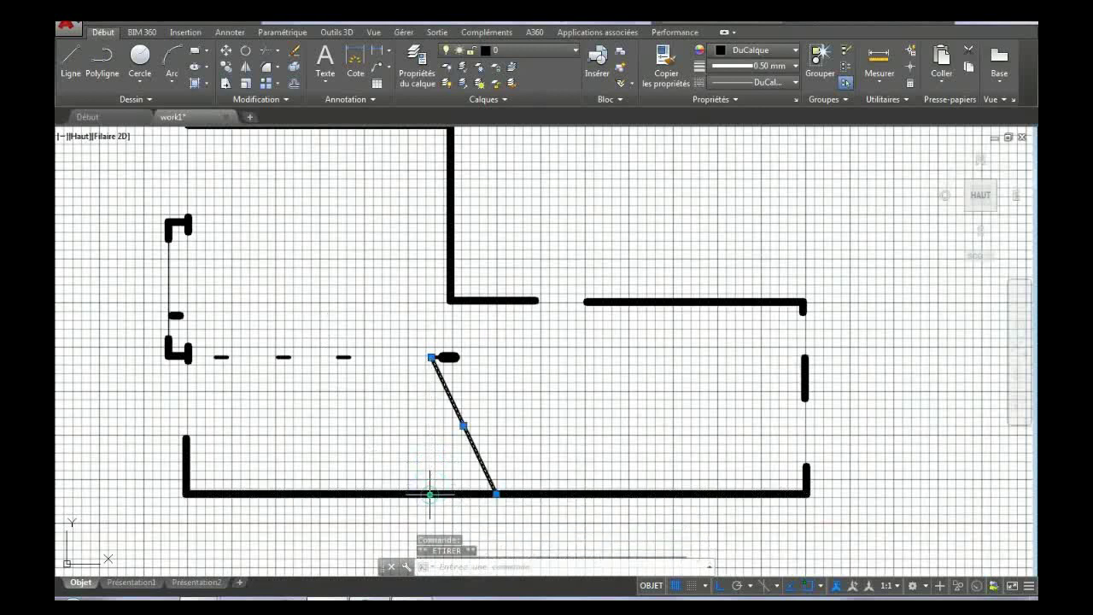
pyautogui.click(496, 494)
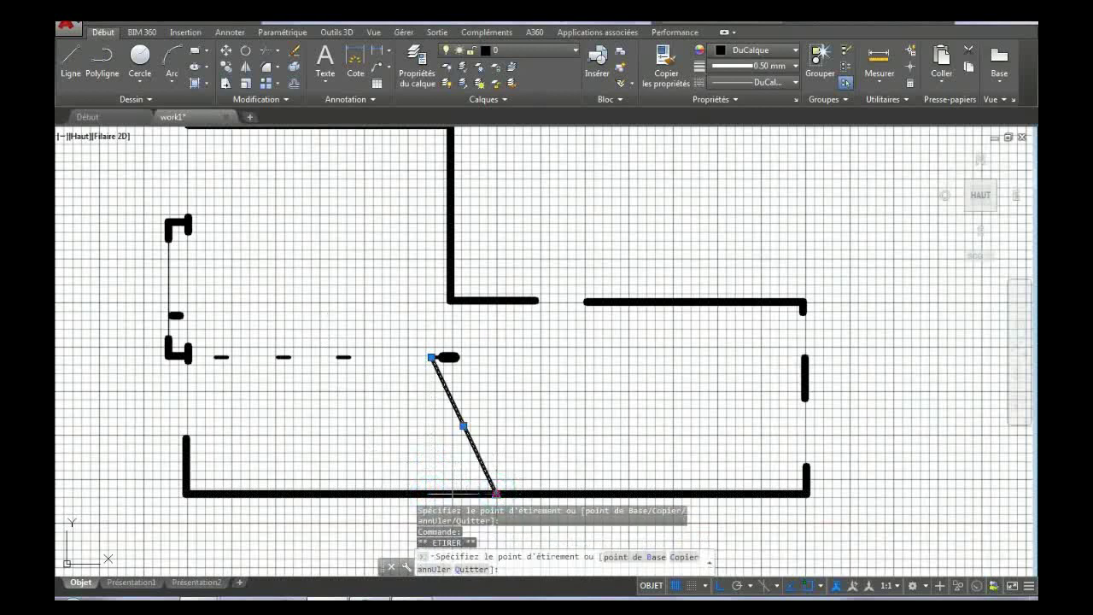
pyautogui.press('Escape')
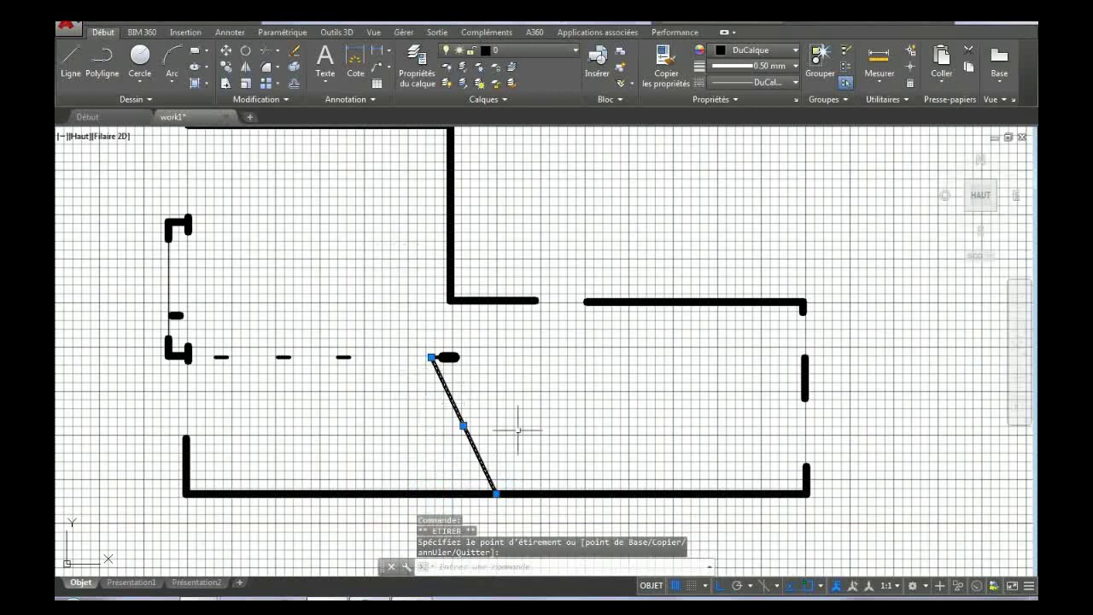
pyautogui.click(429, 490)
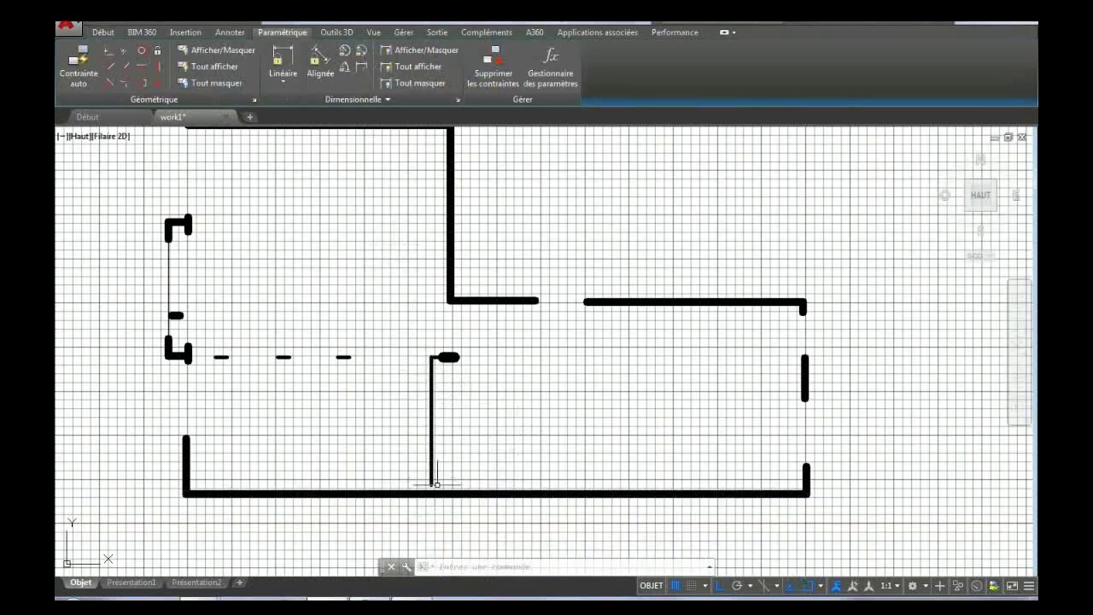
# Switch ortho mode to INactif with the ORTHO command
pyautogui.click(510, 567)
pyautogui.write('ortho')
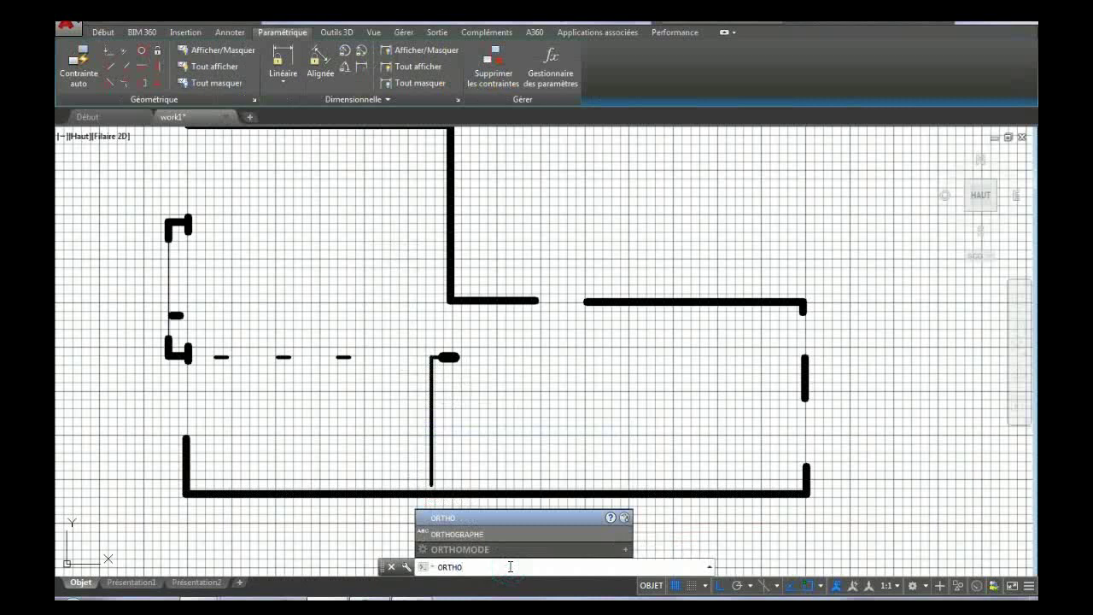
pyautogui.press('Return')
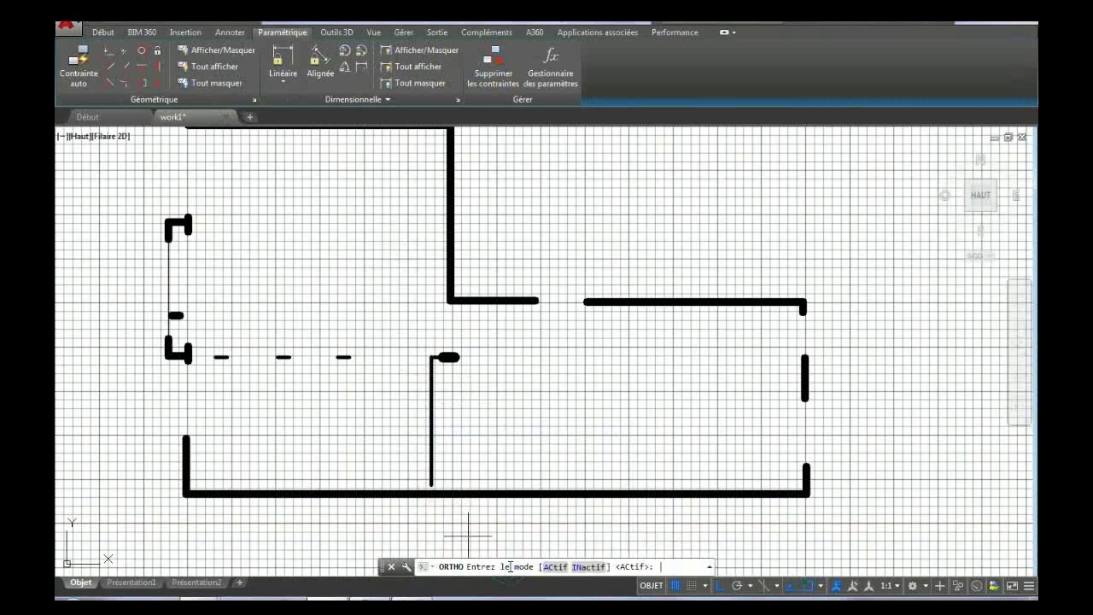
pyautogui.write('in')
pyautogui.press('Return')
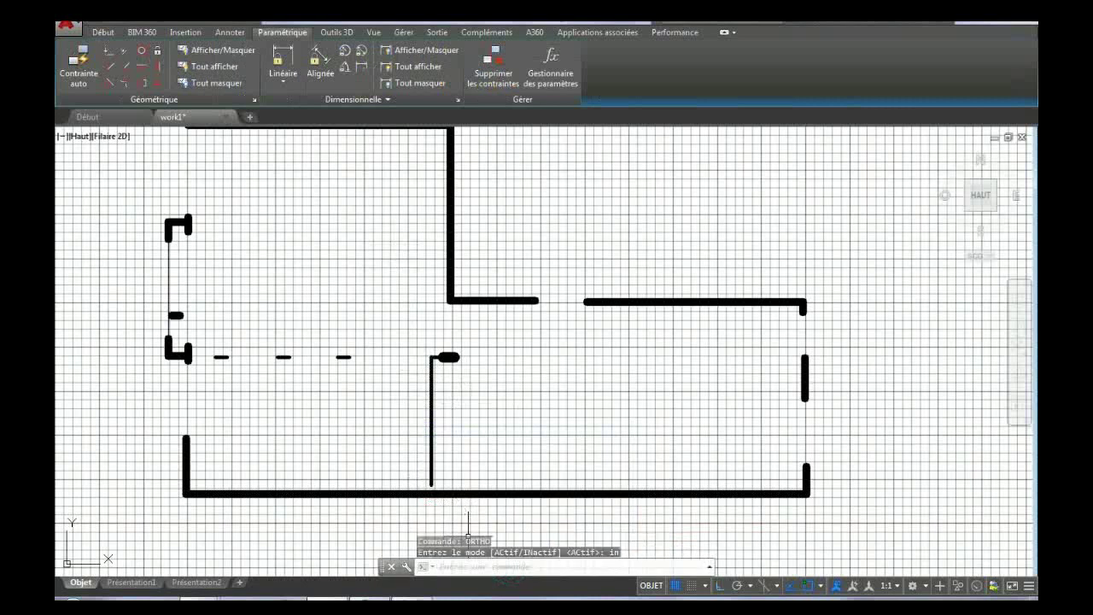
# Stretch the lower end of the vertical interior partition down onto the south wall, then clear the selection
pyautogui.click(431, 478)
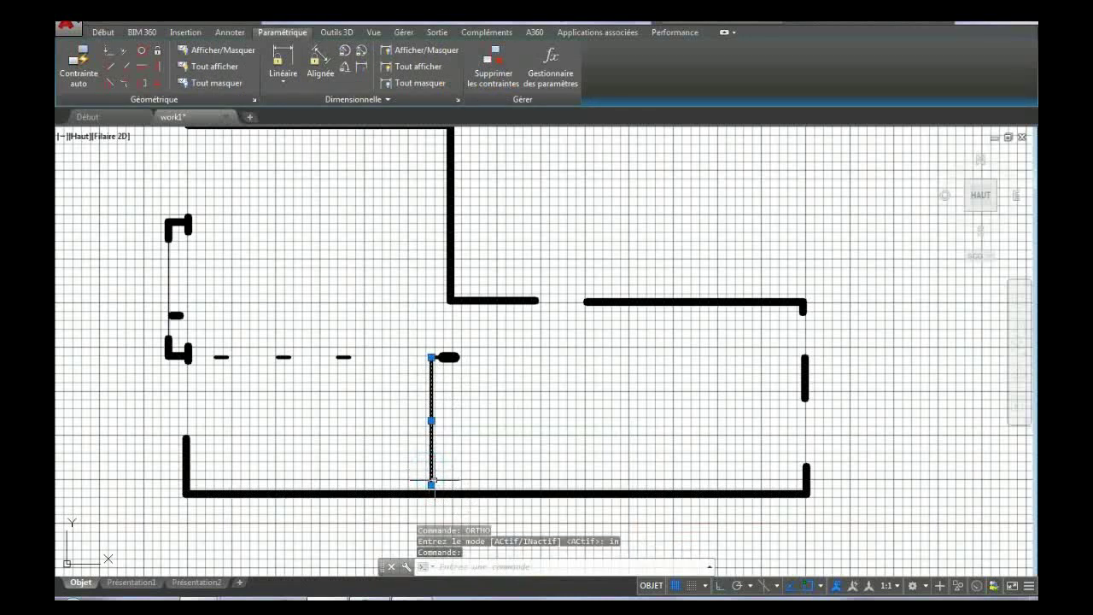
pyautogui.click(431, 484)
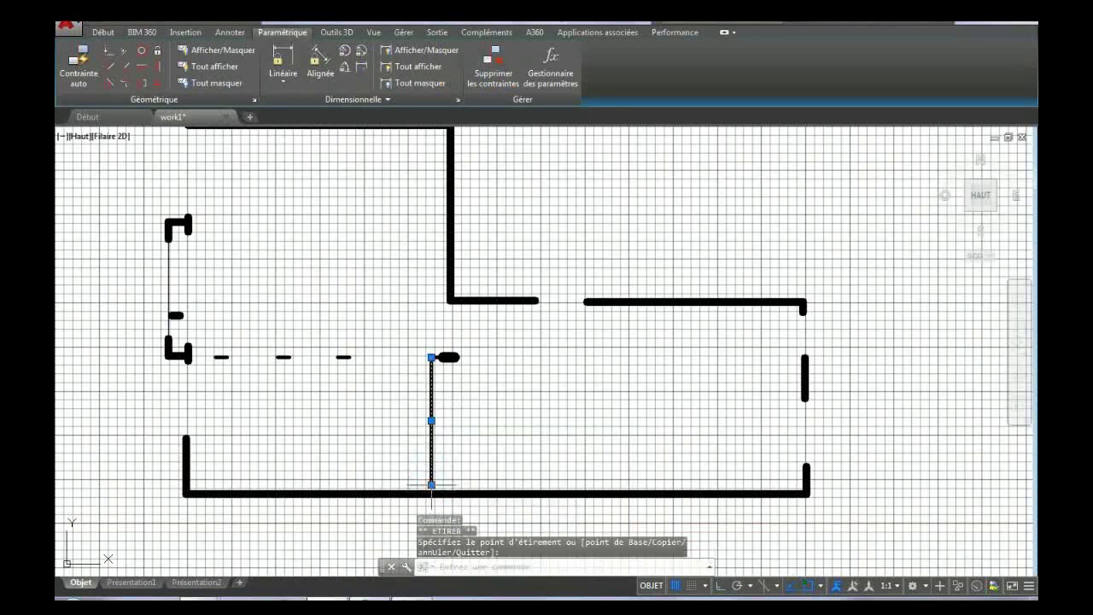
pyautogui.click(432, 491)
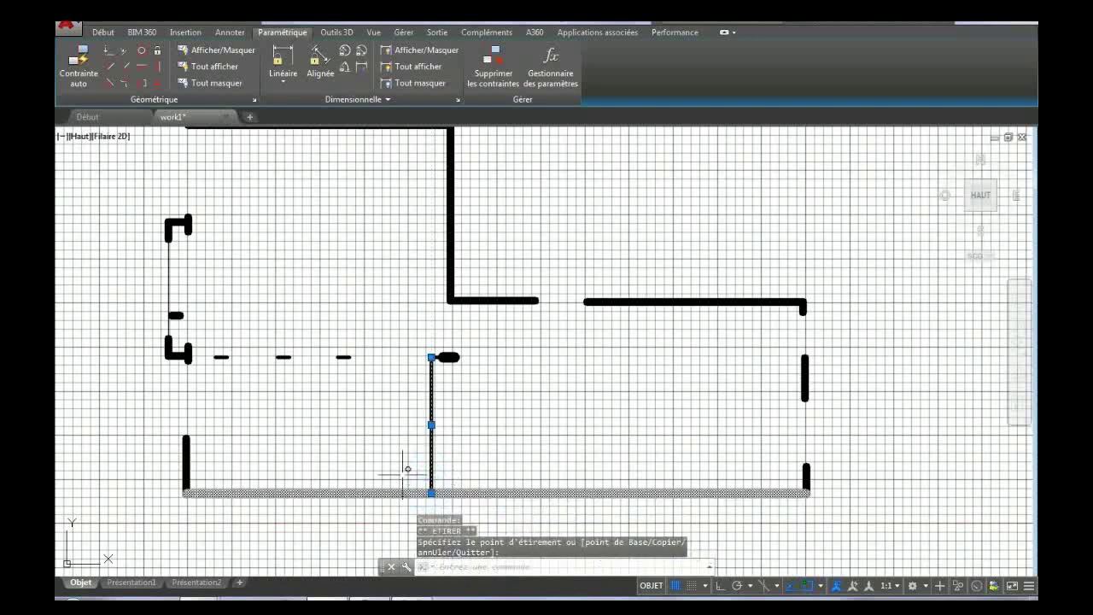
pyautogui.press('Escape')
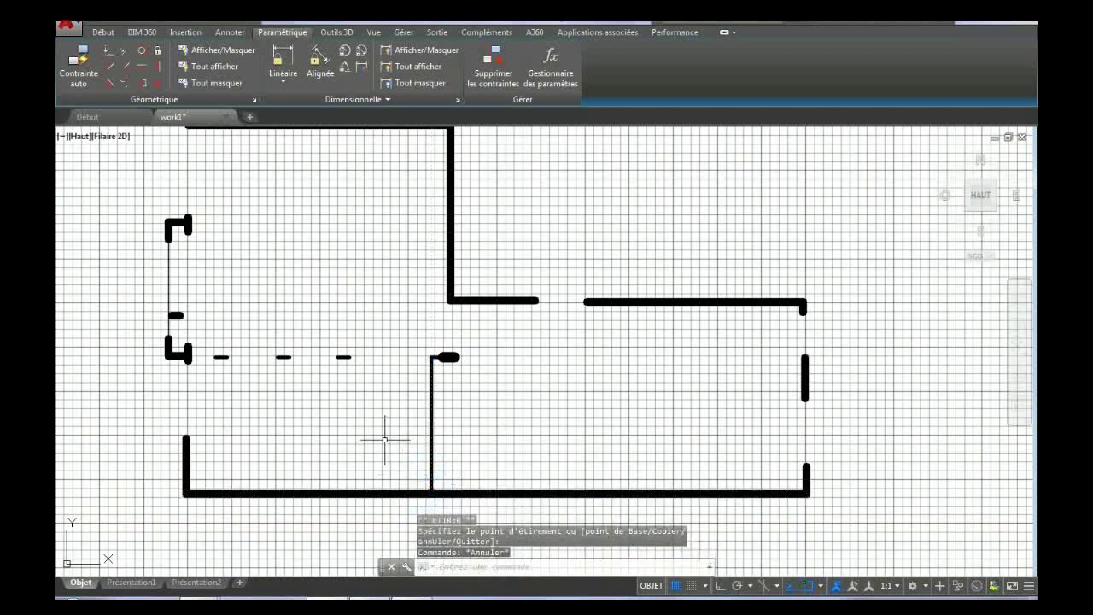
# Draw a 0.50 mm lineweight horizontal partition westward from the midpoint of the short middle segment of the east wall
pyautogui.click(102, 33)
pyautogui.click(71, 58)
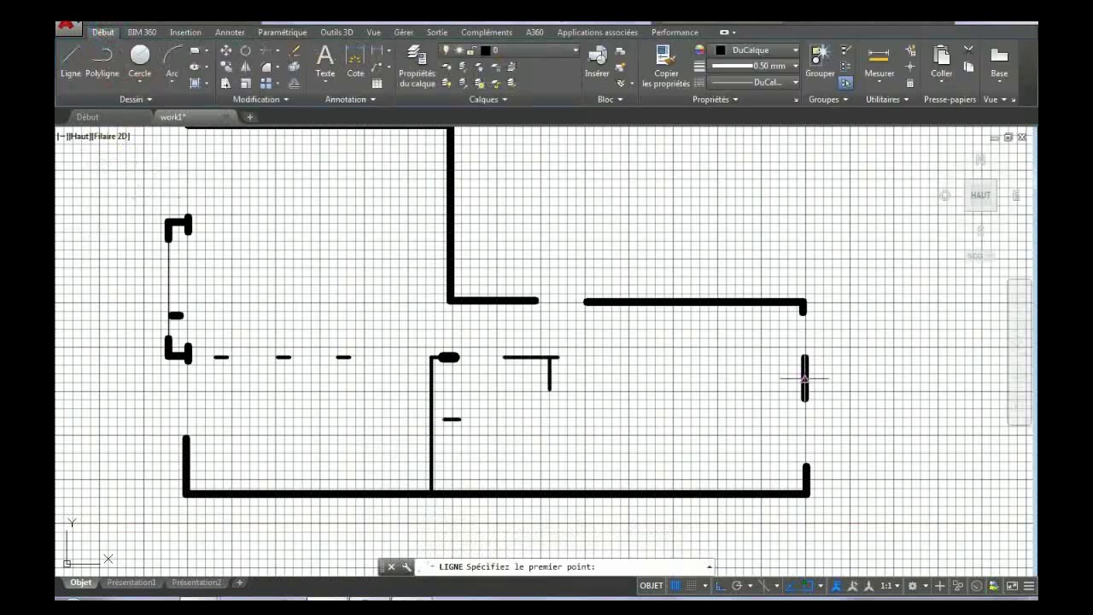
pyautogui.click(804, 379)
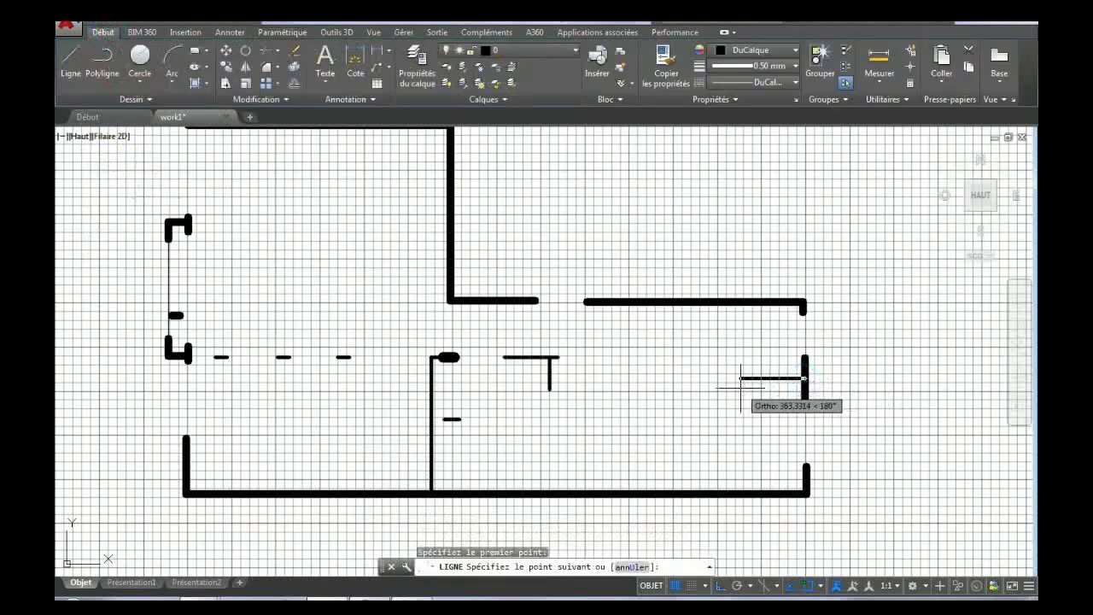
pyautogui.click(681, 386)
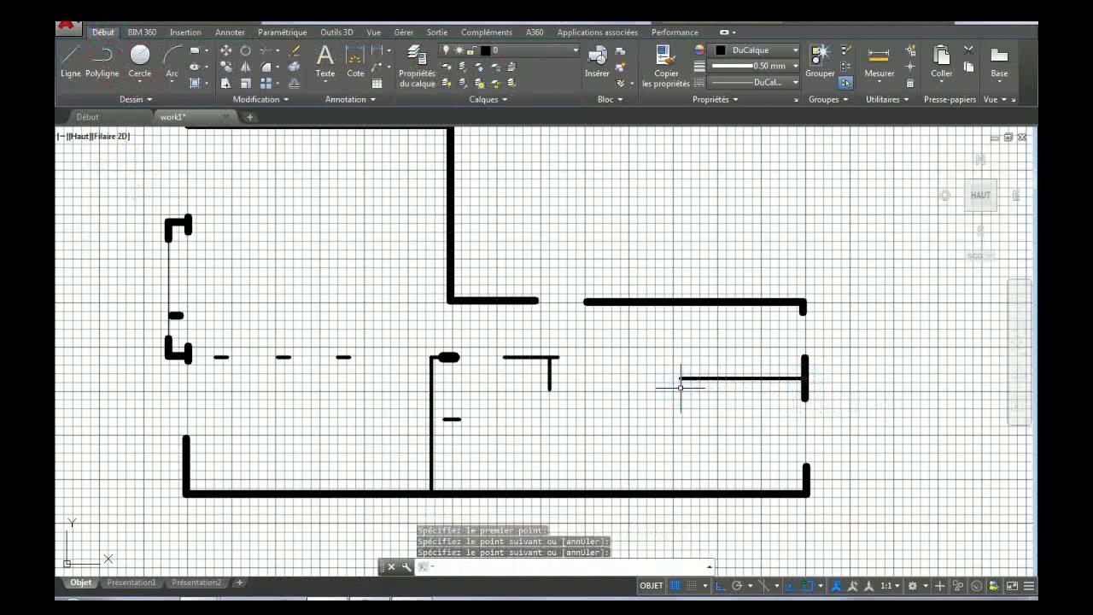
pyautogui.press('Escape')
pyautogui.click(226, 50)
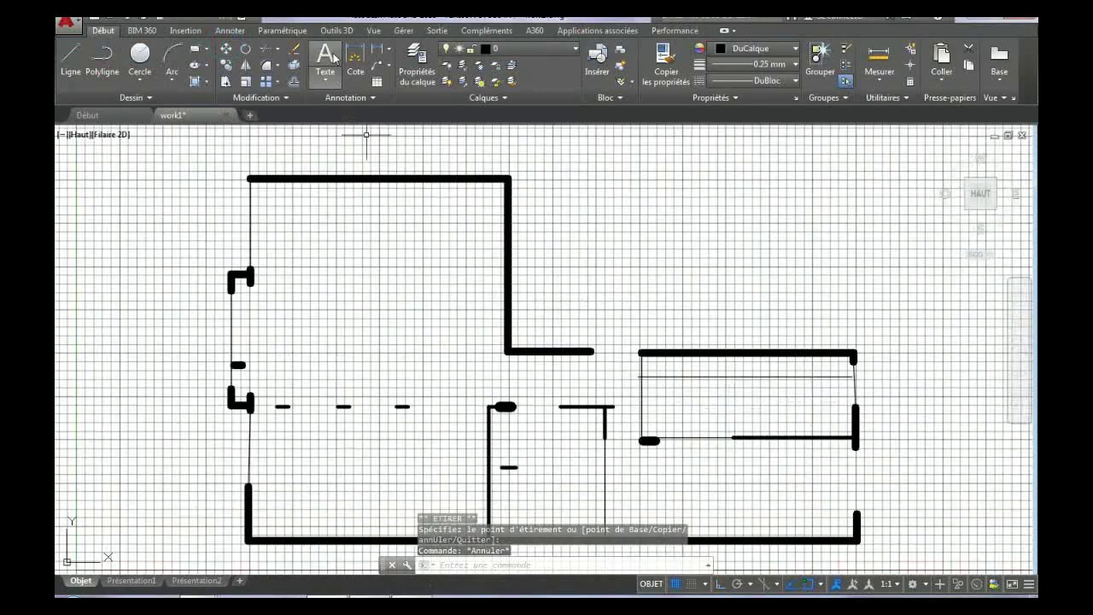
pyautogui.click(294, 50)
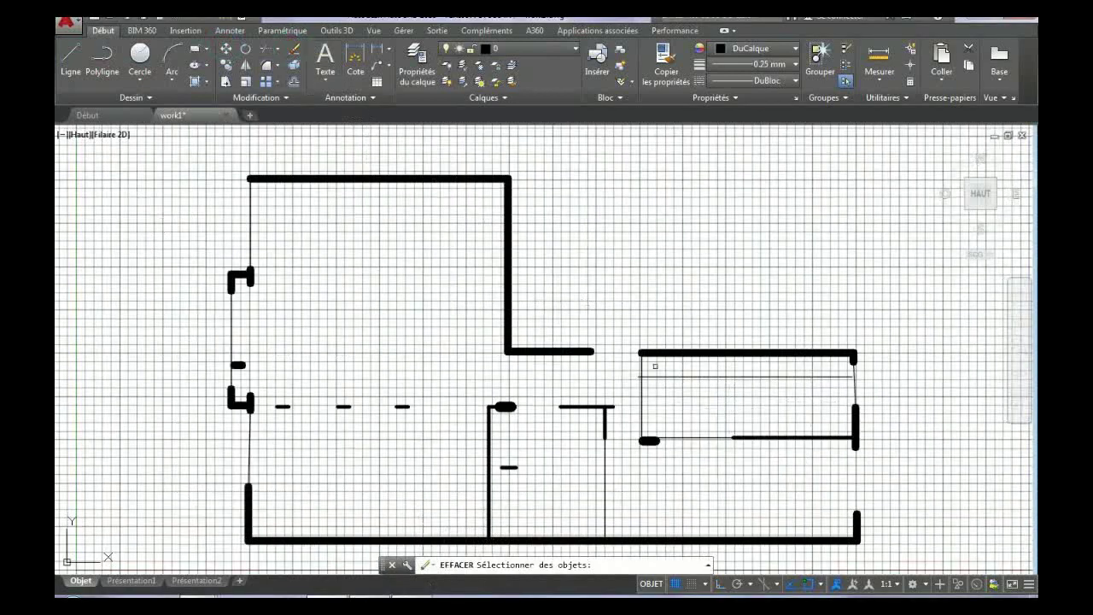
pyautogui.moveTo(665, 393)
pyautogui.mouseDown()
pyautogui.moveTo(632, 379)
pyautogui.moveTo(650, 369)
pyautogui.mouseUp()
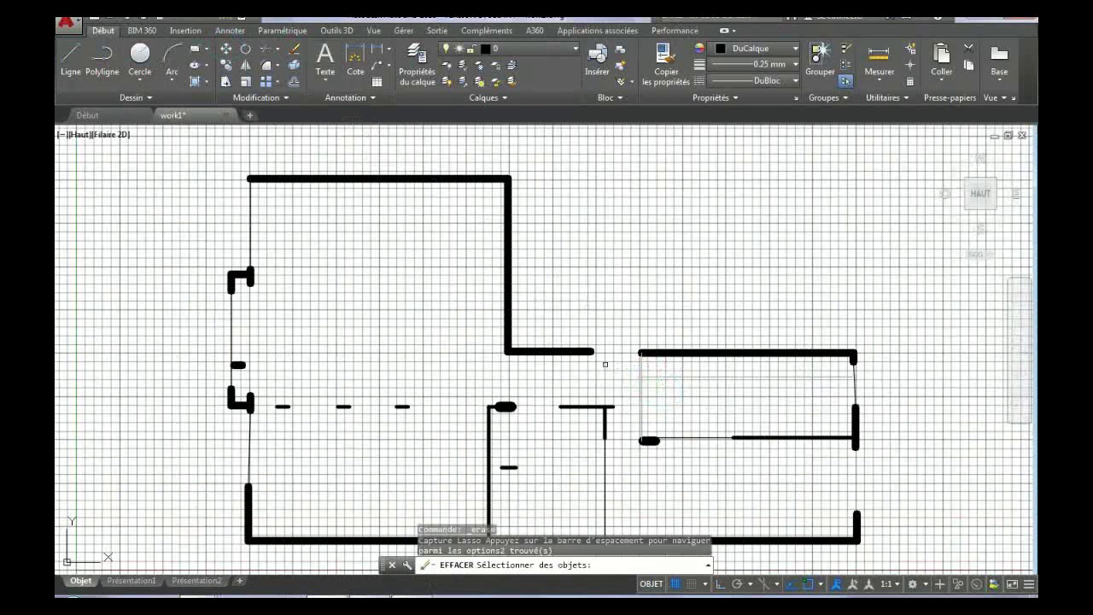
pyautogui.press('Escape')
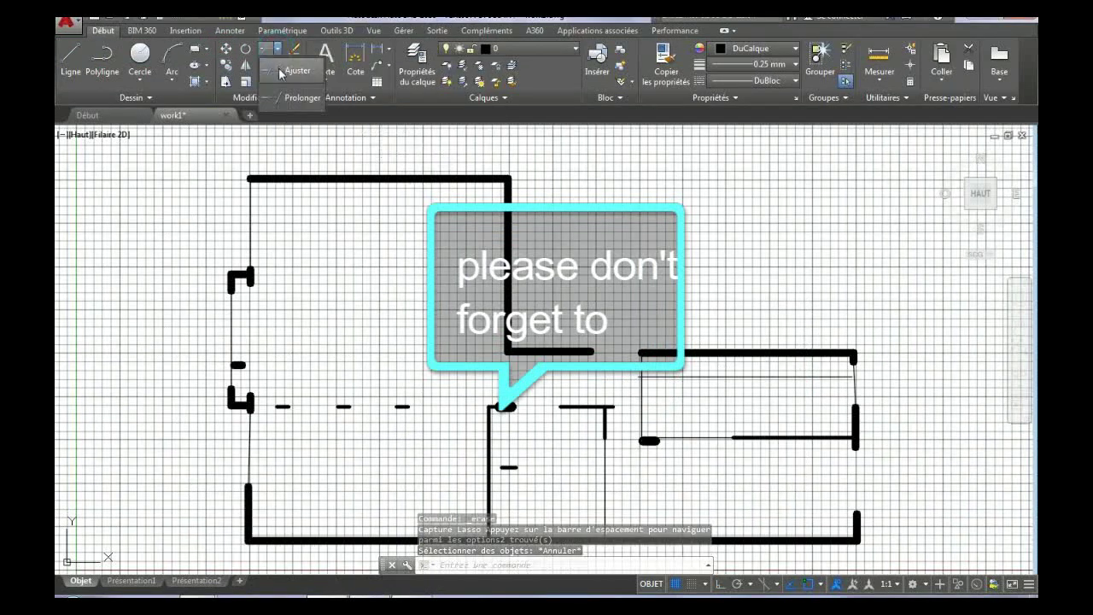
# Trim the west overhang of the thin horizontal line in the eastern room back to the thin vertical line
pyautogui.click(282, 74)
pyautogui.moveTo(656, 396)
pyautogui.mouseDown()
pyautogui.moveTo(663, 385)
pyautogui.moveTo(640, 378)
pyautogui.moveTo(674, 361)
pyautogui.moveTo(669, 369)
pyautogui.mouseUp()
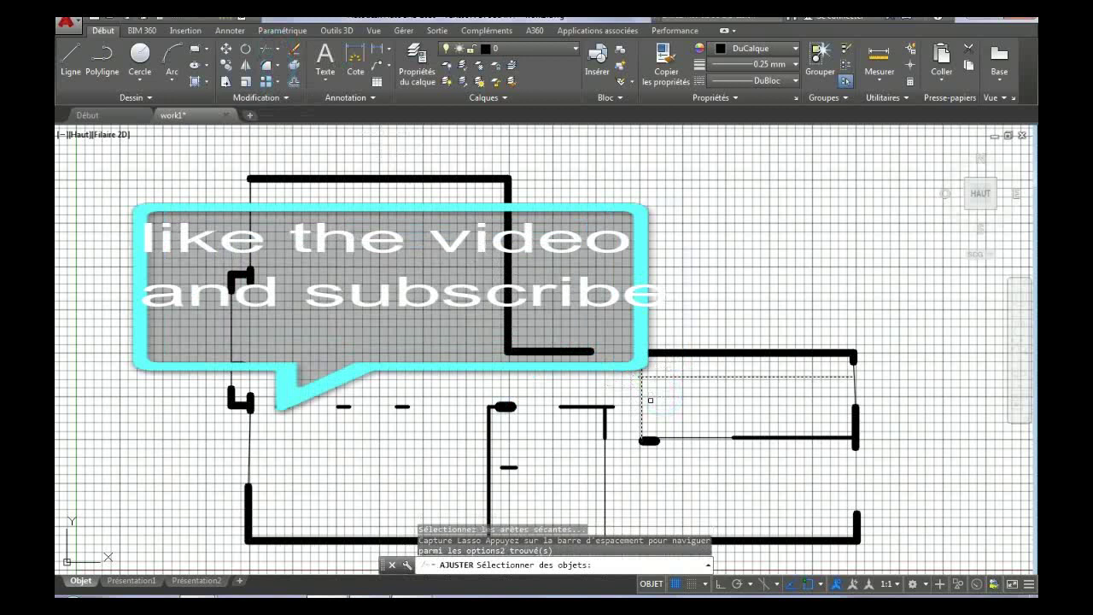
pyautogui.press('Return')
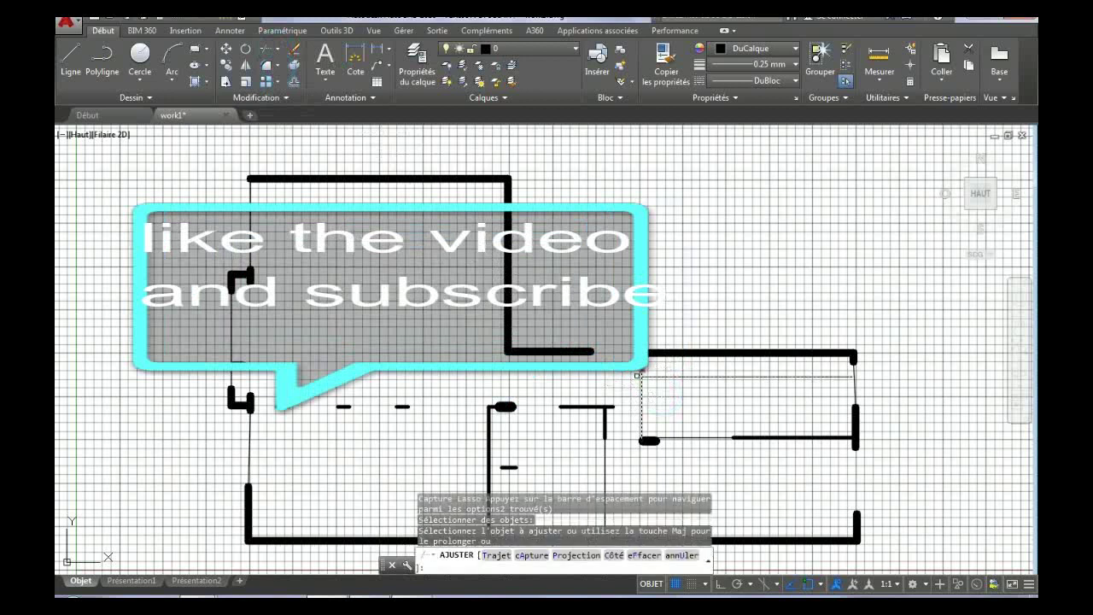
pyautogui.click(637, 376)
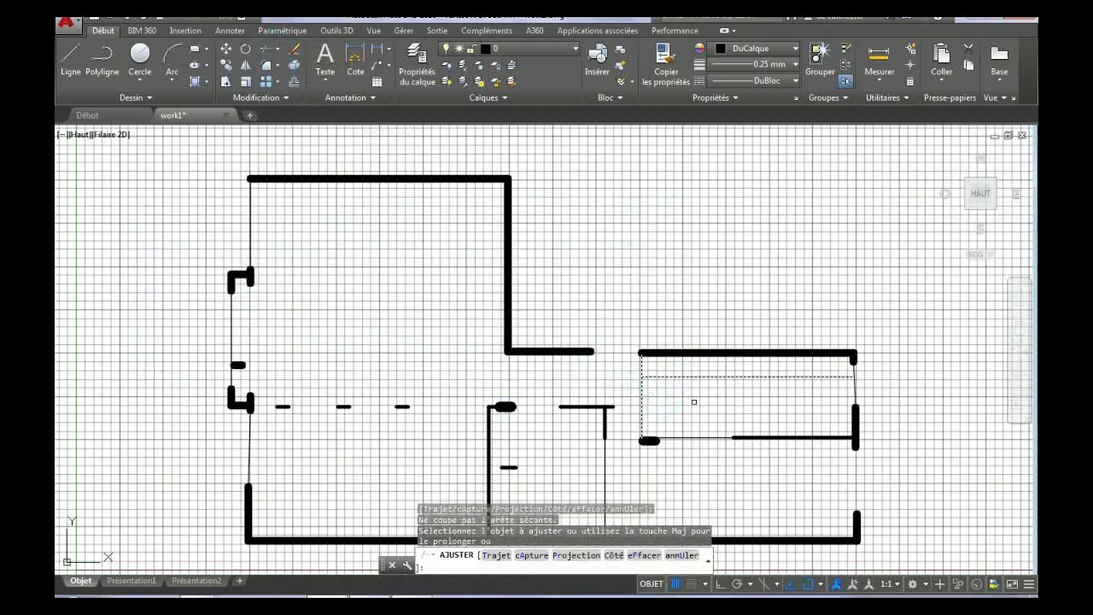
pyautogui.press('Escape')
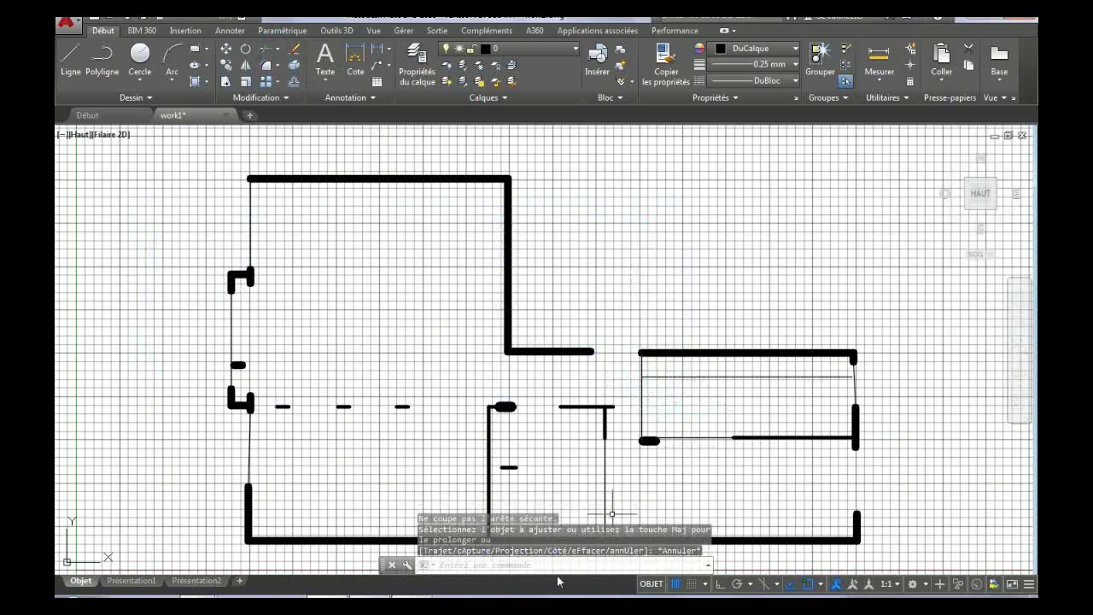
# Copy the thin horizontal line in the eastern room to just above the room's lower partition
pyautogui.click(224, 66)
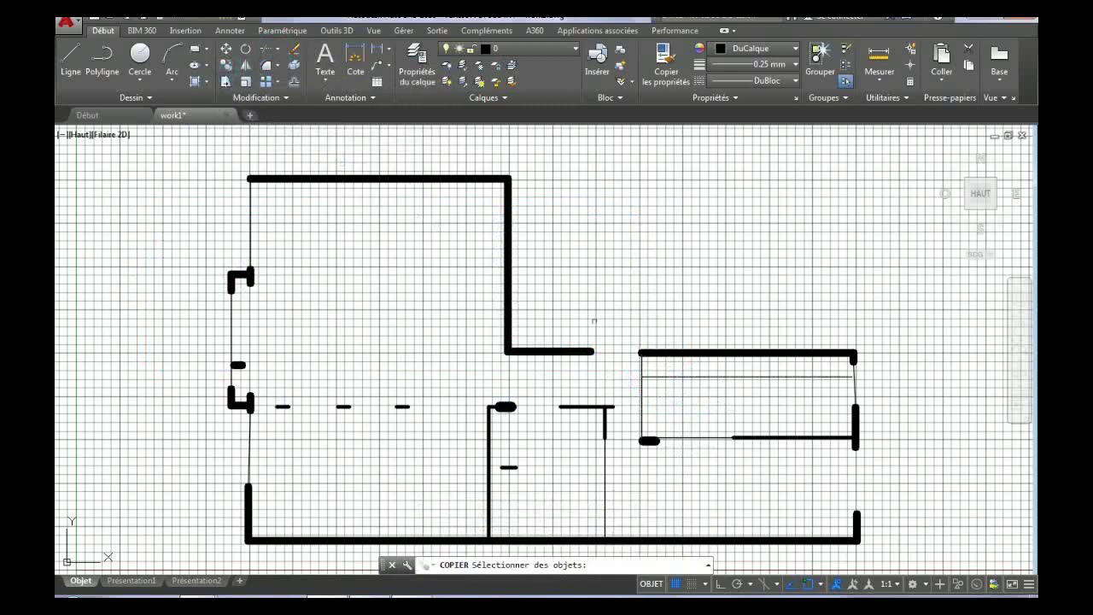
pyautogui.click(711, 376)
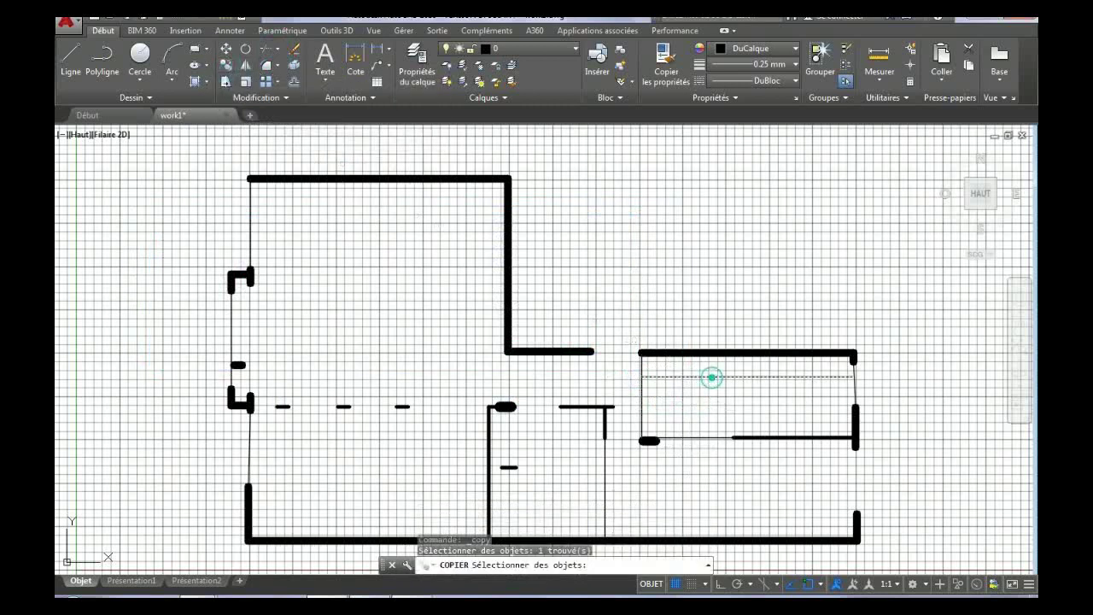
pyautogui.press('Return')
pyautogui.click(712, 377)
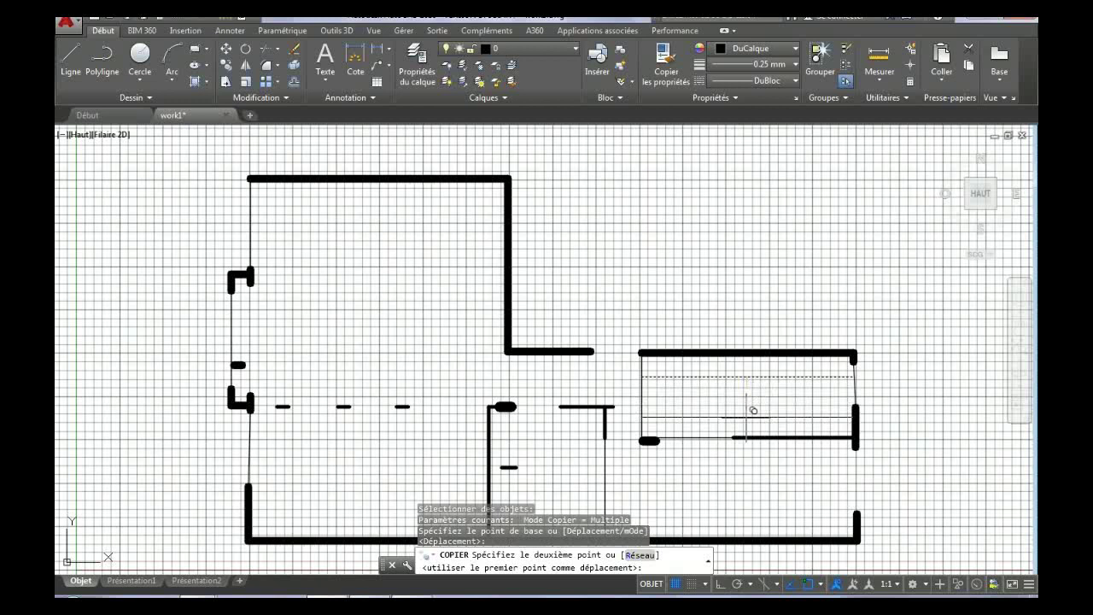
pyautogui.click(746, 417)
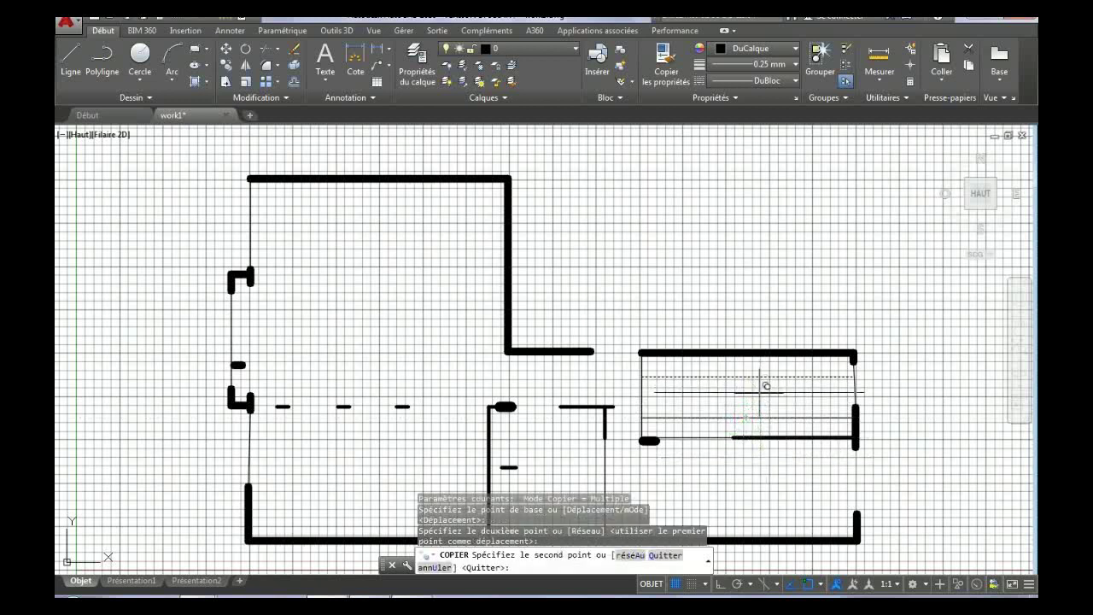
pyautogui.press('Escape')
# Copy the eastern room's thin west vertical line to a position just inside the east wall
pyautogui.scroll(2, 709, 384)
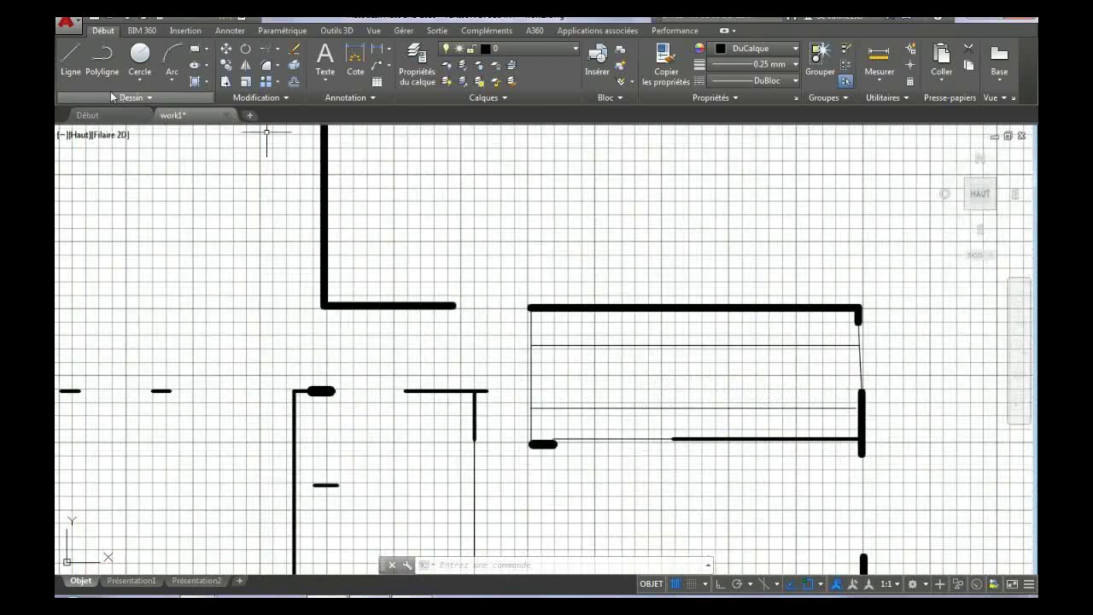
pyautogui.click(71, 60)
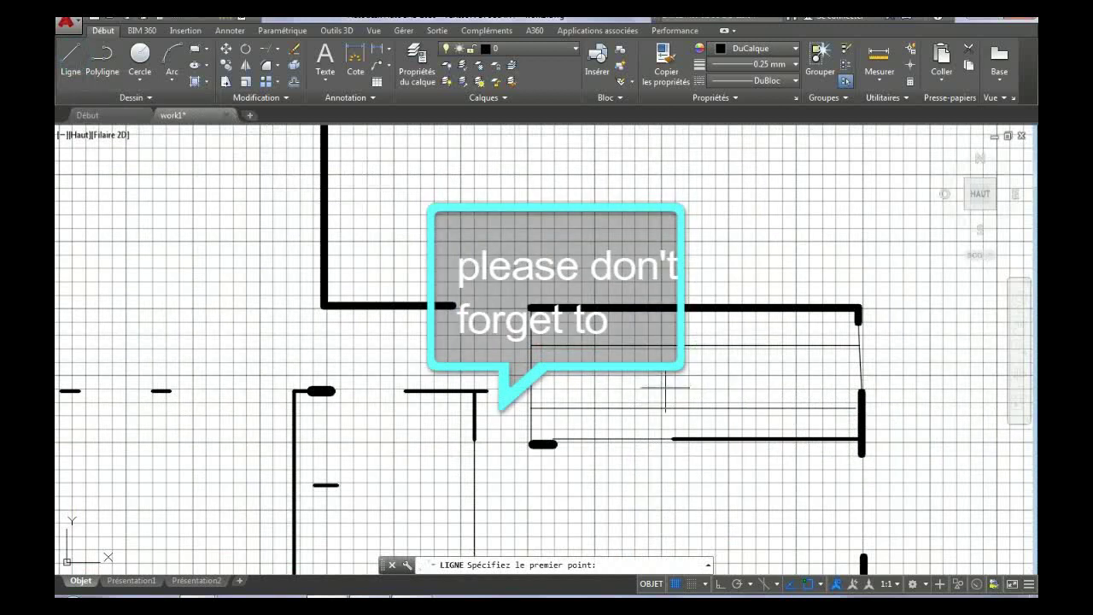
pyautogui.press('Escape')
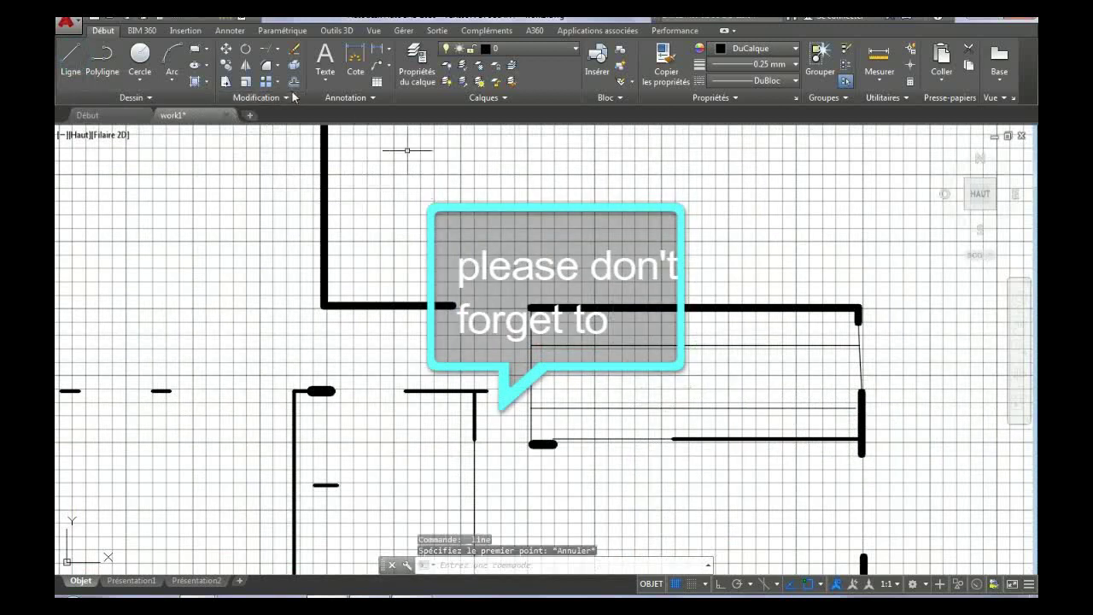
pyautogui.click(226, 65)
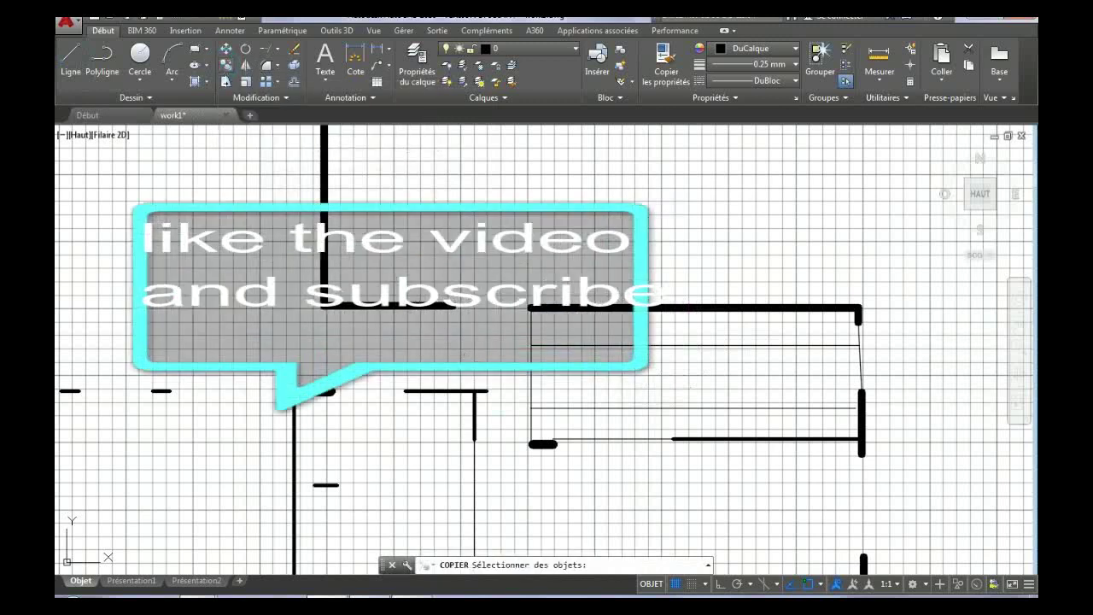
pyautogui.click(531, 370)
pyautogui.press('Return')
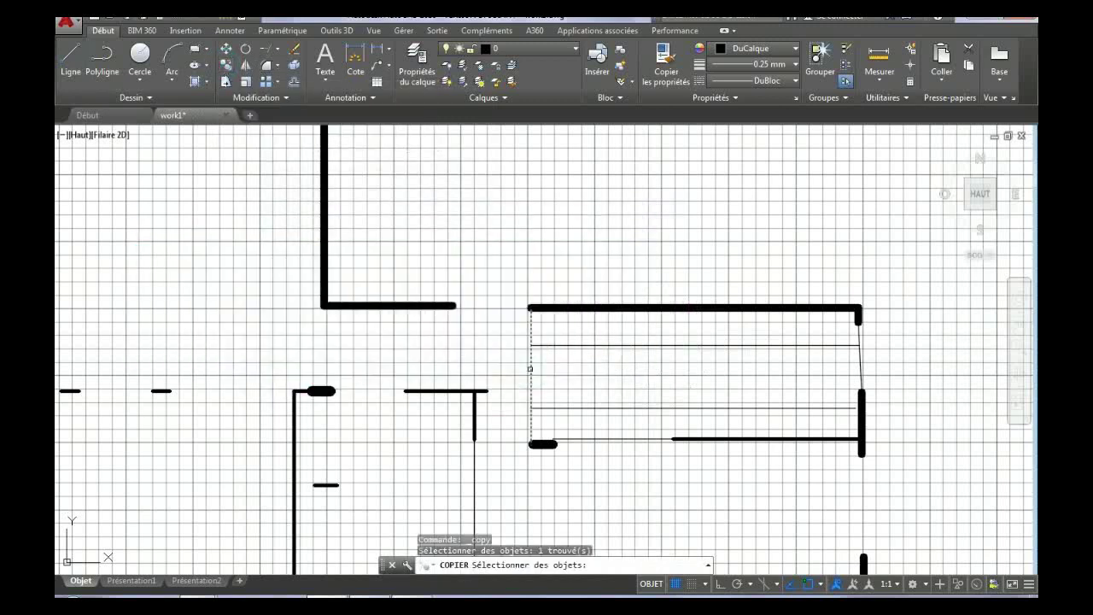
pyautogui.click(530, 370)
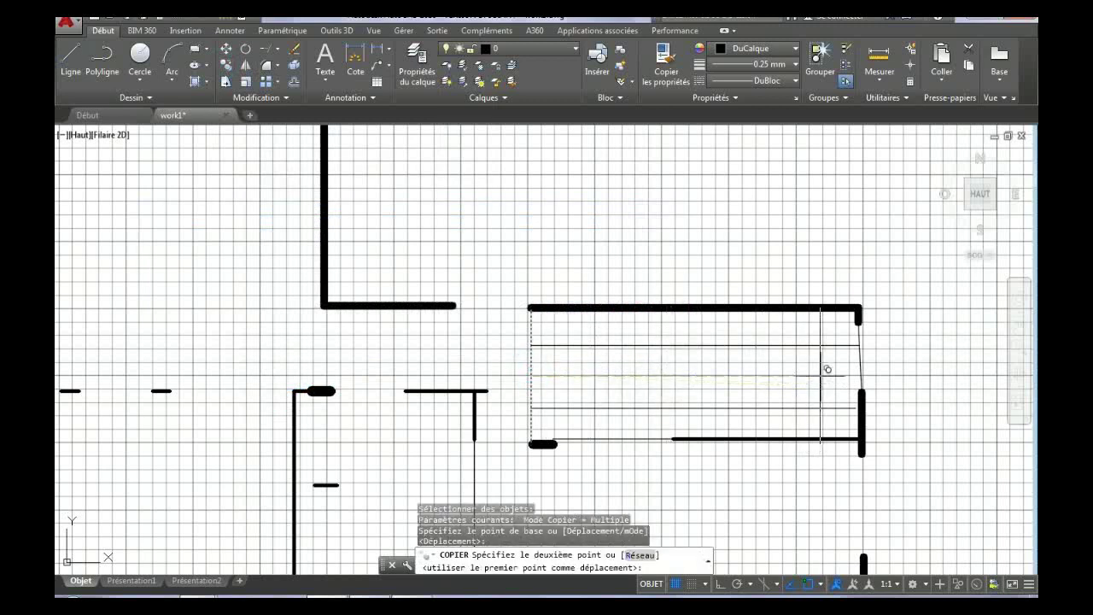
pyautogui.click(822, 374)
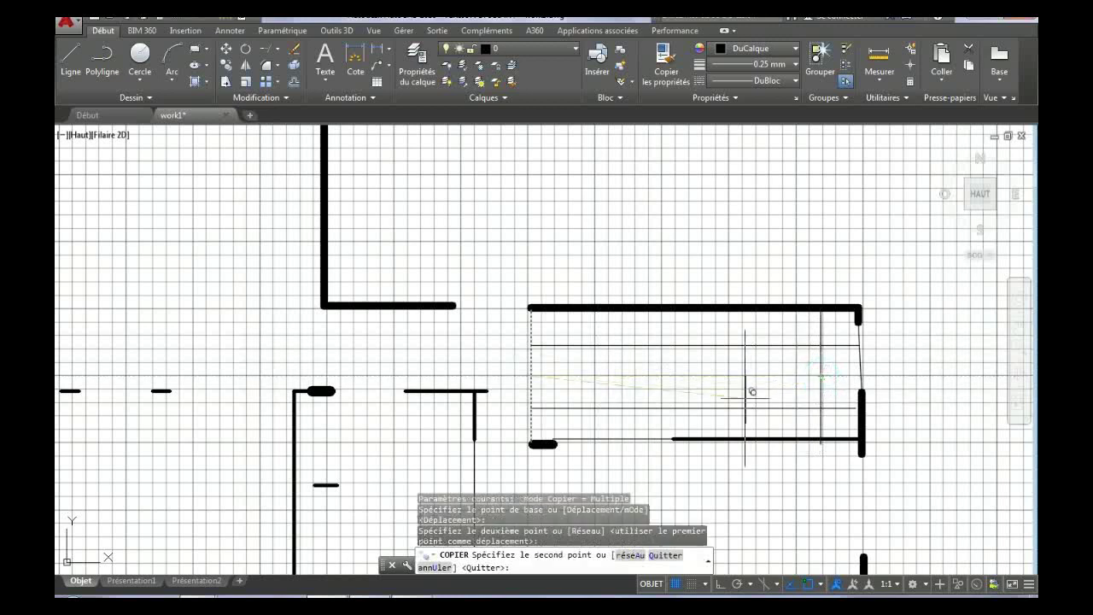
pyautogui.press('Escape')
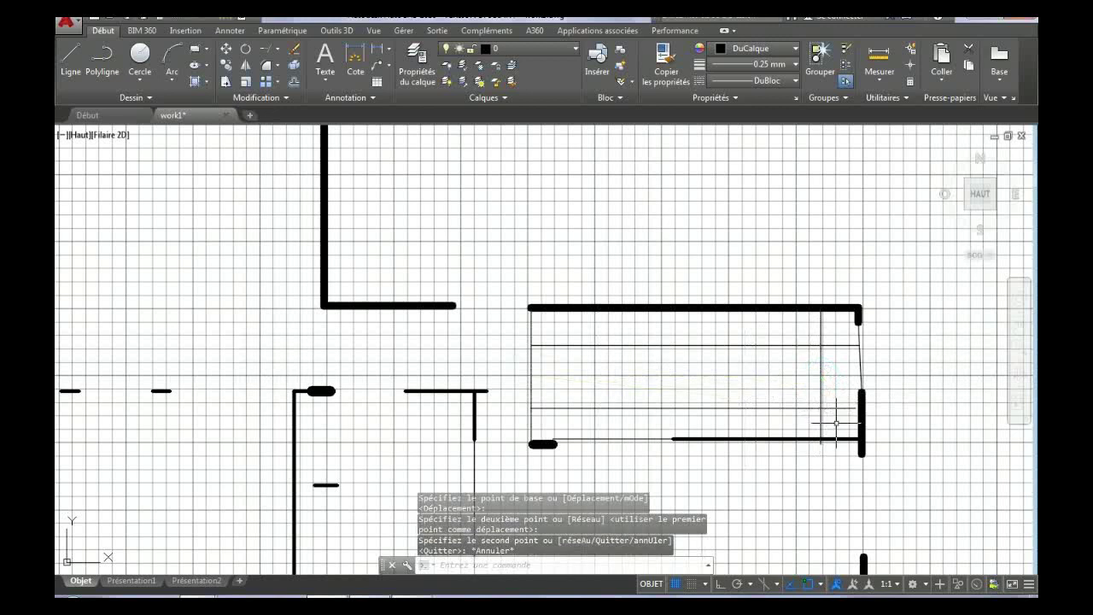
# Trim the overhanging ends of the two thin horizontal lines and the copied vertical line to form a closed inner rectangle
pyautogui.moveTo(830, 416)
pyautogui.mouseDown()
pyautogui.moveTo(800, 361)
pyautogui.moveTo(825, 317)
pyautogui.moveTo(849, 336)
pyautogui.moveTo(842, 401)
pyautogui.moveTo(837, 390)
pyautogui.mouseUp()
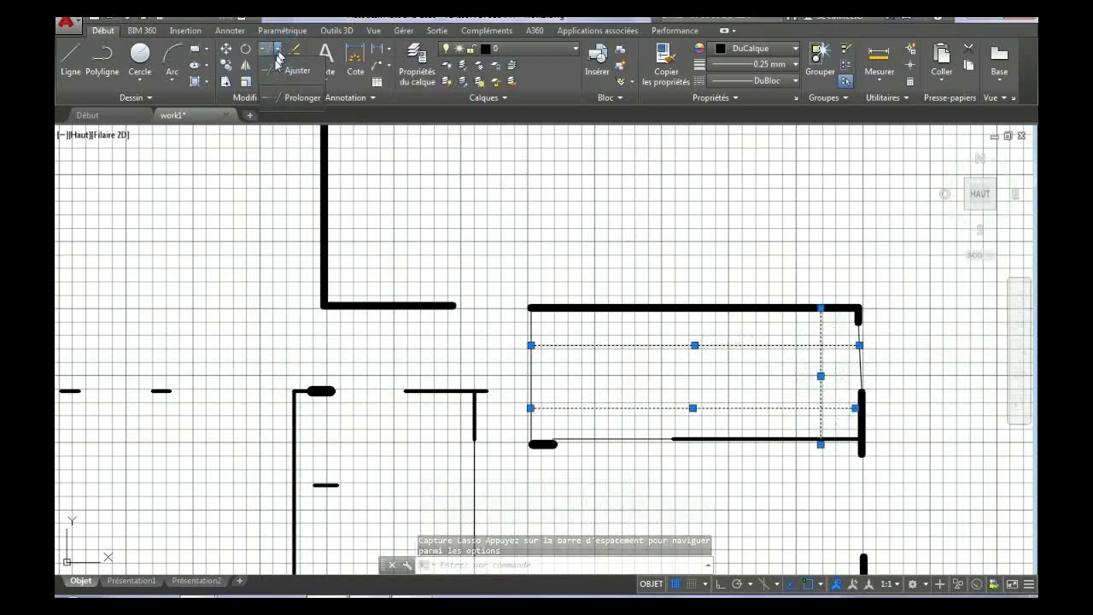
pyautogui.click(281, 53)
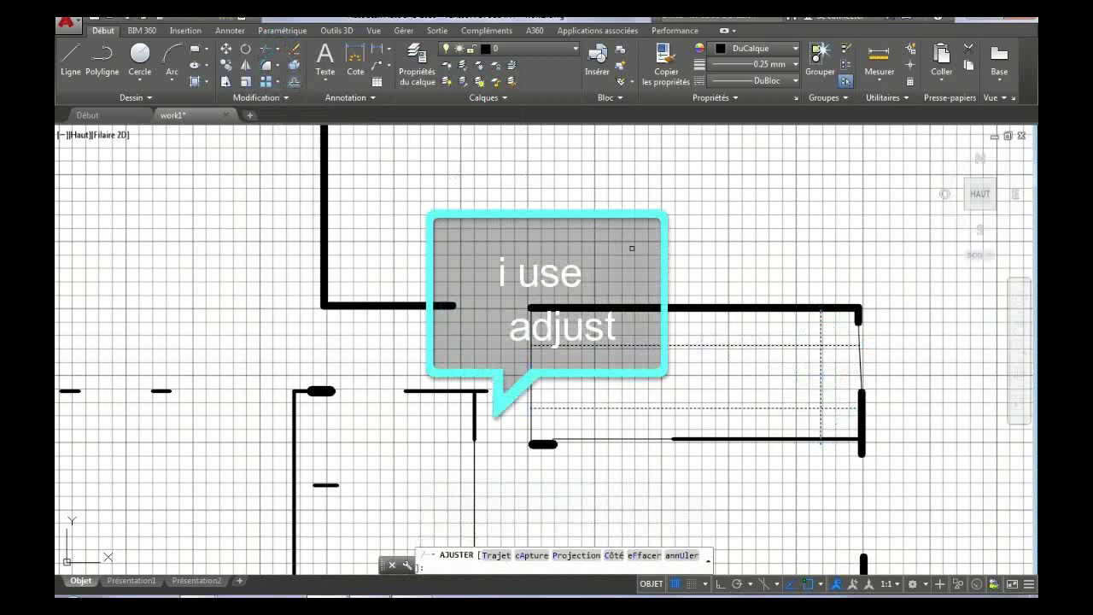
pyautogui.click(822, 327)
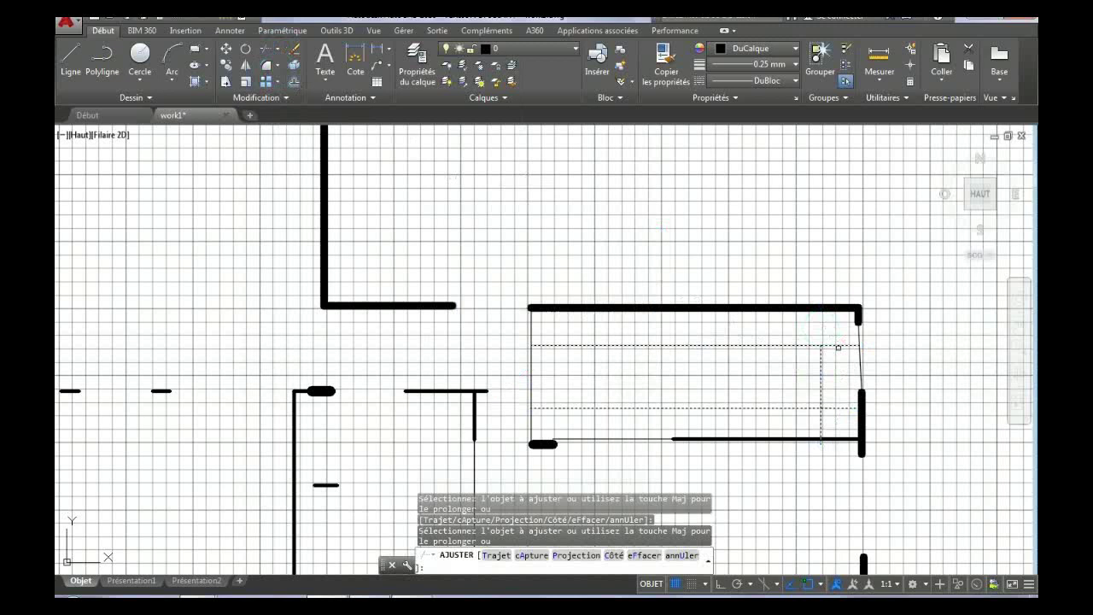
pyautogui.click(839, 345)
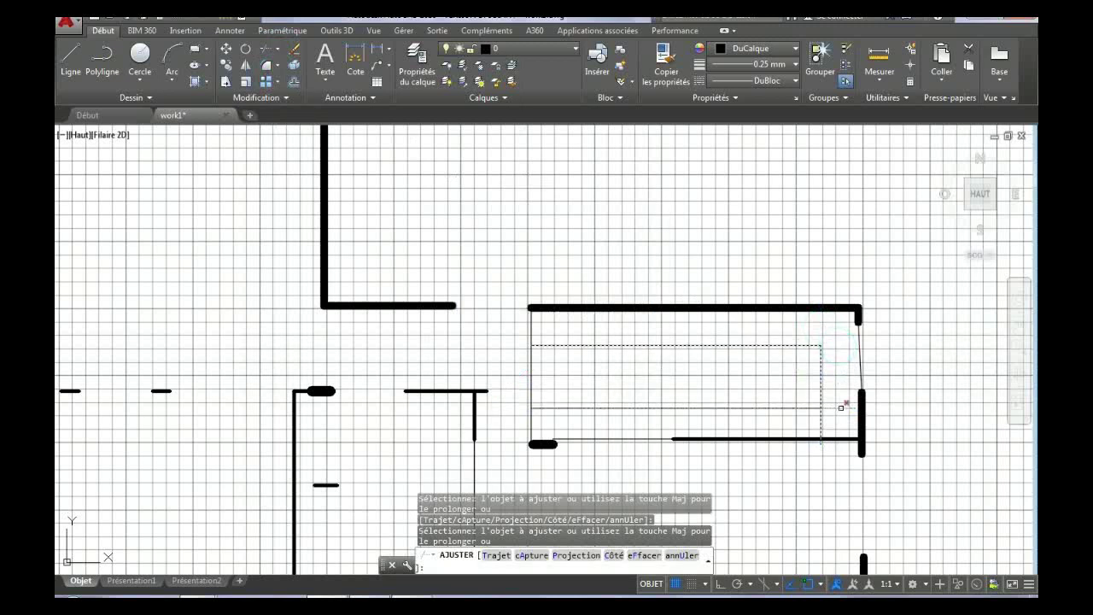
pyautogui.click(841, 408)
pyautogui.click(820, 423)
pyautogui.press('Return')
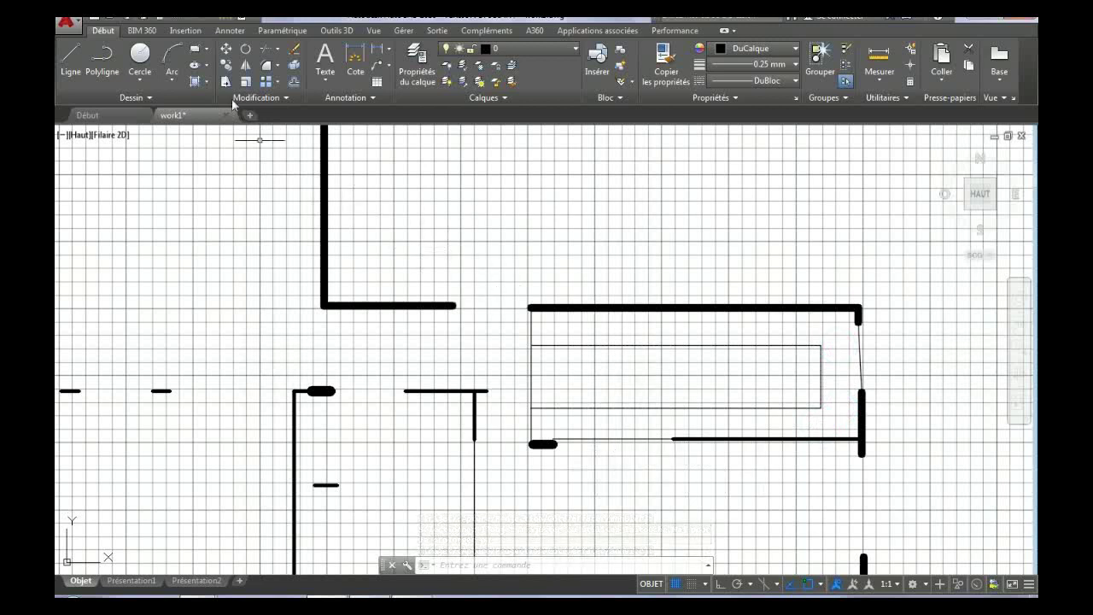
# Save the drawing and draw a thin vertical line from the east end of the eastern room's lower-west stub to the upper wall
pyautogui.click(128, 17)
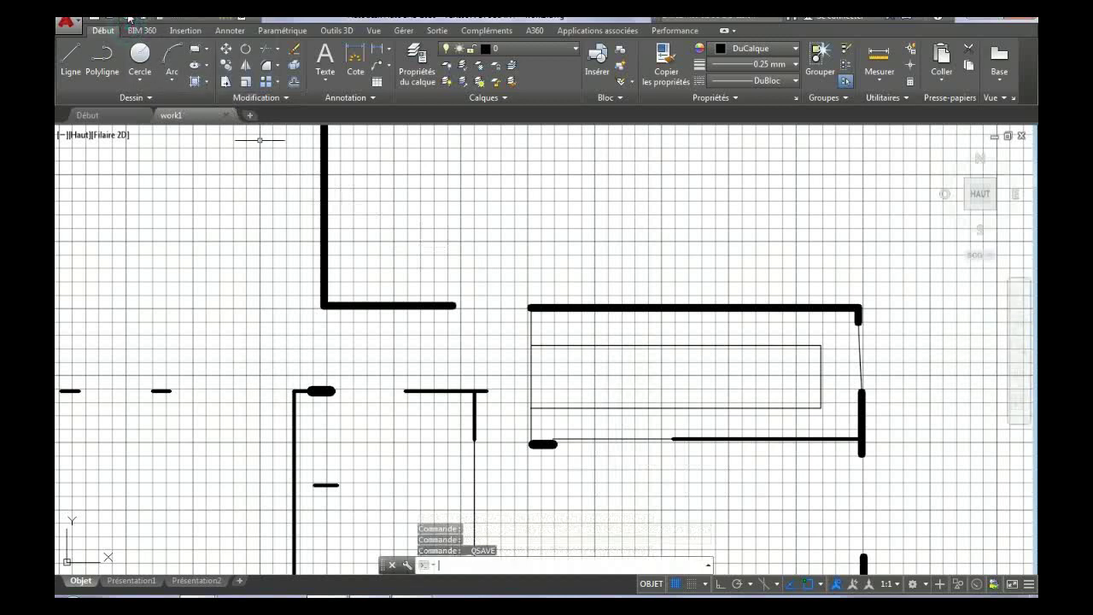
pyautogui.click(71, 60)
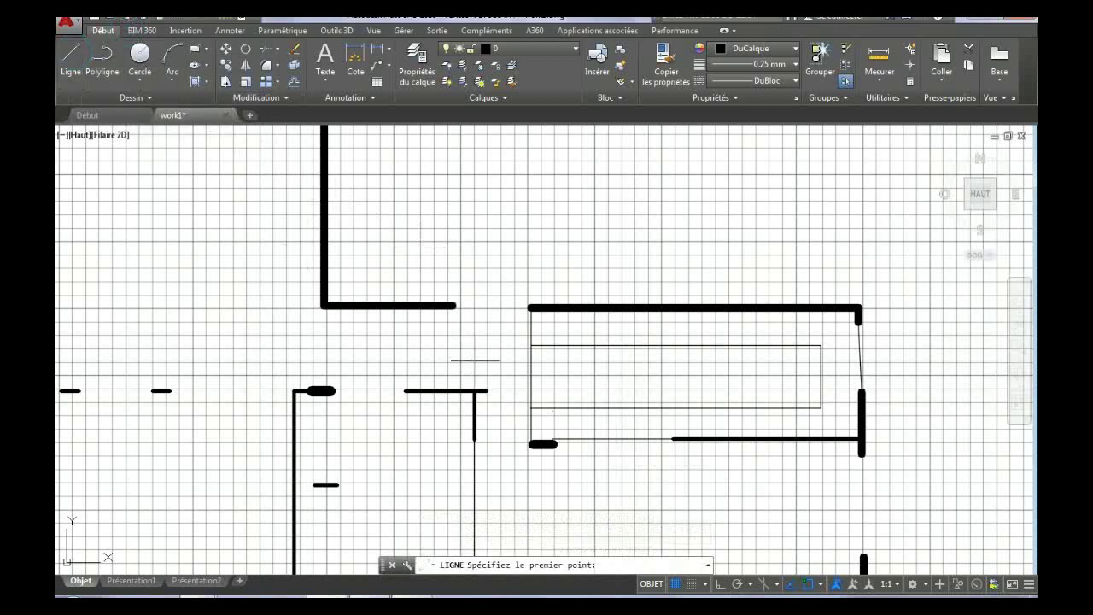
pyautogui.click(552, 441)
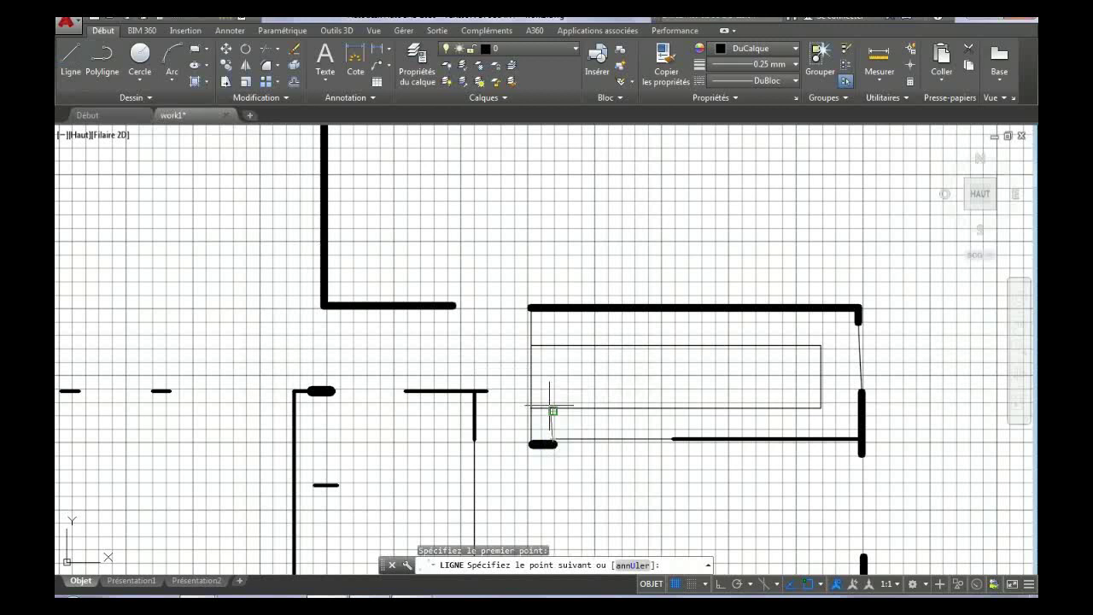
pyautogui.click(552, 310)
pyautogui.press('Escape')
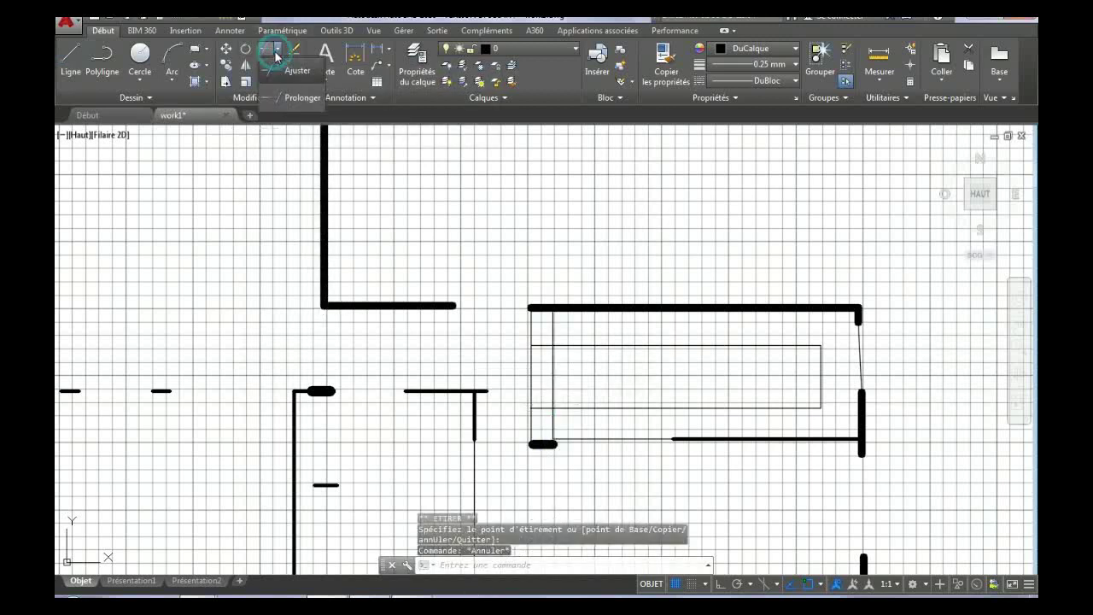
# Trim the new vertical line between the two thin horizontal lines, keeping only its short upper and lower pieces
pyautogui.click(281, 75)
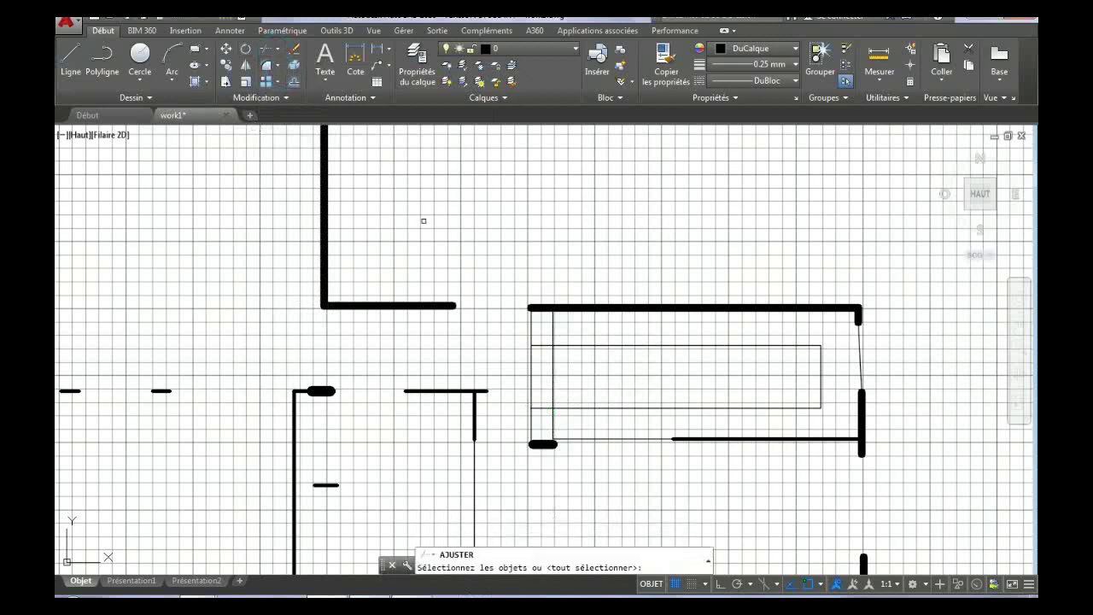
pyautogui.moveTo(598, 431)
pyautogui.mouseDown()
pyautogui.moveTo(574, 415)
pyautogui.moveTo(555, 329)
pyautogui.mouseUp()
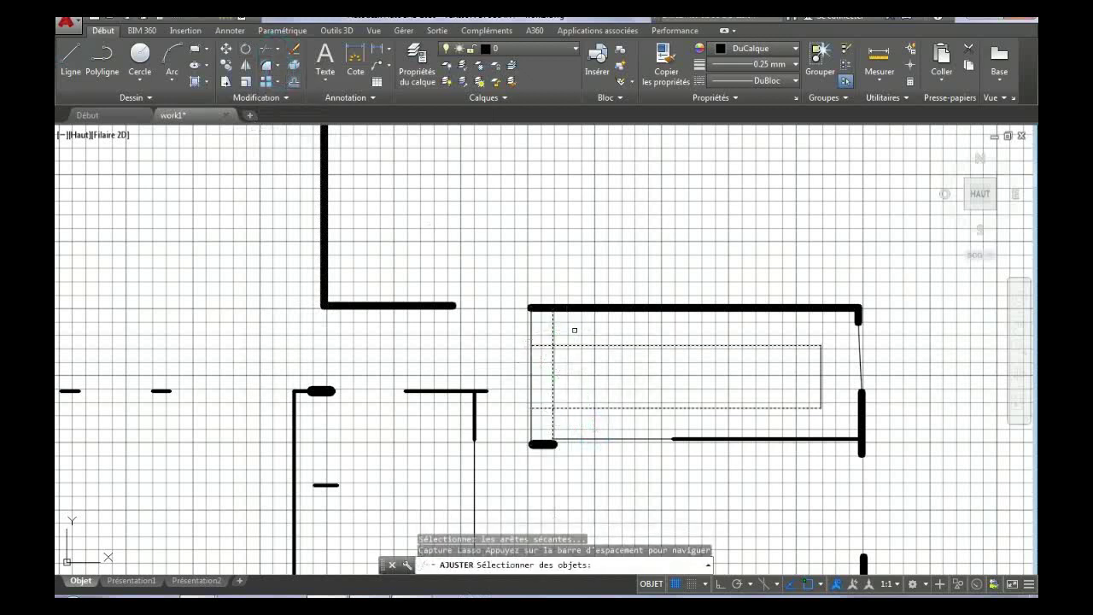
pyautogui.press('Return')
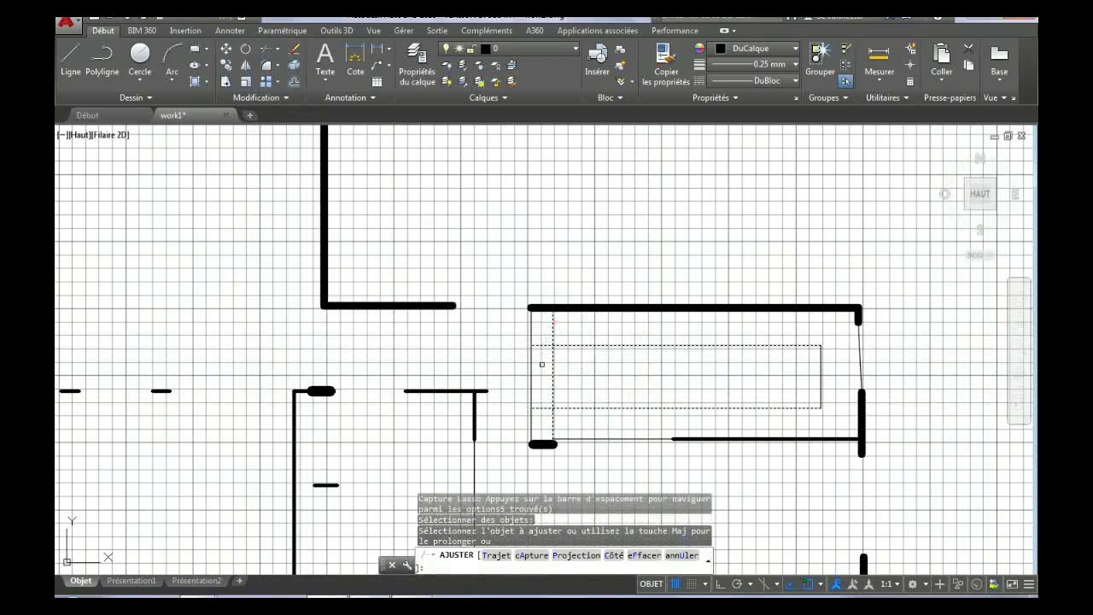
pyautogui.click(553, 366)
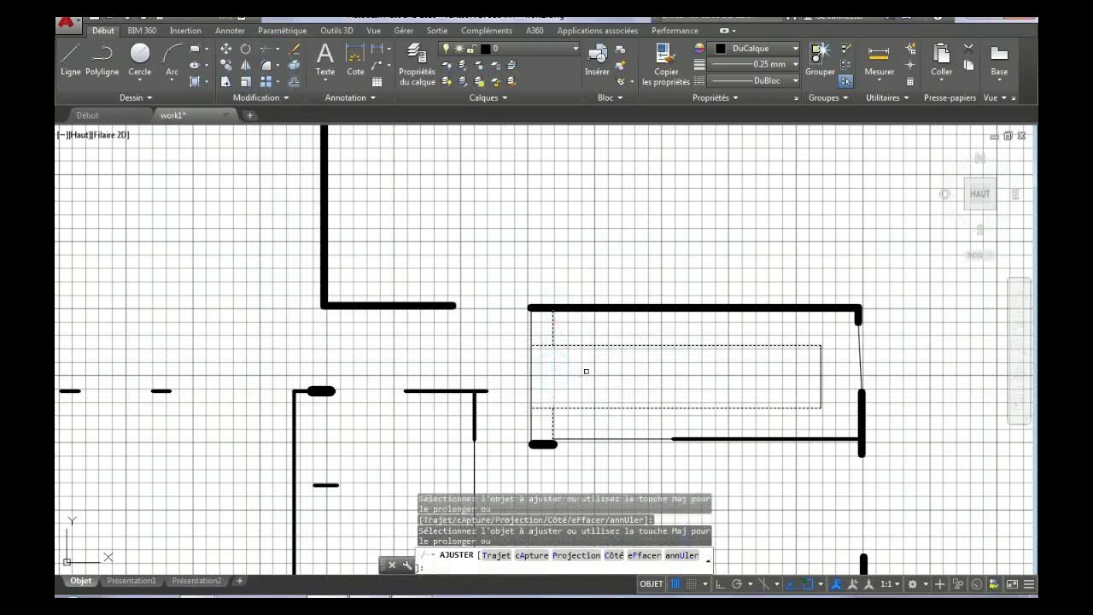
pyautogui.press('Escape')
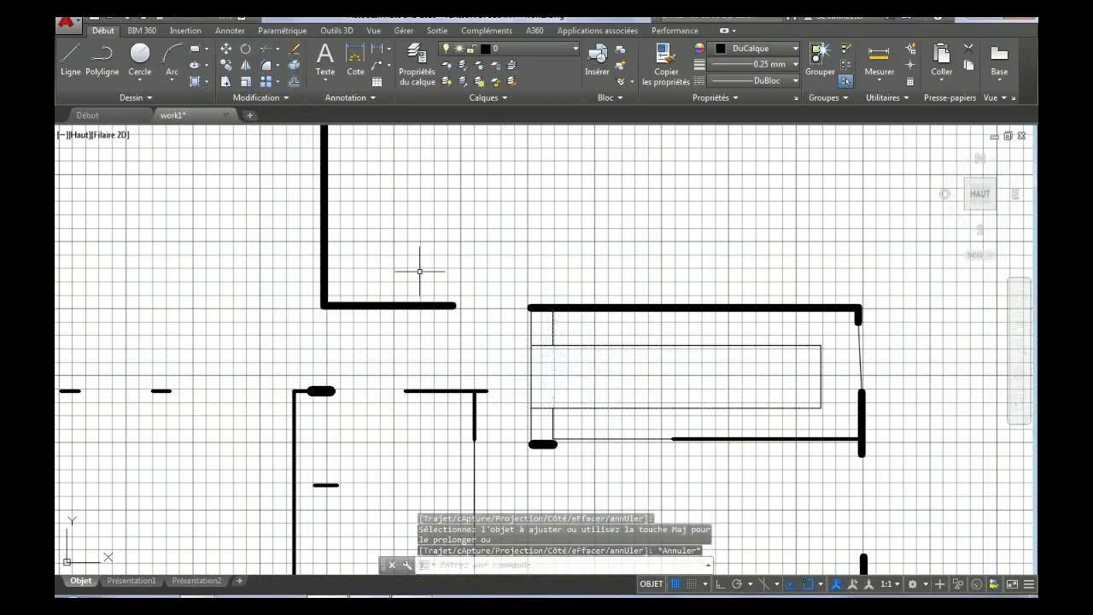
# Copy the short upper vertical line to three spots along the eastern room's upper band and one spot in its lower band
pyautogui.click(225, 67)
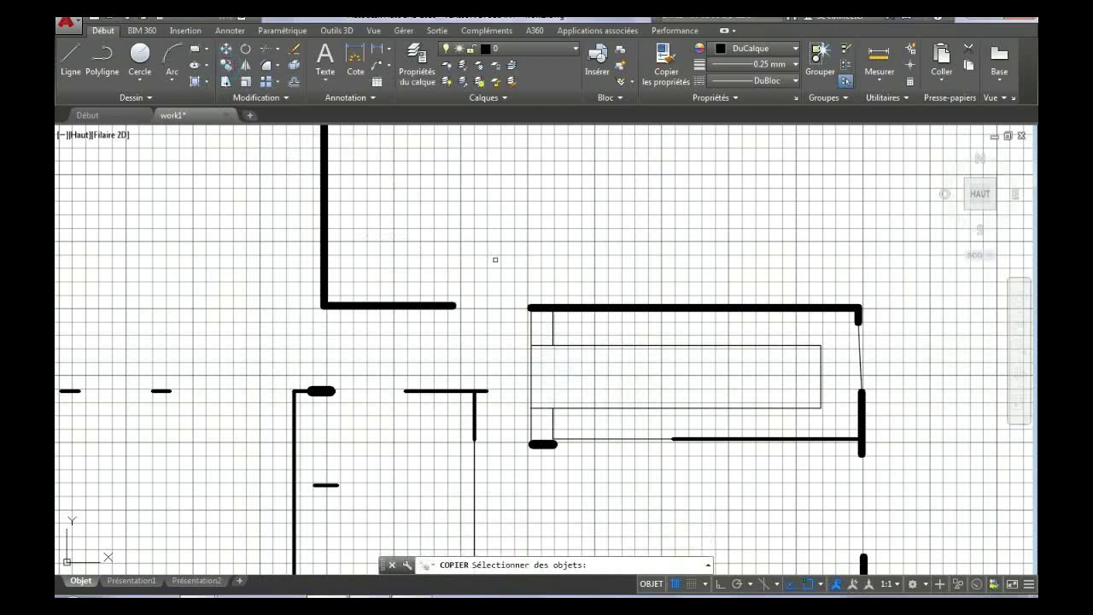
pyautogui.click(553, 328)
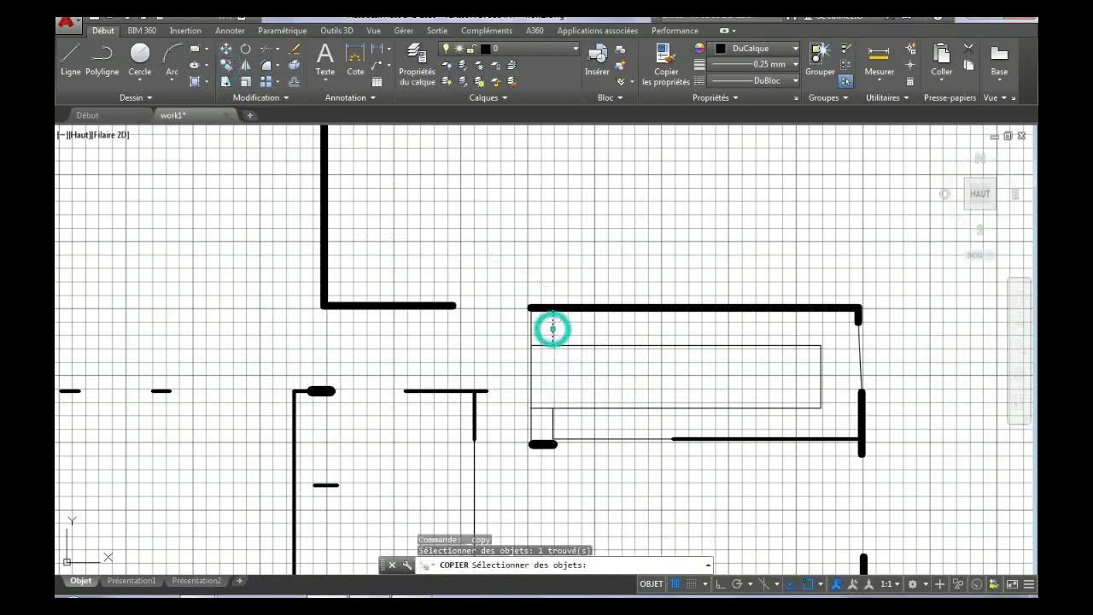
pyautogui.press('Return')
pyautogui.click(557, 327)
pyautogui.click(633, 322)
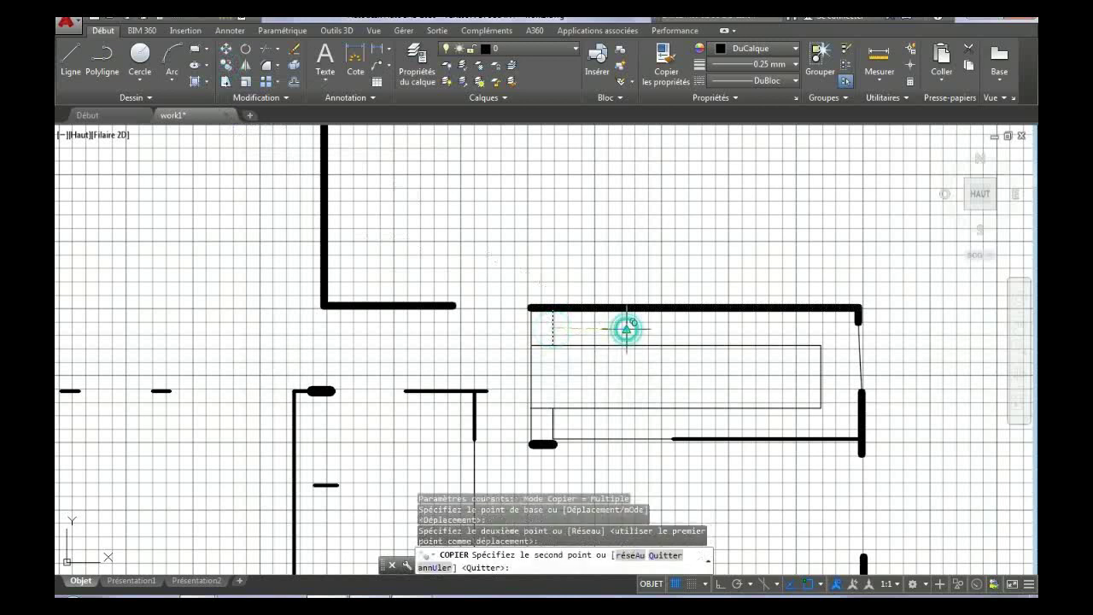
pyautogui.click(681, 328)
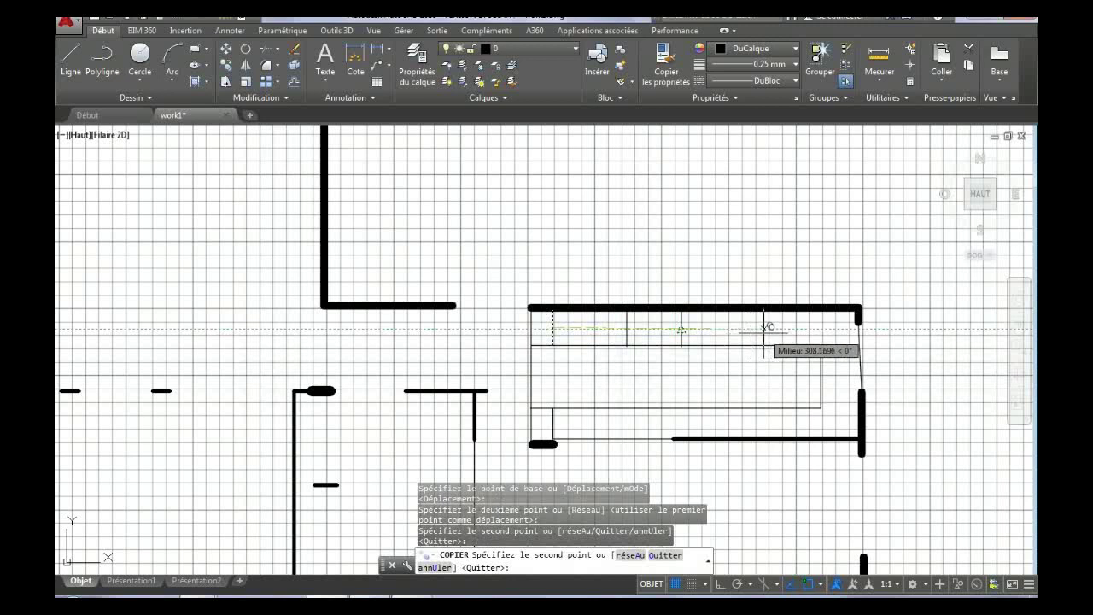
pyautogui.click(764, 327)
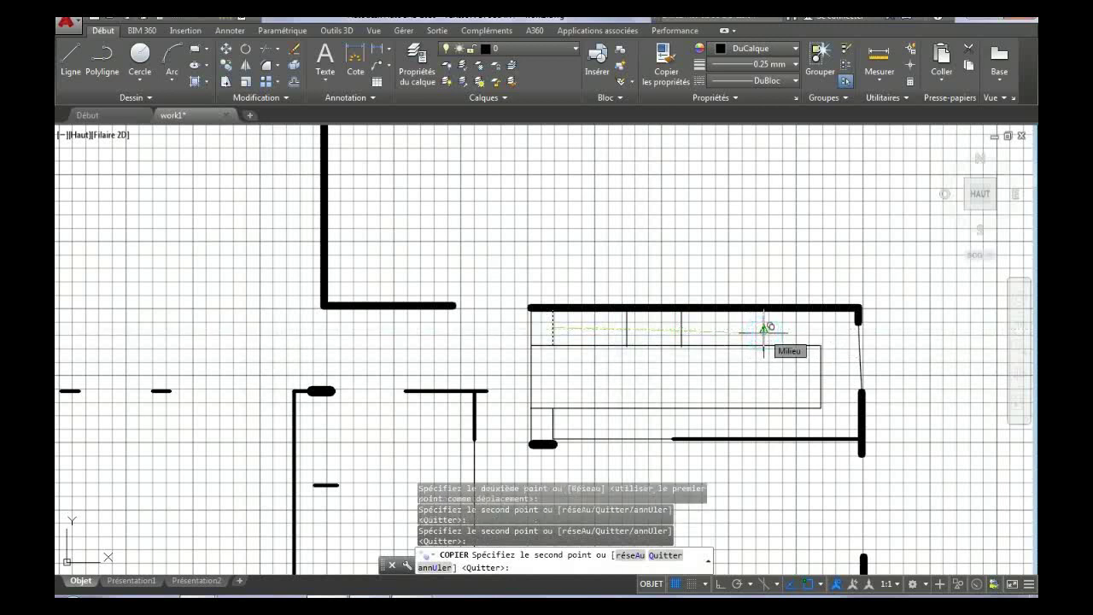
pyautogui.click(631, 424)
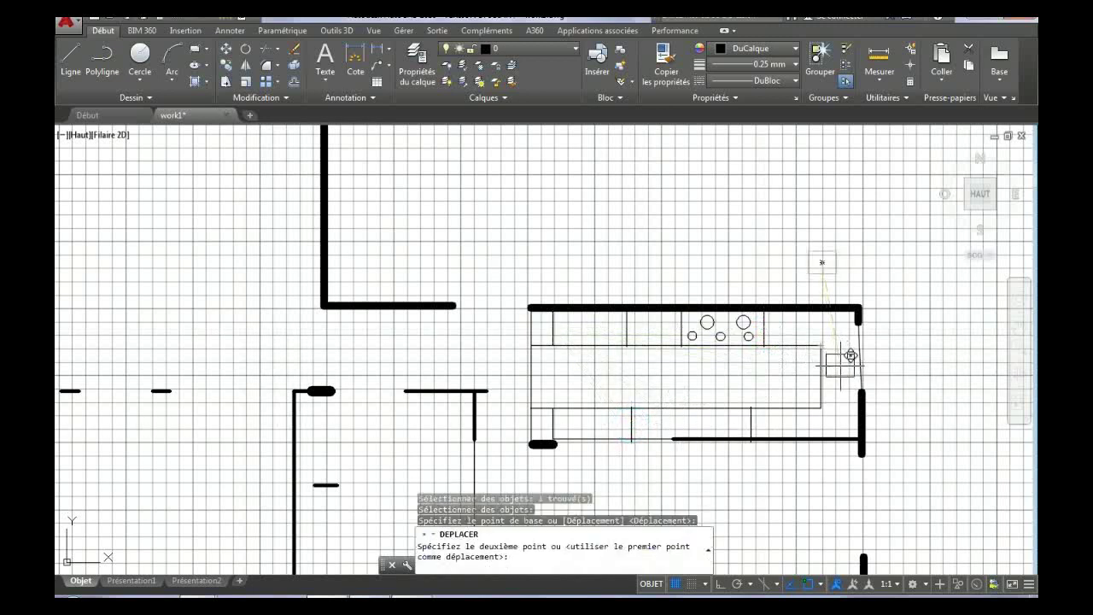
# Place the small rectangle beside the east wall and draw a 0.50 mm line inward from its east edge's midpoint
pyautogui.click(841, 372)
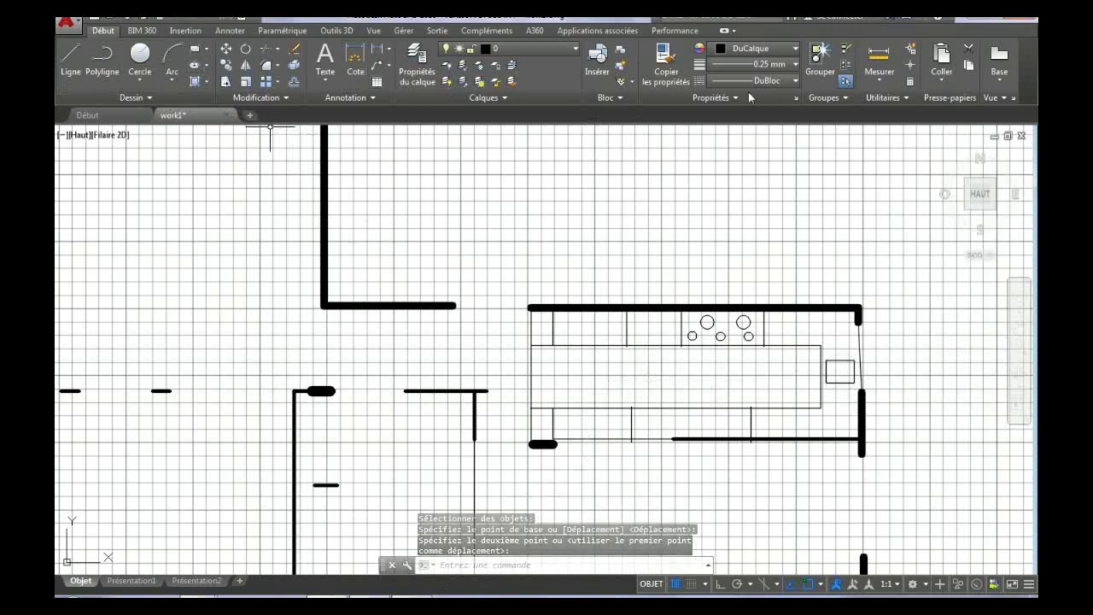
pyautogui.click(797, 64)
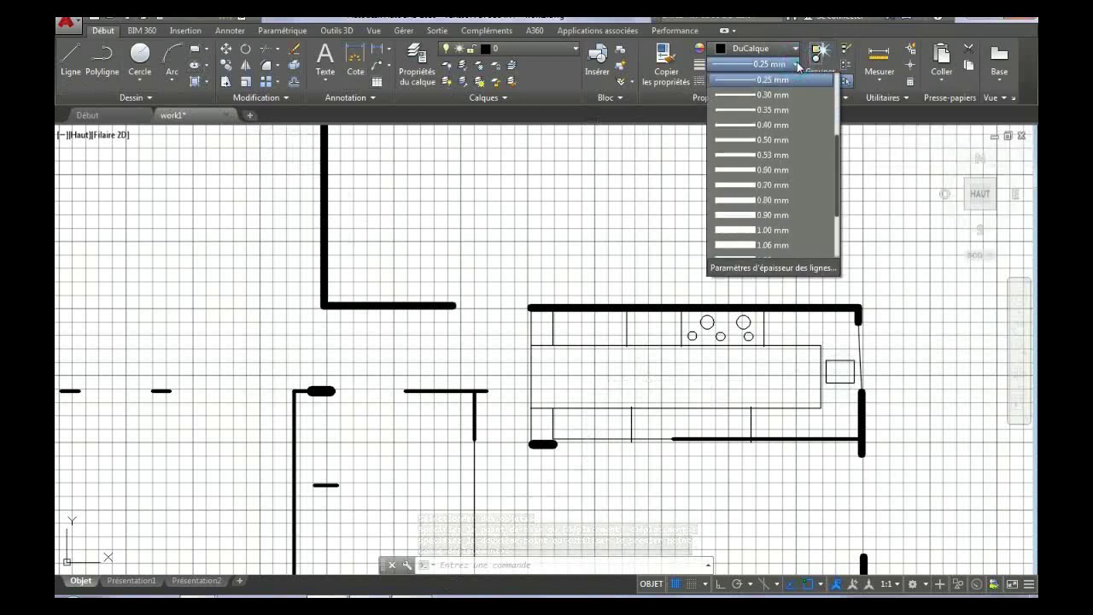
pyautogui.click(783, 140)
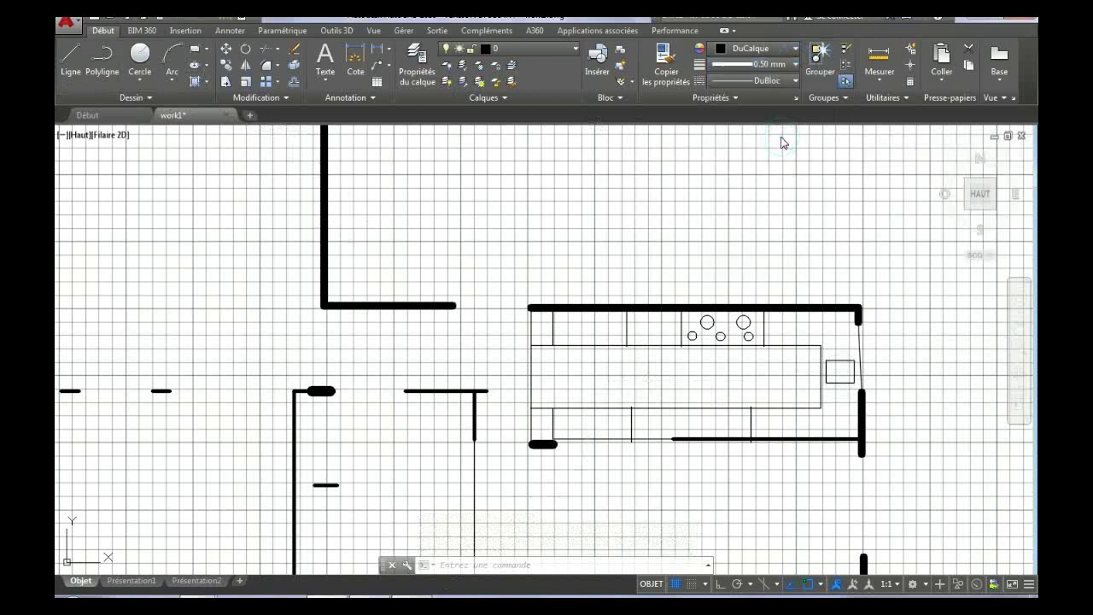
pyautogui.click(69, 58)
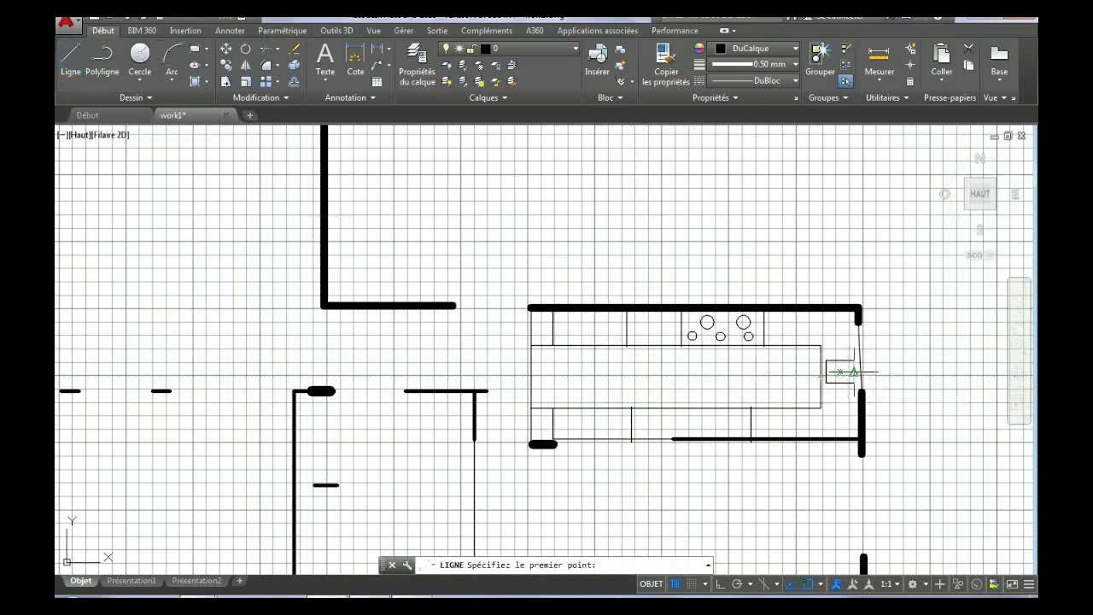
pyautogui.click(853, 373)
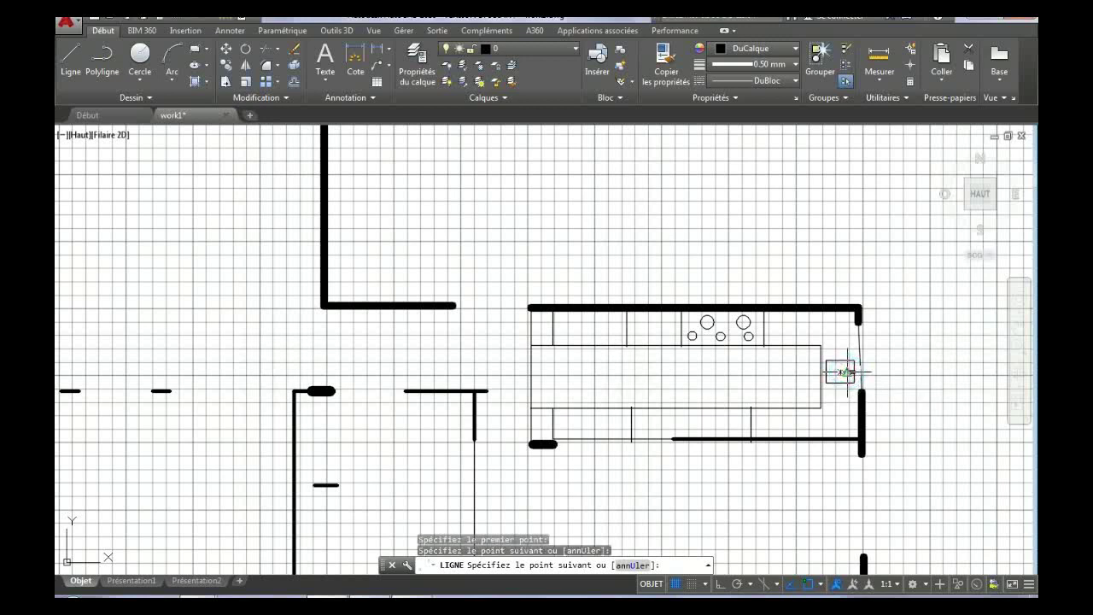
pyautogui.click(846, 373)
pyautogui.press('Return')
# Copy the thin vertical line east of the central partition to three spots across the southwest room
pyautogui.click(1019, 359)
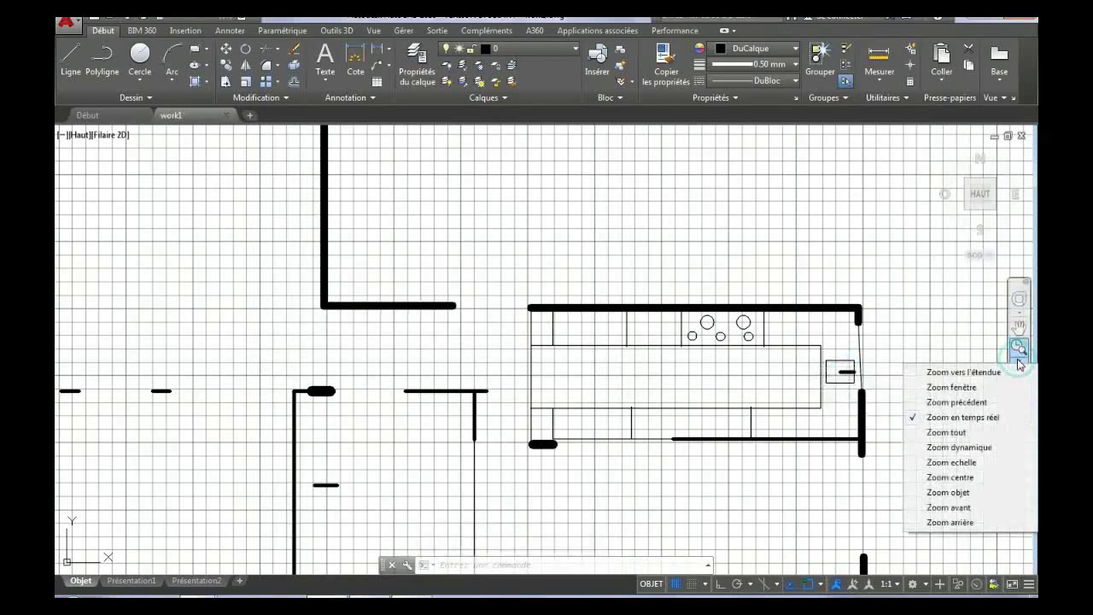
pyautogui.click(937, 419)
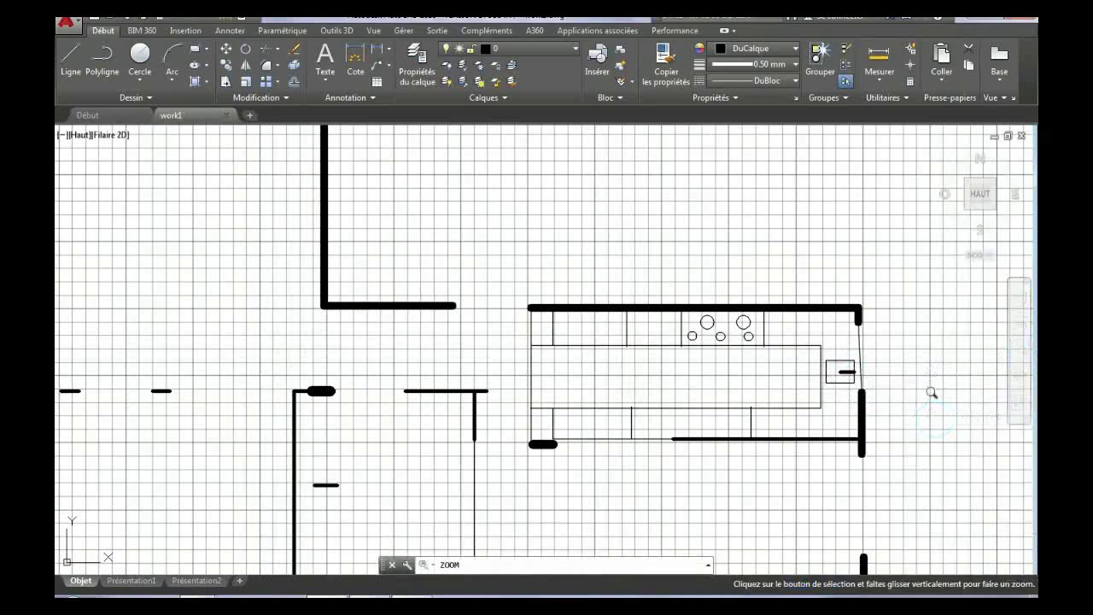
pyautogui.moveTo(924, 387); pyautogui.dragTo(907, 532)
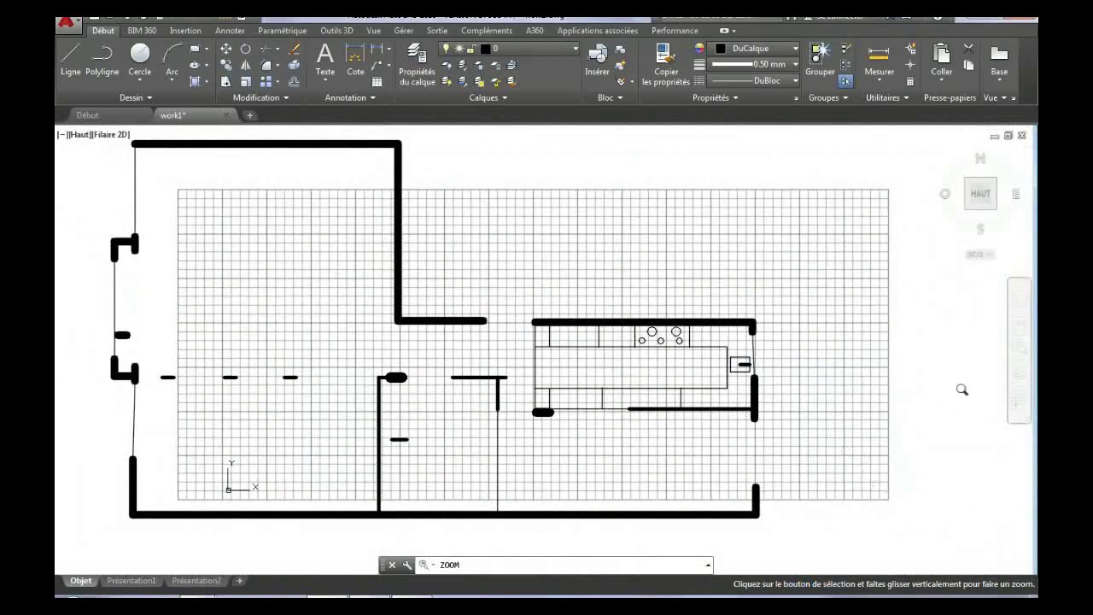
pyautogui.click(1020, 327)
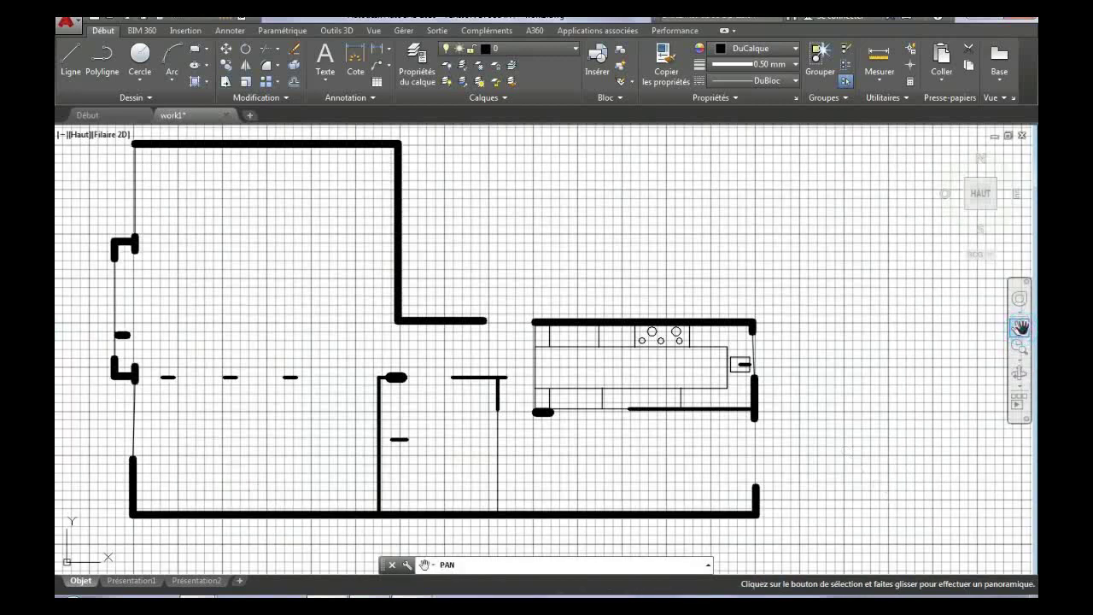
pyautogui.moveTo(852, 403)
pyautogui.mouseDown()
pyautogui.moveTo(905, 398)
pyautogui.moveTo(980, 417)
pyautogui.mouseUp()
pyautogui.moveTo(574, 445); pyautogui.dragTo(626, 440)
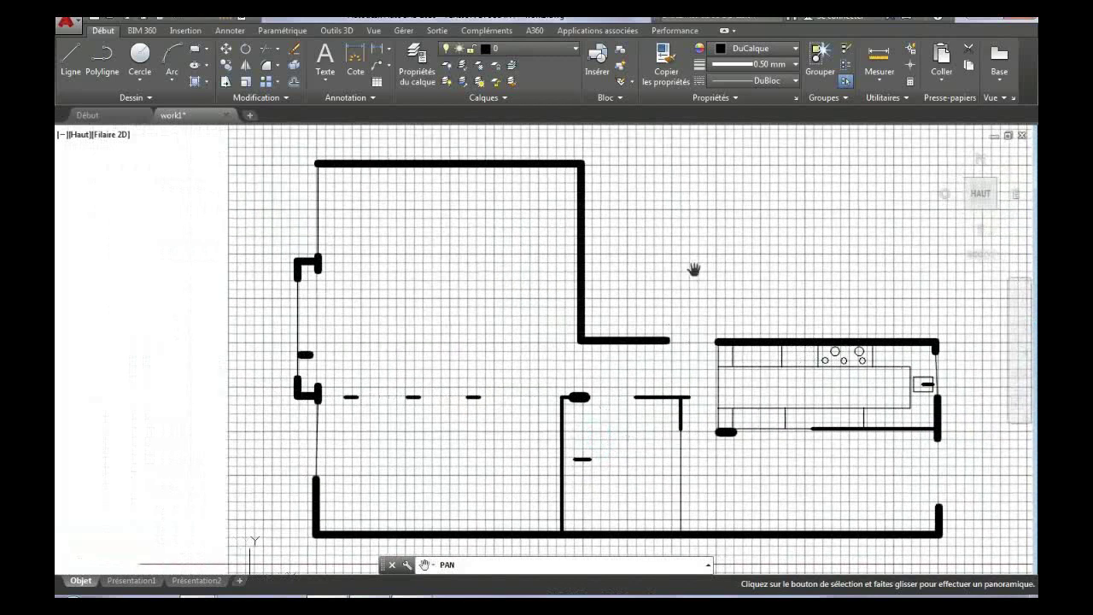
pyautogui.press('Escape')
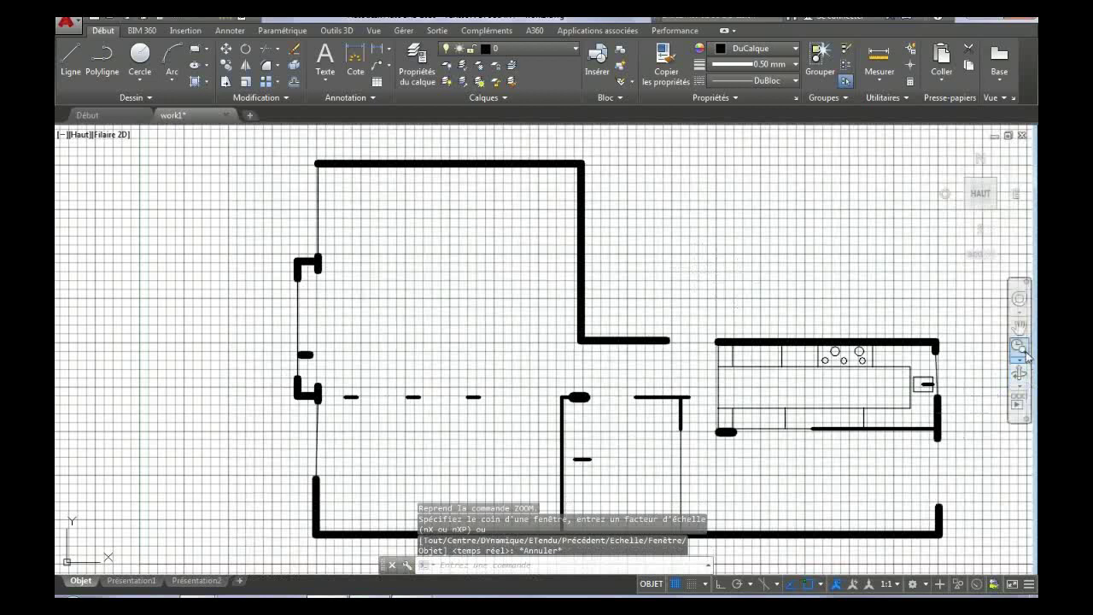
pyautogui.click(1017, 360)
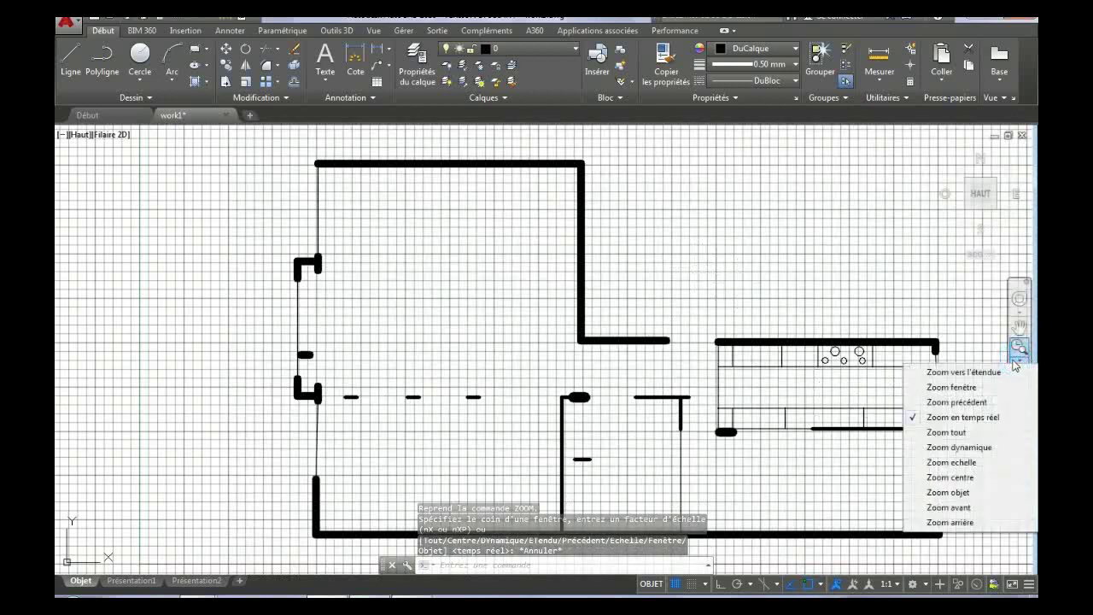
pyautogui.click(923, 417)
pyautogui.moveTo(425, 350); pyautogui.dragTo(420, 243)
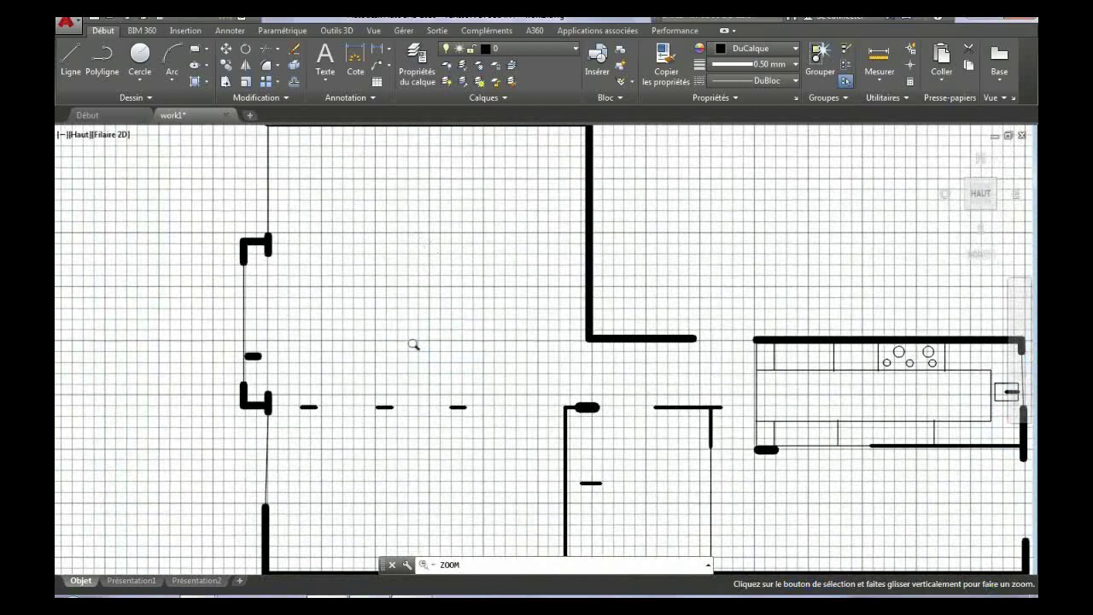
pyautogui.moveTo(413, 343); pyautogui.dragTo(412, 334)
pyautogui.press('Escape')
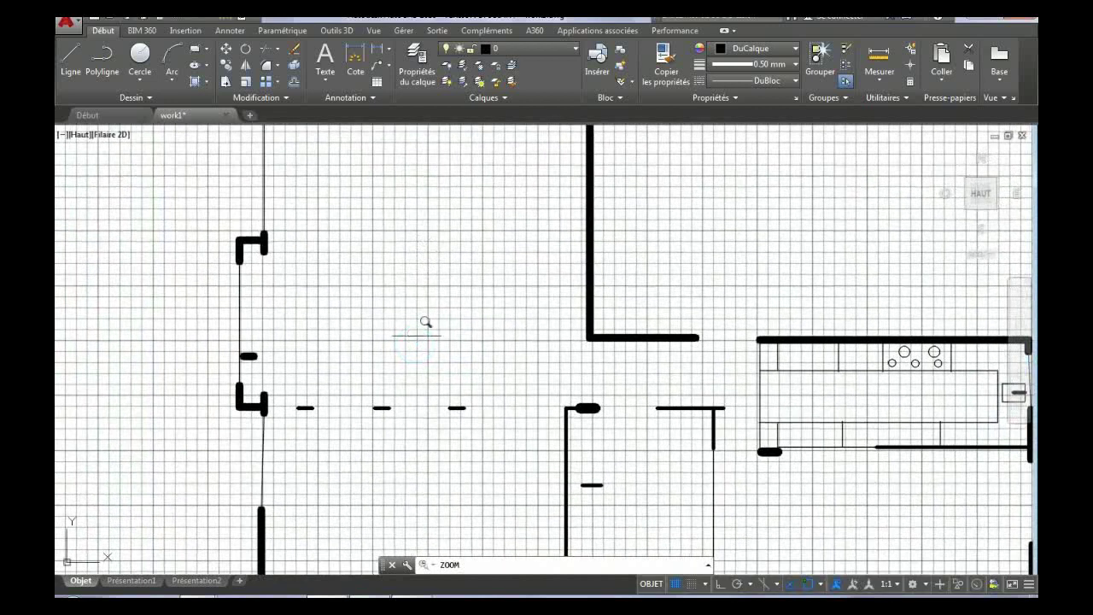
pyautogui.press('Escape')
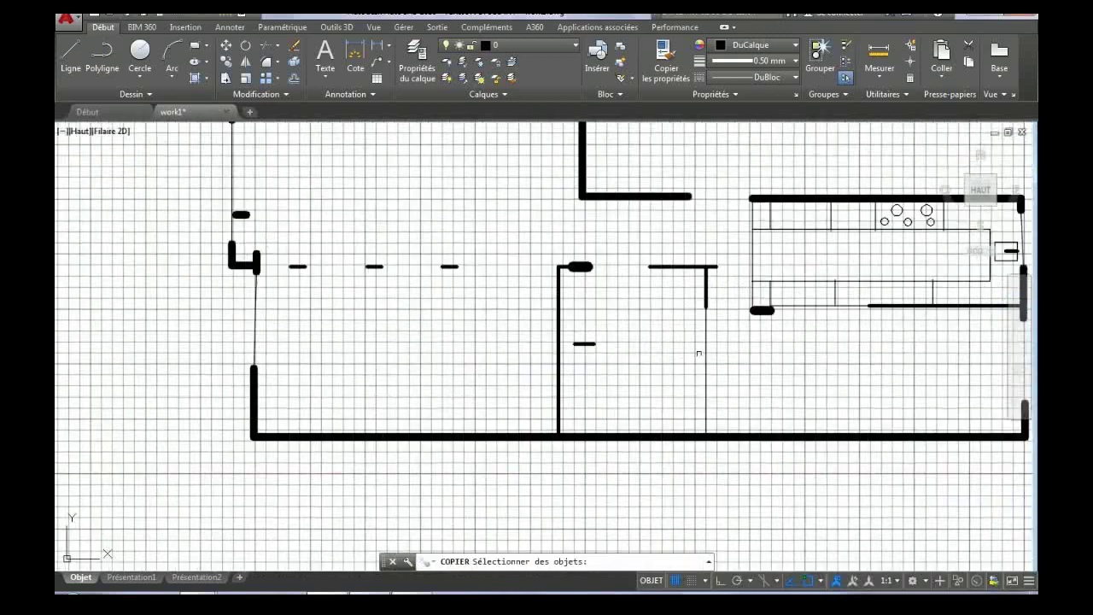
pyautogui.click(704, 353)
pyautogui.click(704, 353)
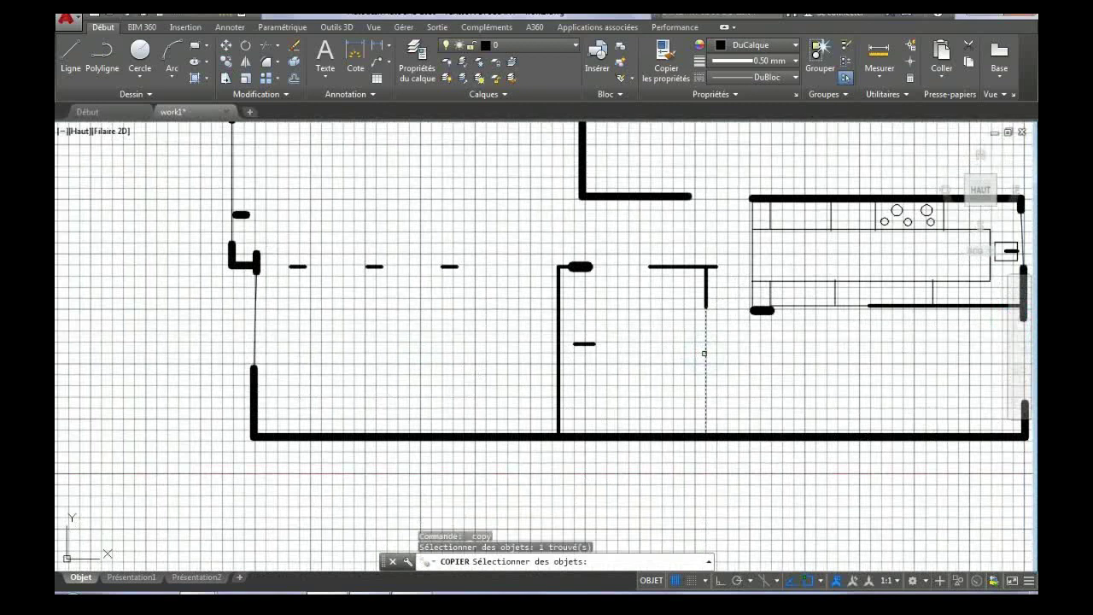
pyautogui.press('Return')
pyautogui.click(705, 353)
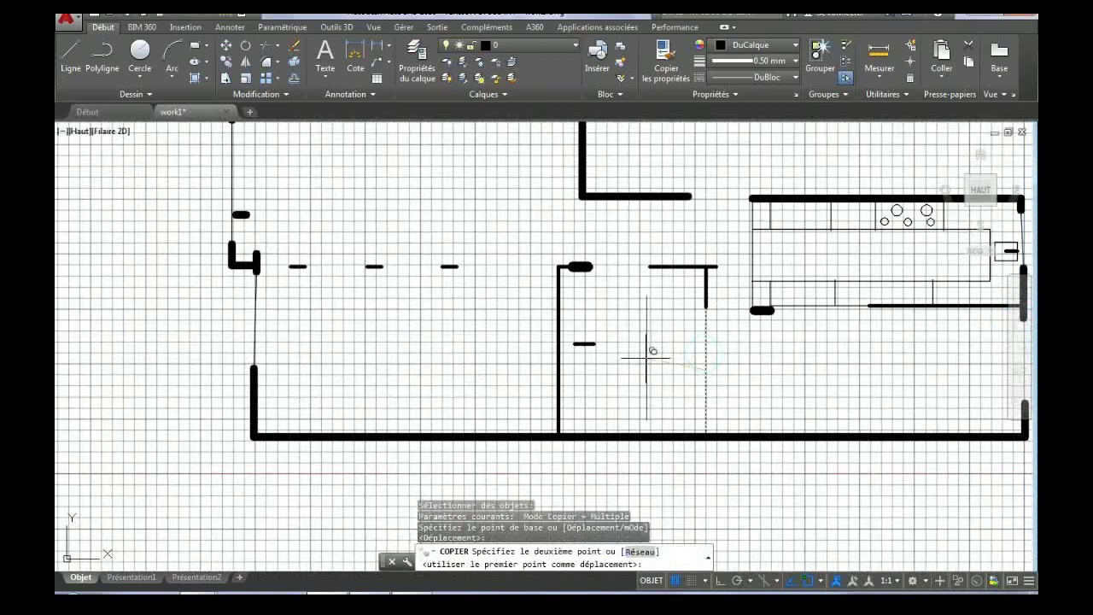
pyautogui.click(492, 355)
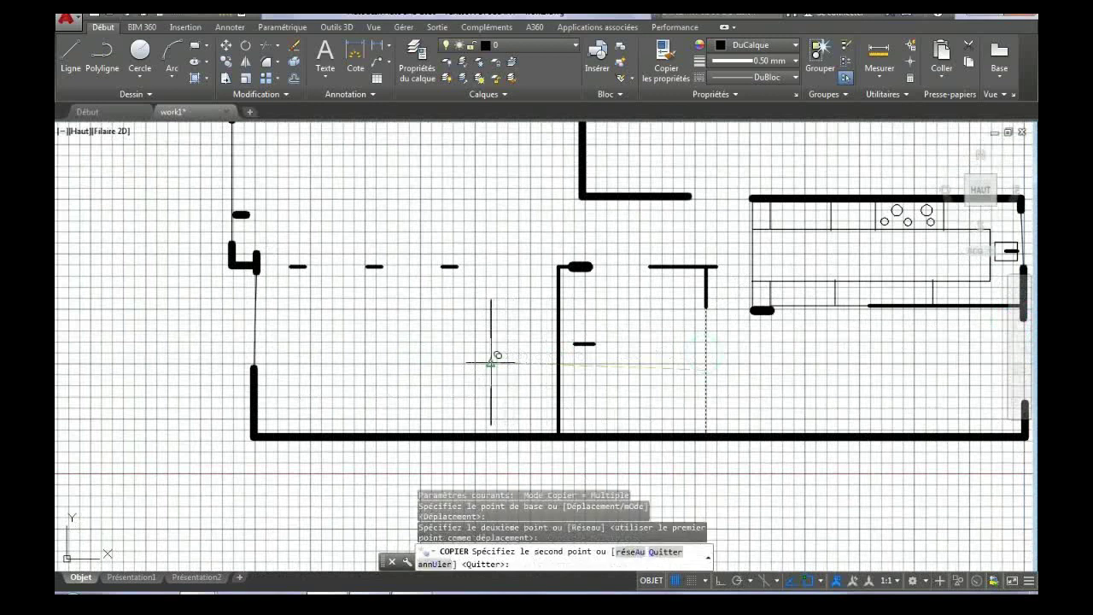
pyautogui.click(308, 349)
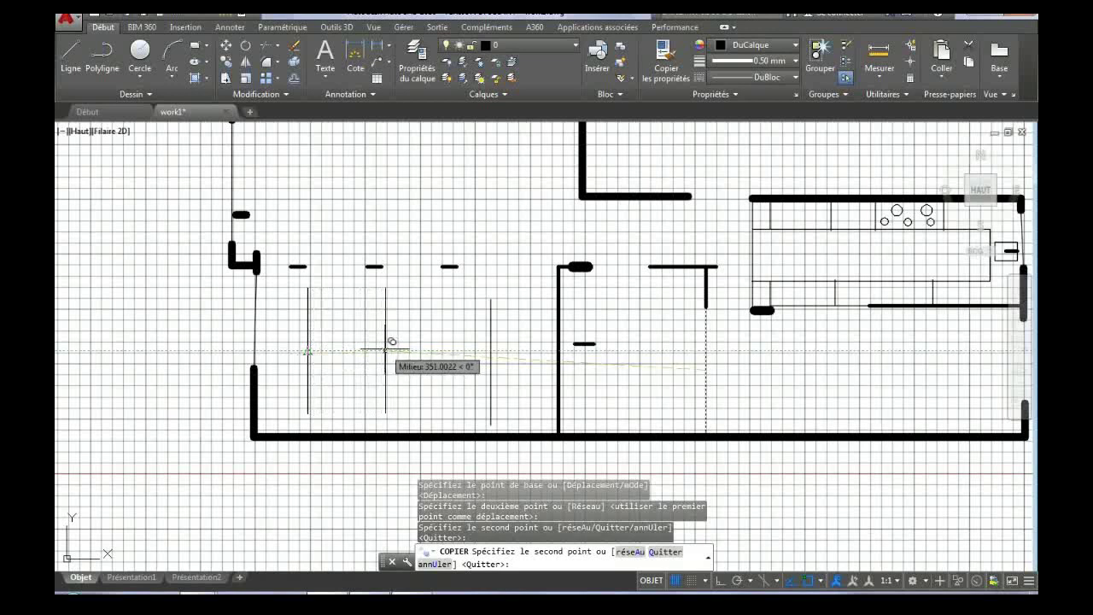
pyautogui.click(385, 349)
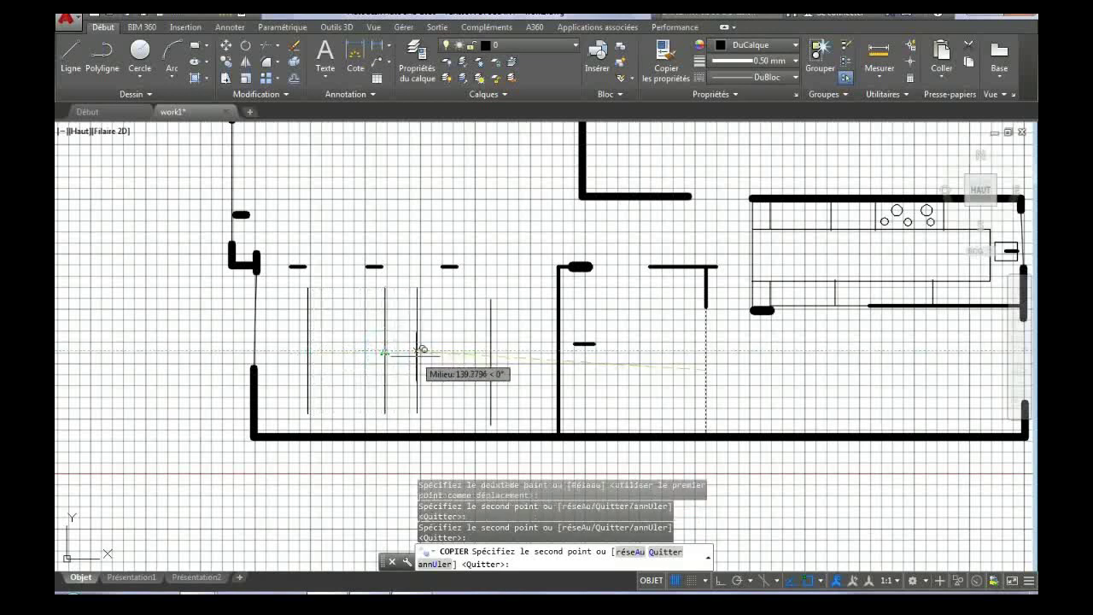
pyautogui.press('Escape')
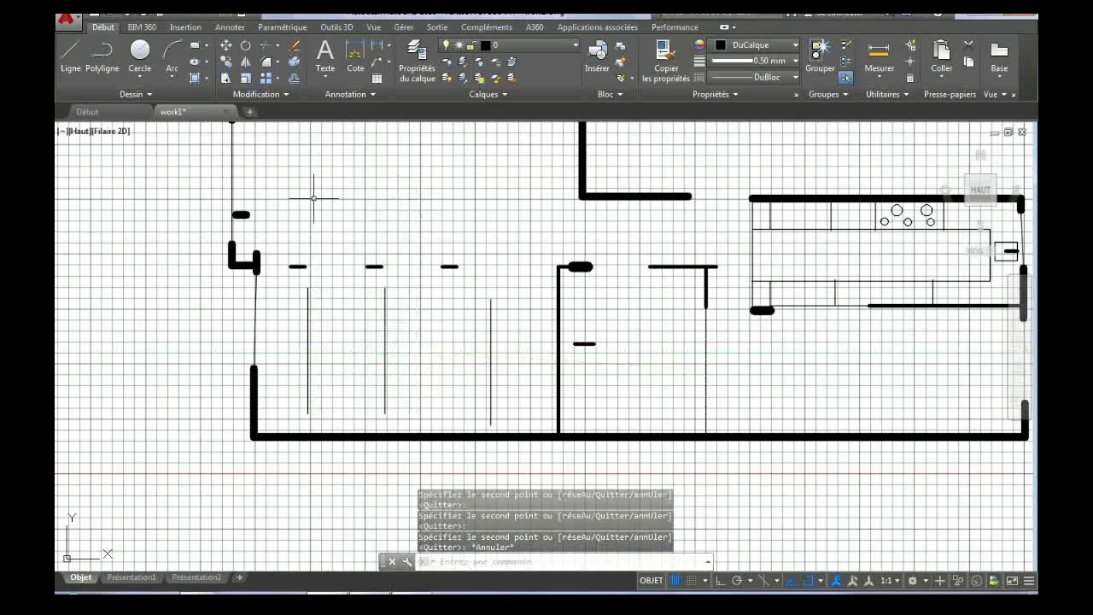
pyautogui.click(71, 56)
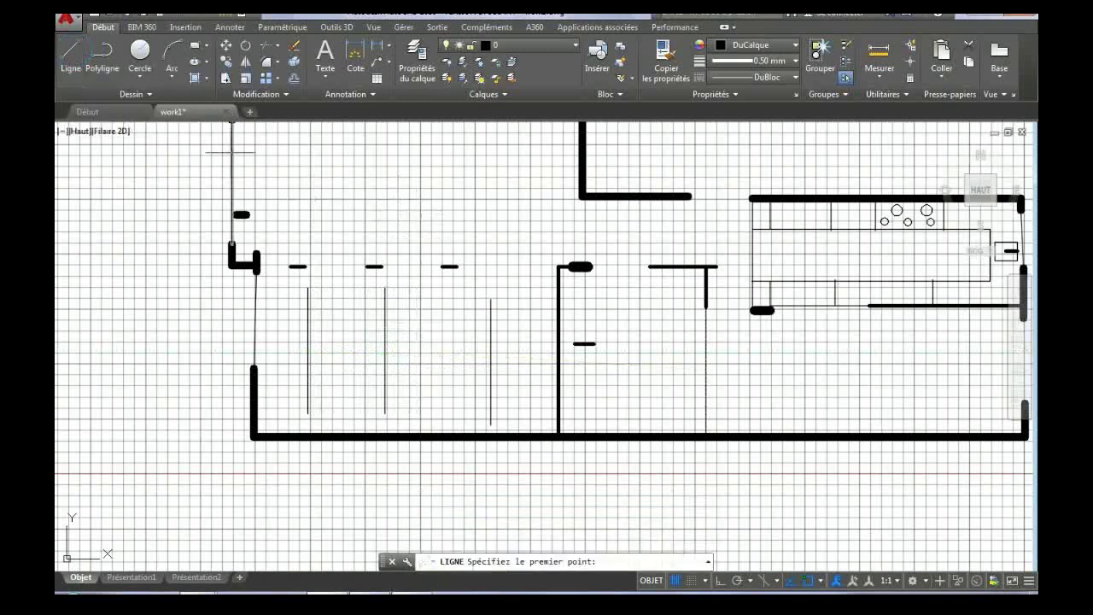
pyautogui.click(256, 266)
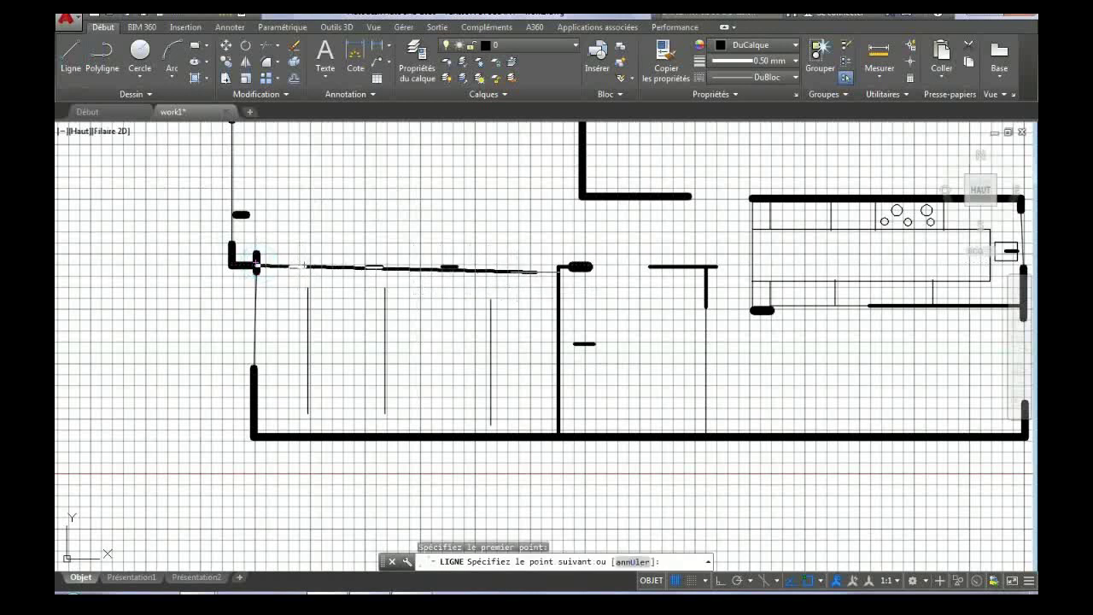
pyautogui.press('Escape')
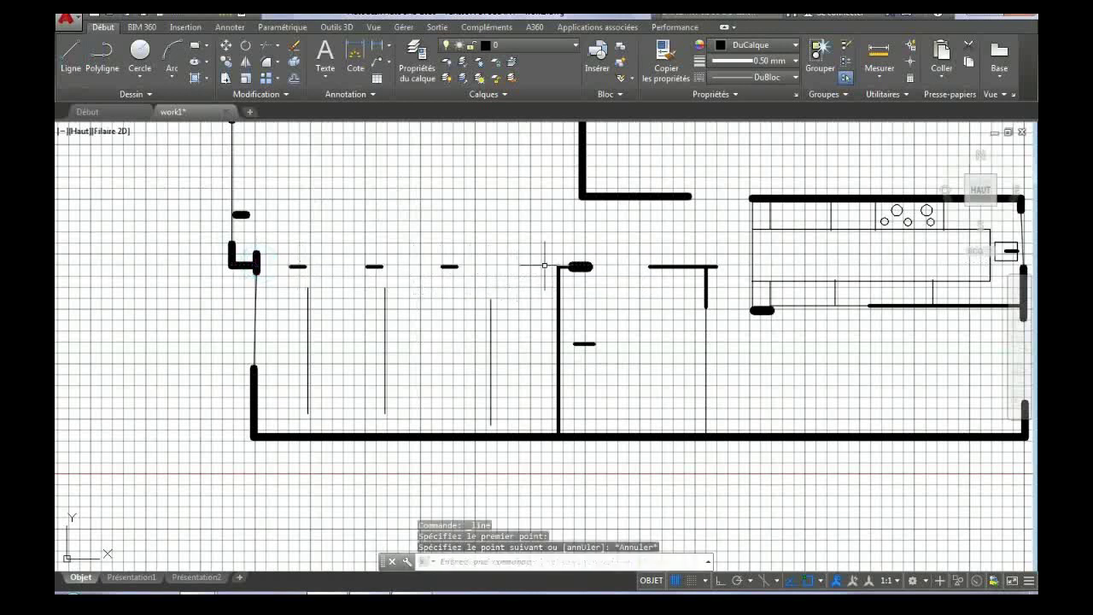
# Set the lineweight to 0.25 mm and draw a thin horizontal line just above the three short dashes, from the west wall stub to the central partition
pyautogui.click(795, 61)
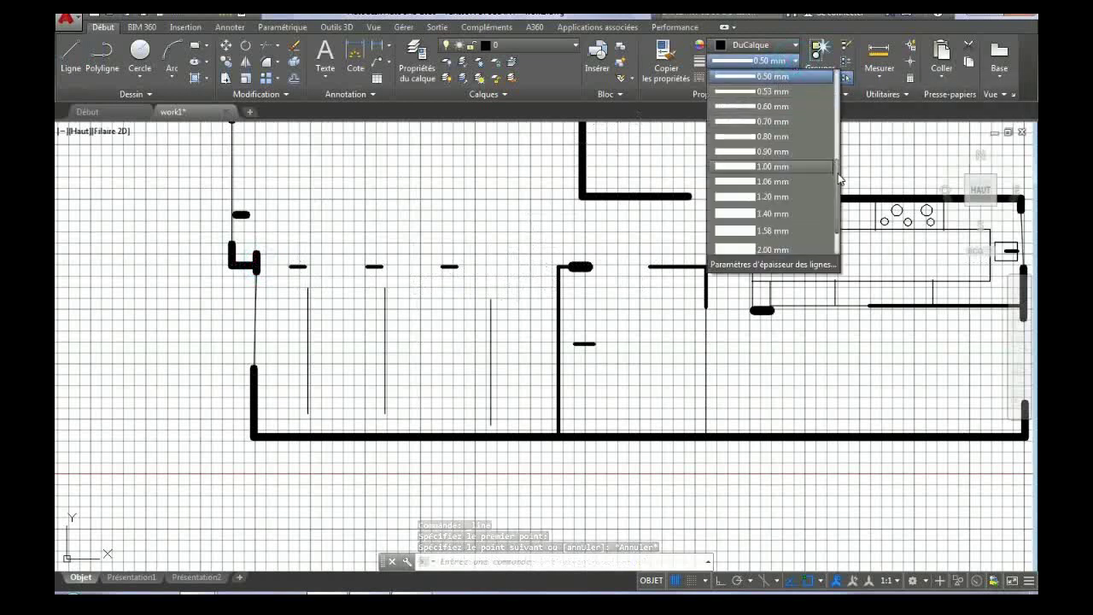
pyautogui.scroll(2, 838, 143)
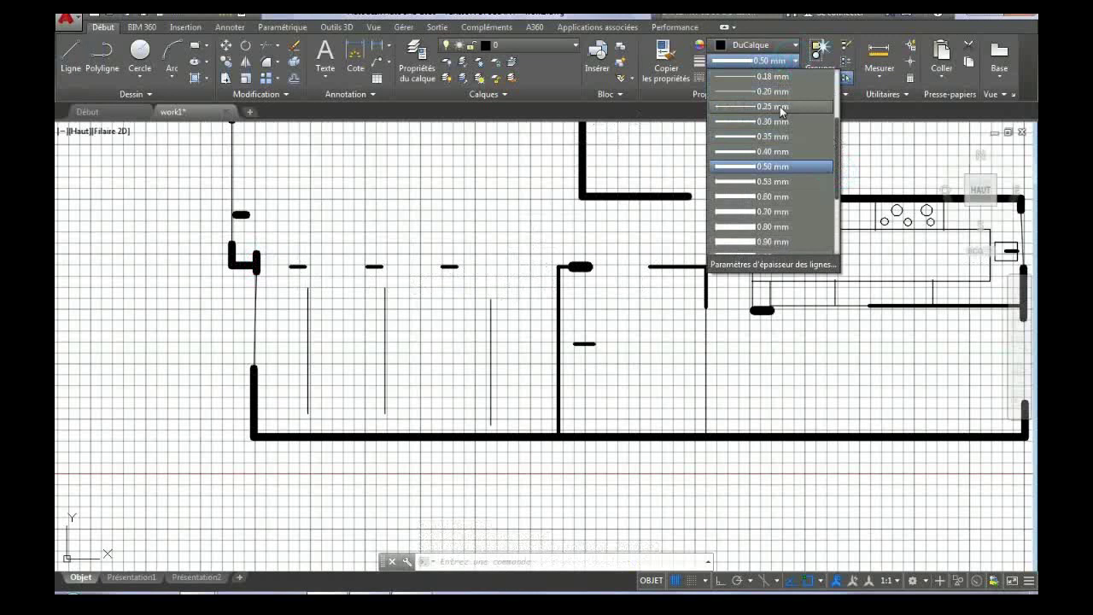
pyautogui.click(780, 106)
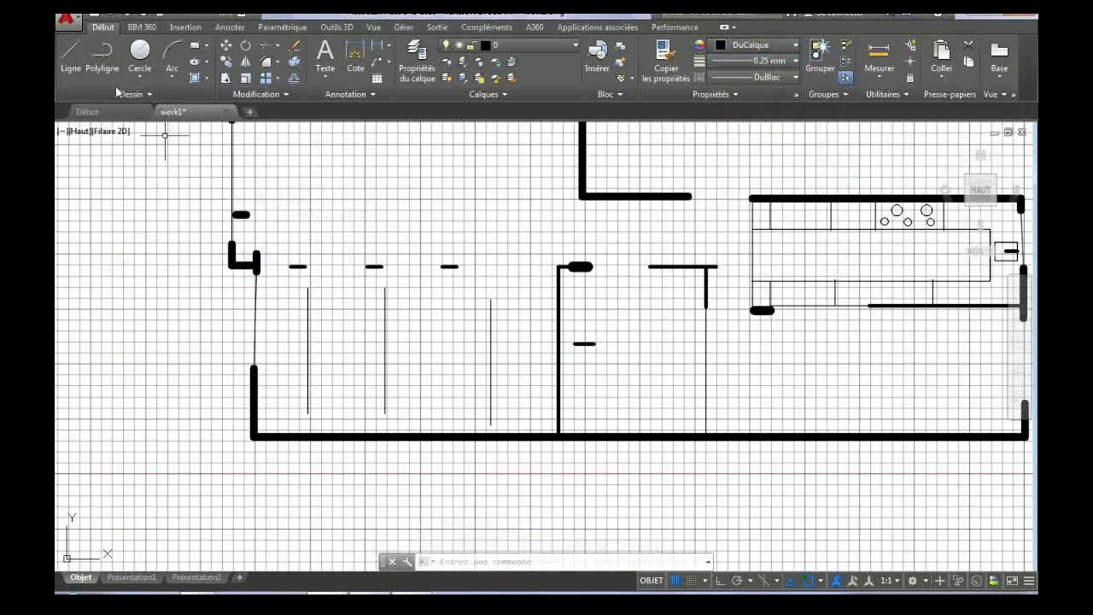
pyautogui.click(74, 51)
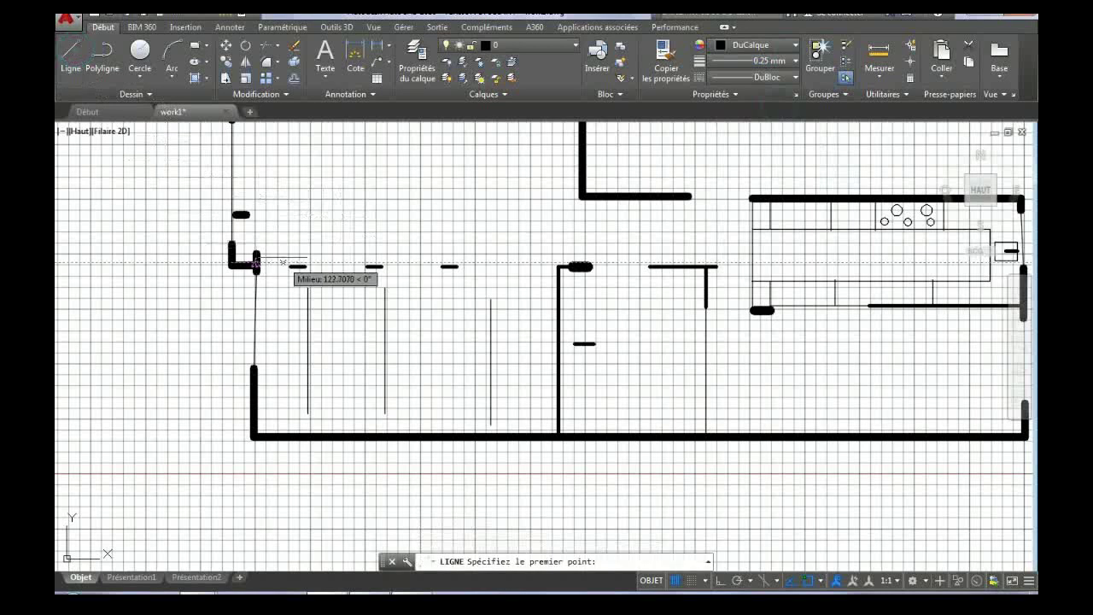
pyautogui.click(257, 254)
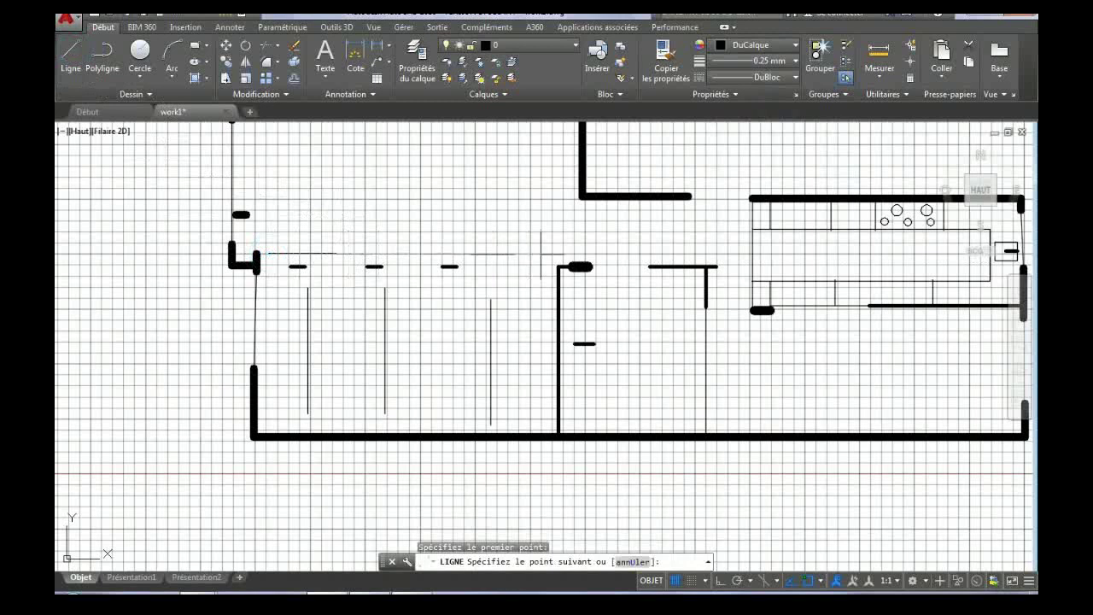
pyautogui.click(541, 253)
pyautogui.click(557, 254)
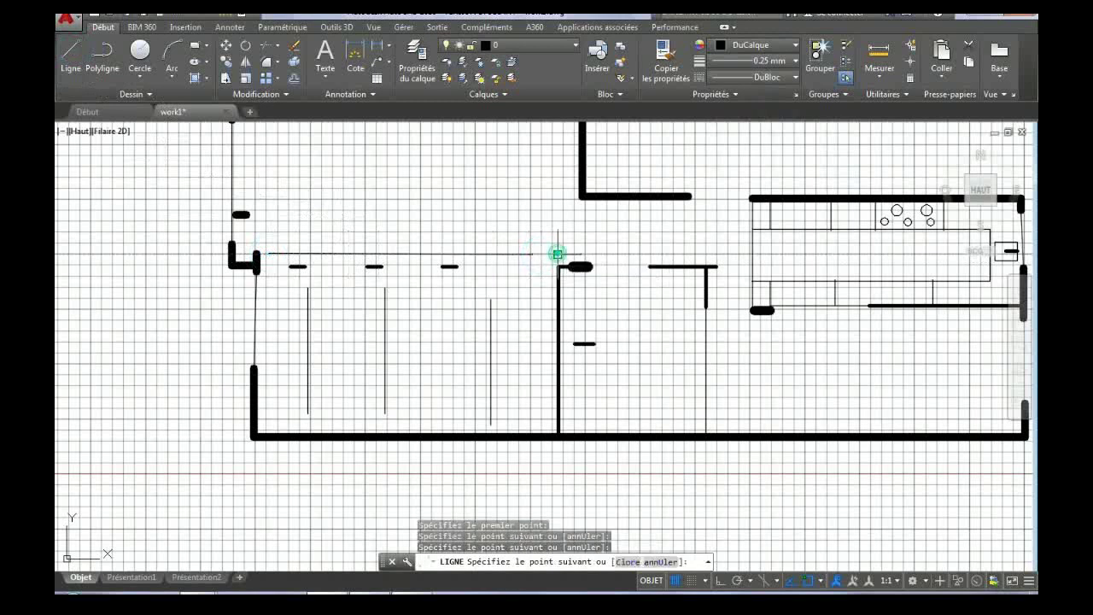
pyautogui.press('Return')
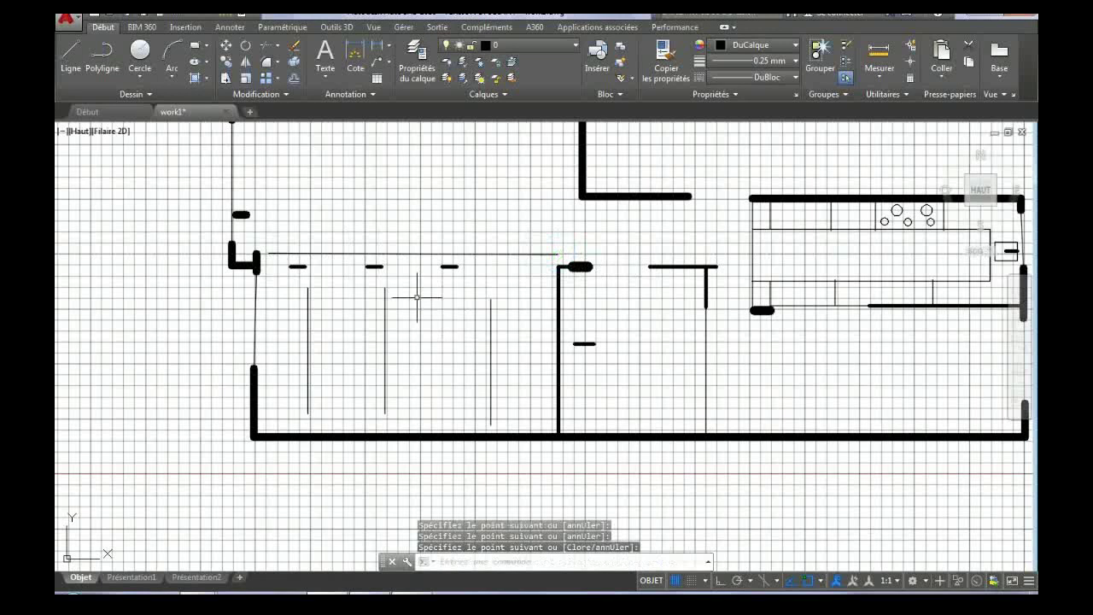
# Extend the southwest room's three thin vertical lines up to the new thin horizontal line
pyautogui.click(278, 46)
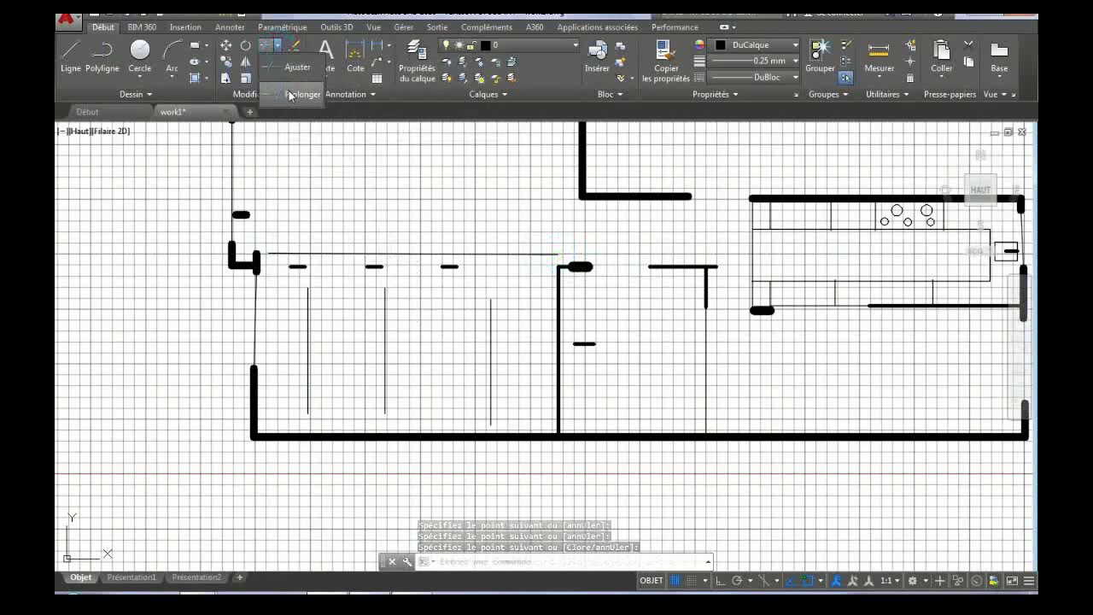
pyautogui.click(298, 94)
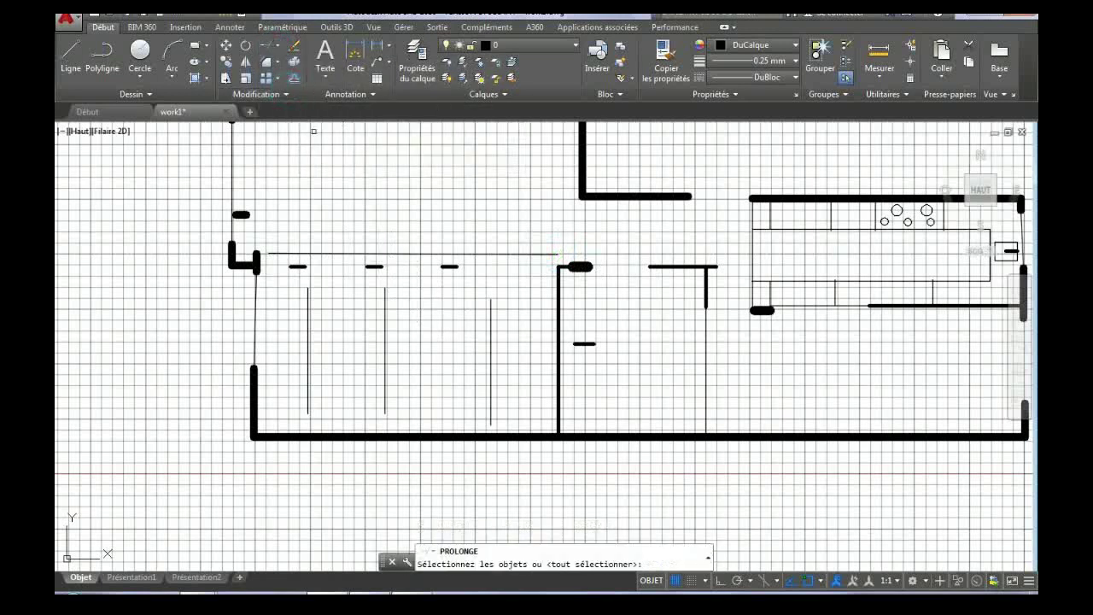
pyautogui.click(328, 252)
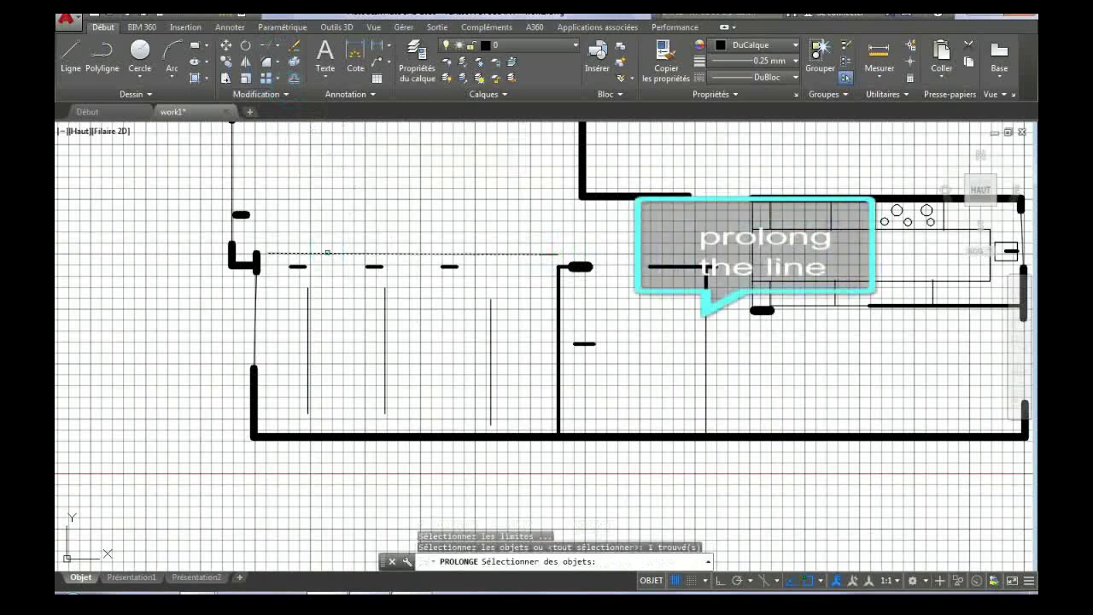
pyautogui.press('Return')
pyautogui.click(328, 252)
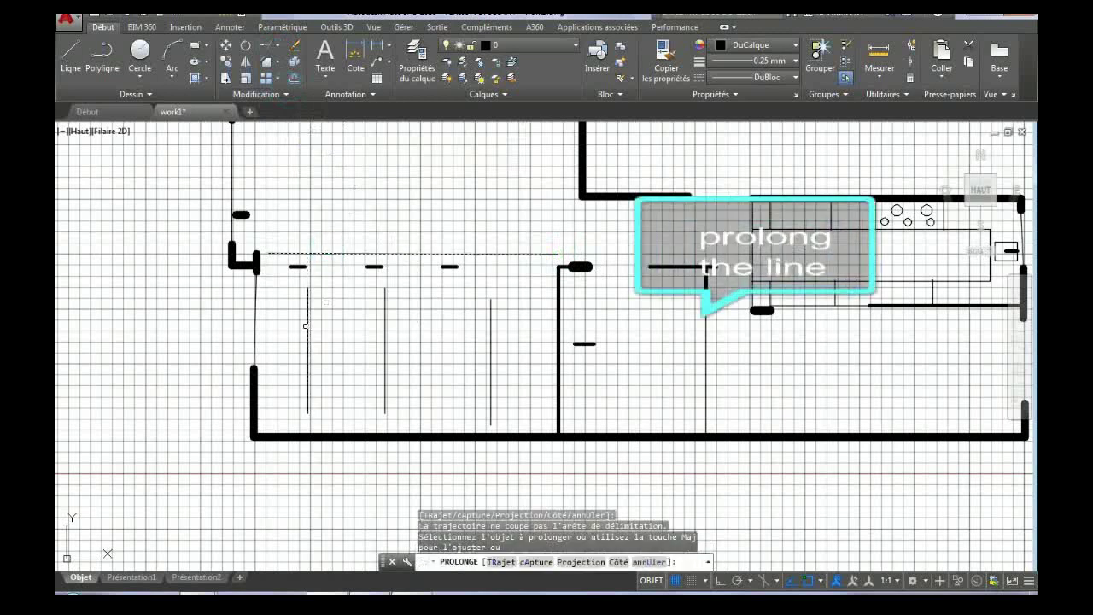
pyautogui.click(306, 327)
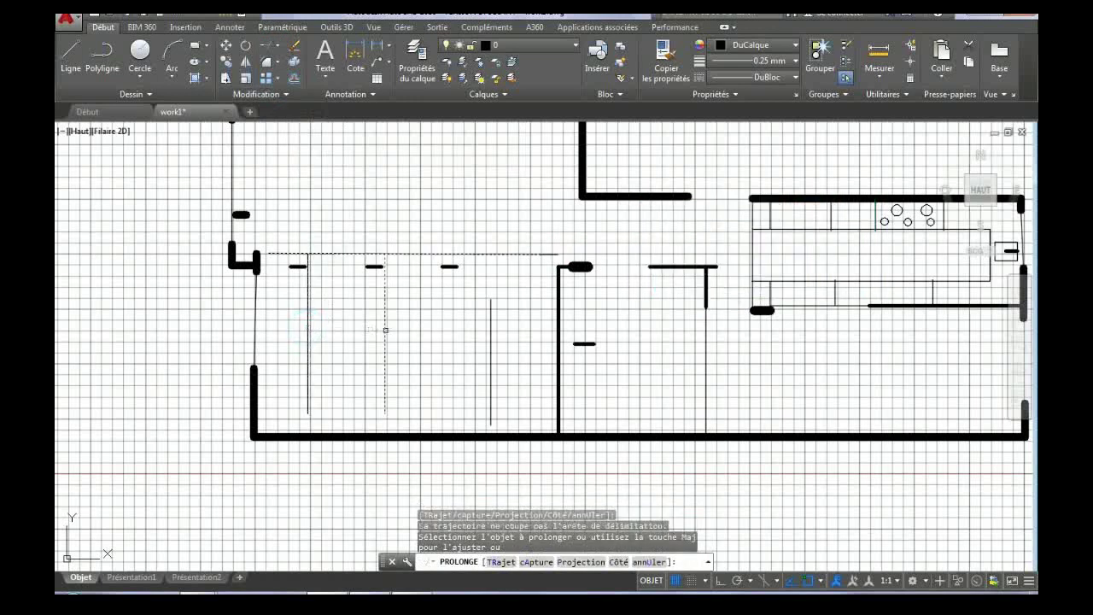
pyautogui.click(386, 329)
pyautogui.click(491, 334)
pyautogui.press('Escape')
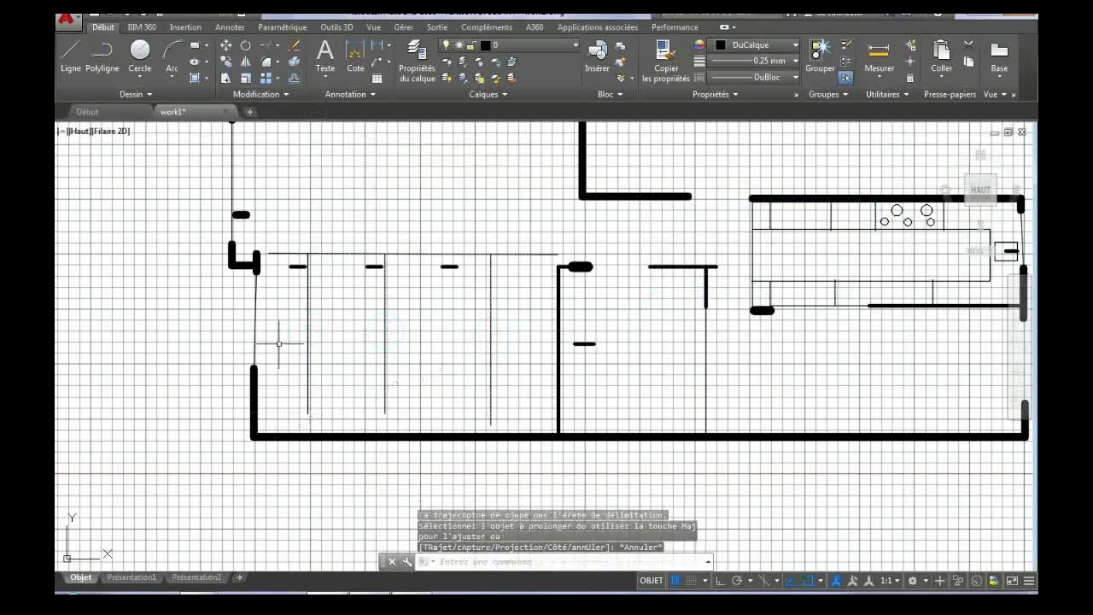
# Extend the southwest room's three thin vertical lines down to the thick south wall
pyautogui.click(278, 48)
pyautogui.click(278, 92)
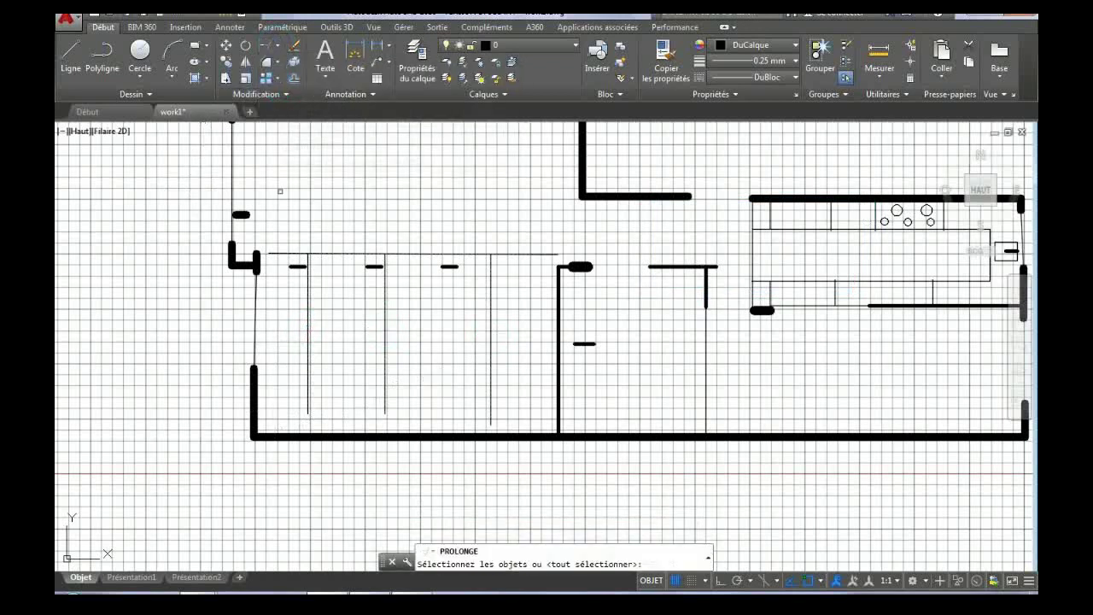
pyautogui.click(348, 437)
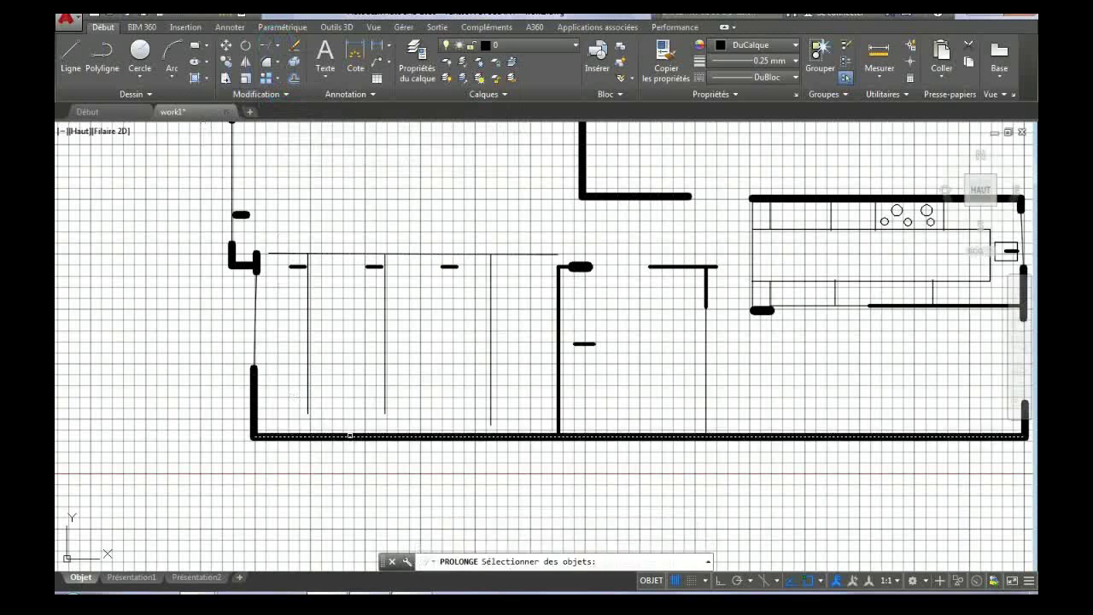
pyautogui.press('Return')
pyautogui.click(349, 434)
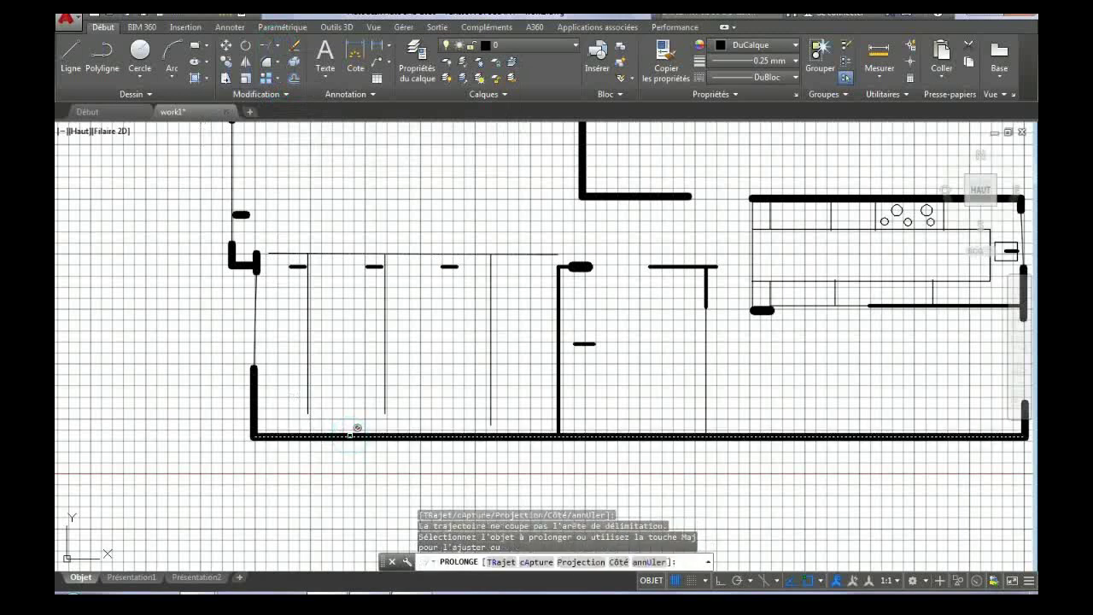
pyautogui.click(306, 376)
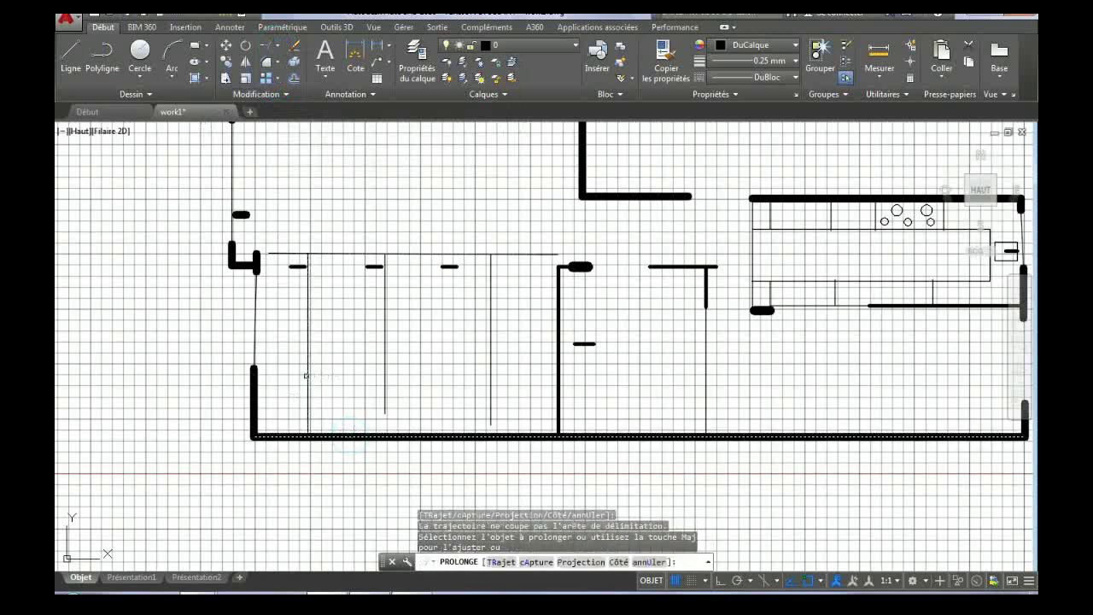
pyautogui.click(385, 375)
pyautogui.click(490, 370)
pyautogui.click(448, 437)
pyautogui.press('Escape')
# Delete the thin horizontal line just above the southwest room's short dashes
pyautogui.click(418, 254)
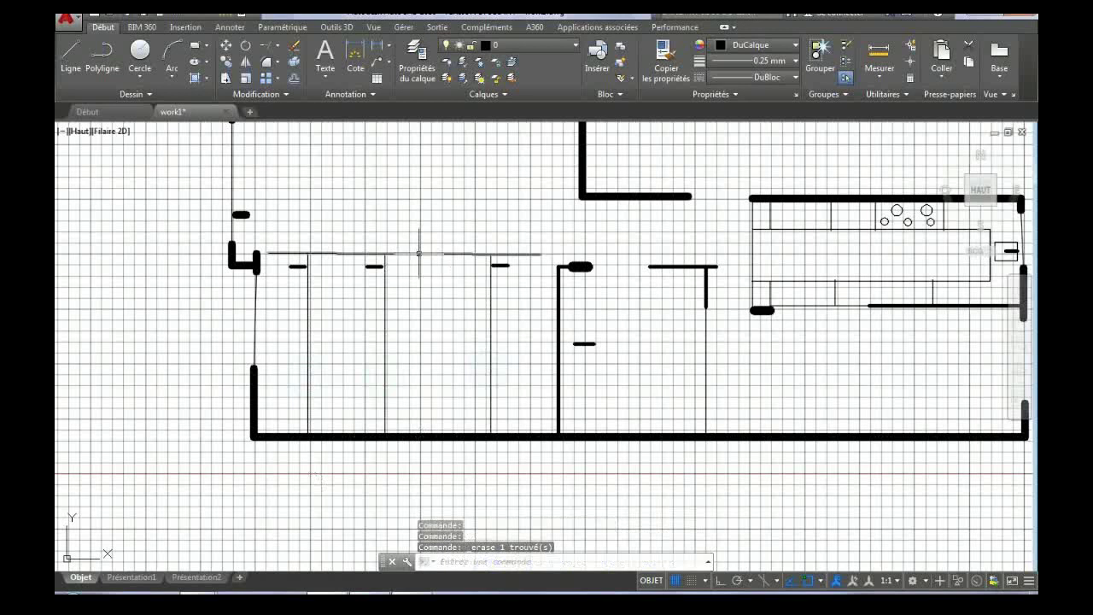
pyautogui.press('Delete')
pyautogui.click(419, 254)
pyautogui.click(295, 46)
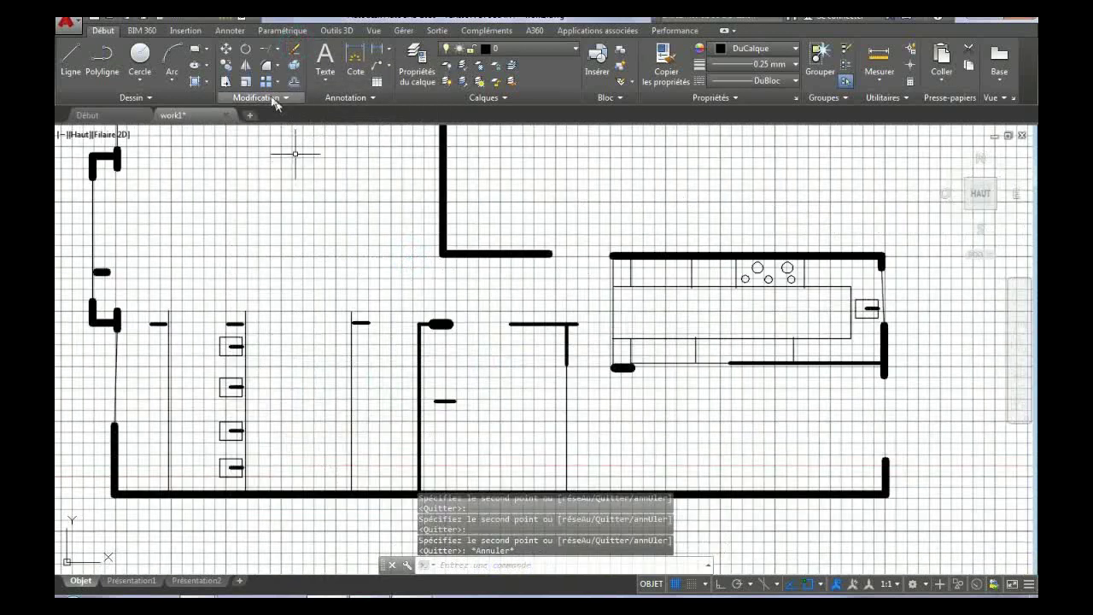
# Mirror the four small rectangles and their short thick lines across the southwest room's middle thin vertical line, keeping the originals
pyautogui.click(246, 66)
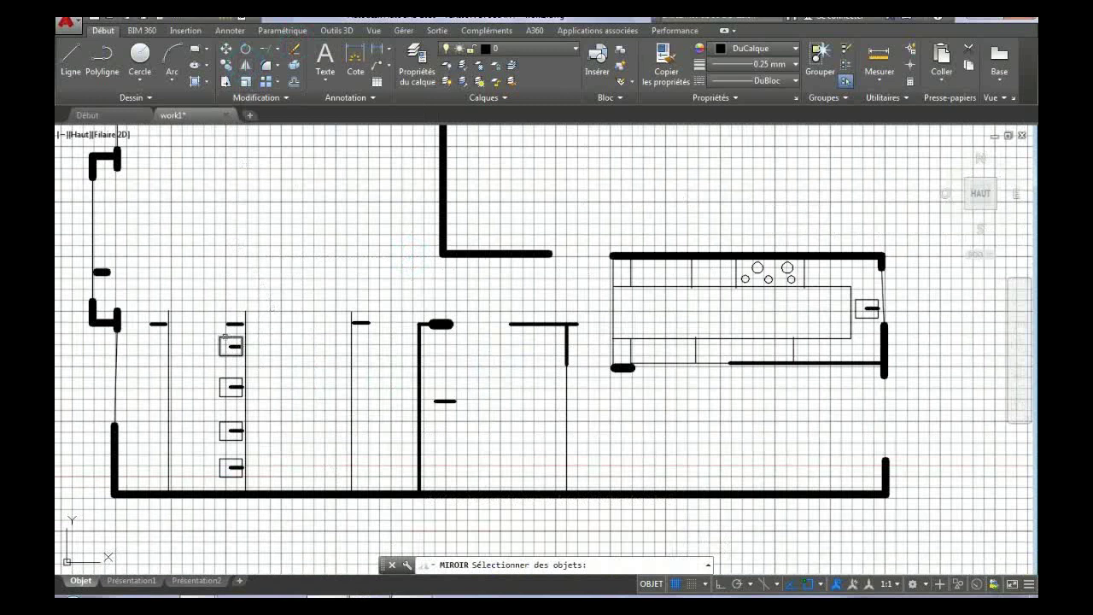
pyautogui.moveTo(212, 331)
pyautogui.mouseDown()
pyautogui.moveTo(234, 335)
pyautogui.moveTo(241, 504)
pyautogui.moveTo(200, 513)
pyautogui.moveTo(224, 470)
pyautogui.mouseUp()
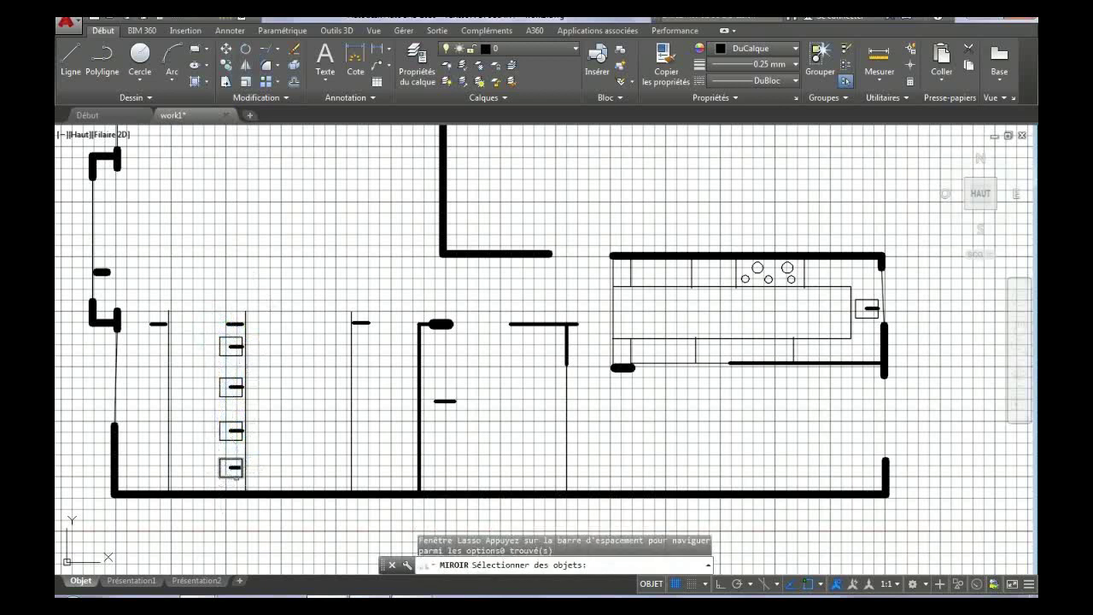
pyautogui.click(235, 474)
pyautogui.click(234, 468)
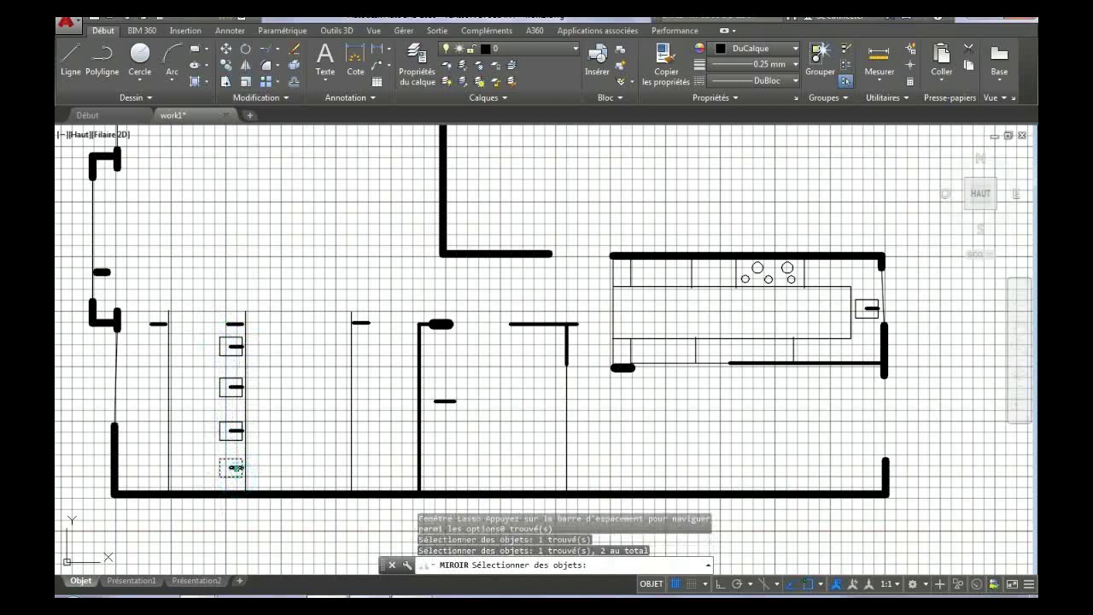
pyautogui.click(236, 438)
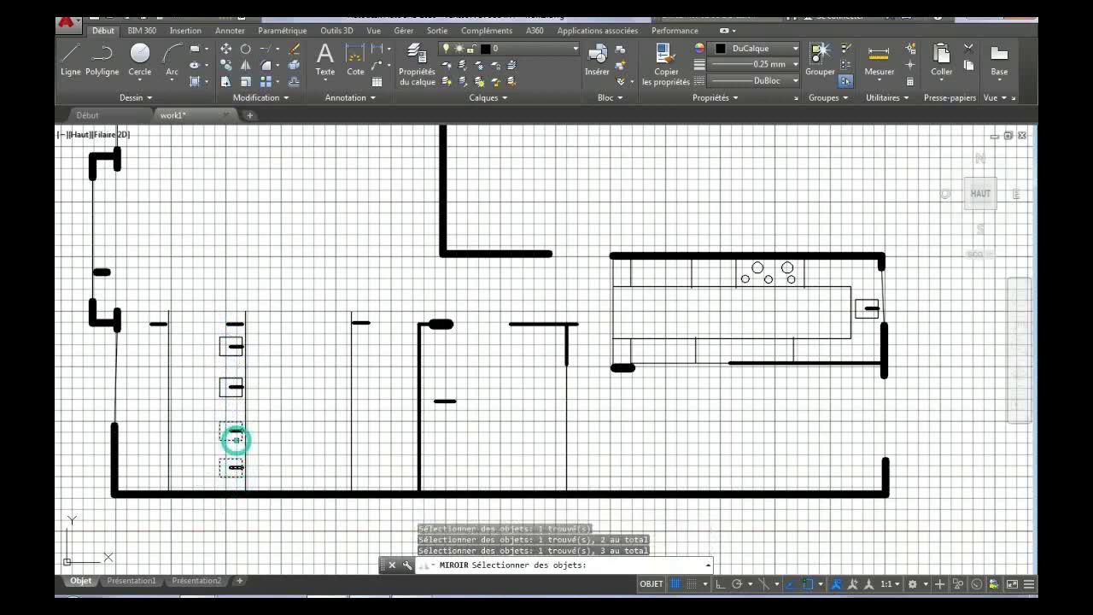
pyautogui.click(237, 430)
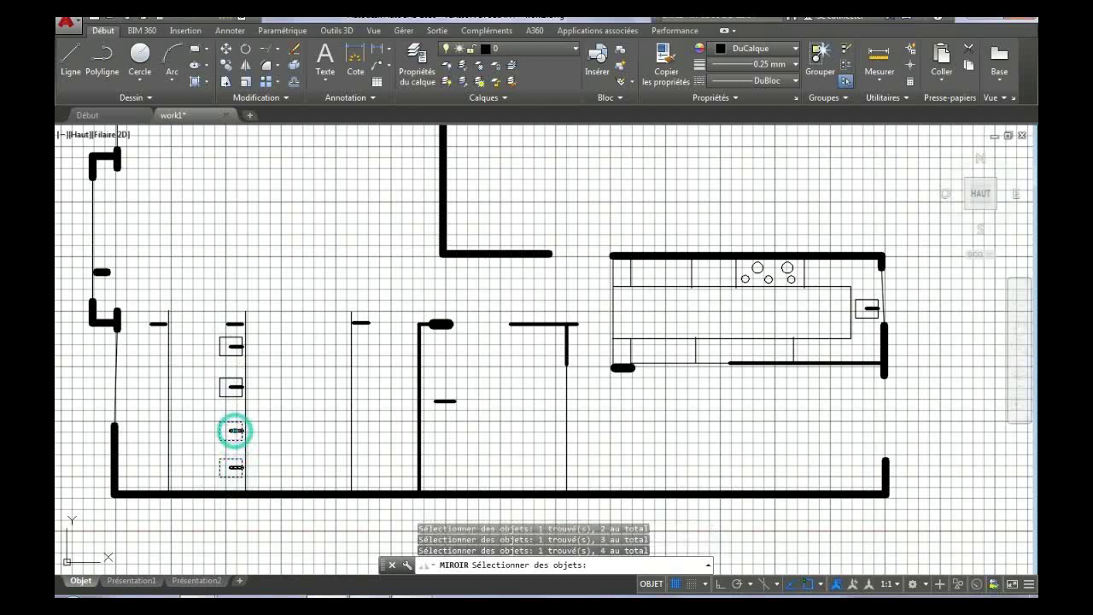
pyautogui.click(230, 396)
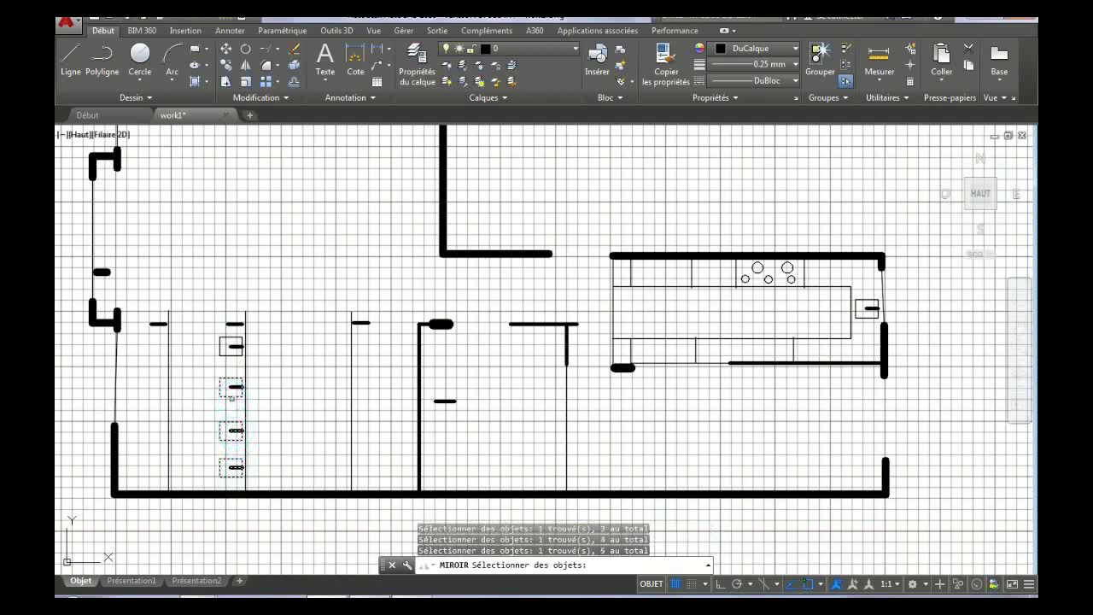
pyautogui.click(234, 387)
pyautogui.click(236, 348)
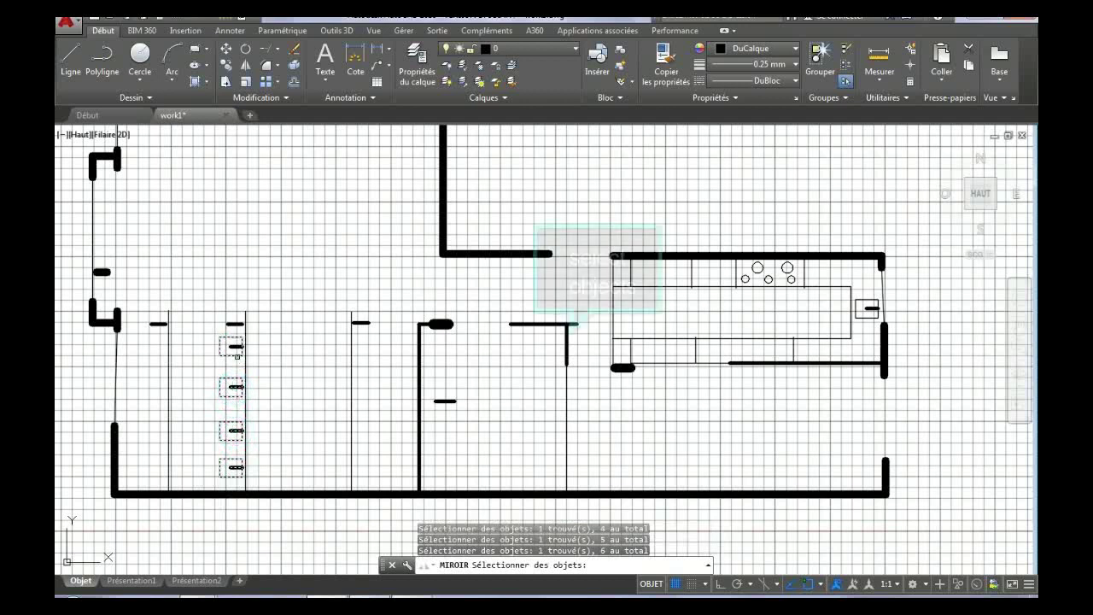
pyautogui.click(239, 347)
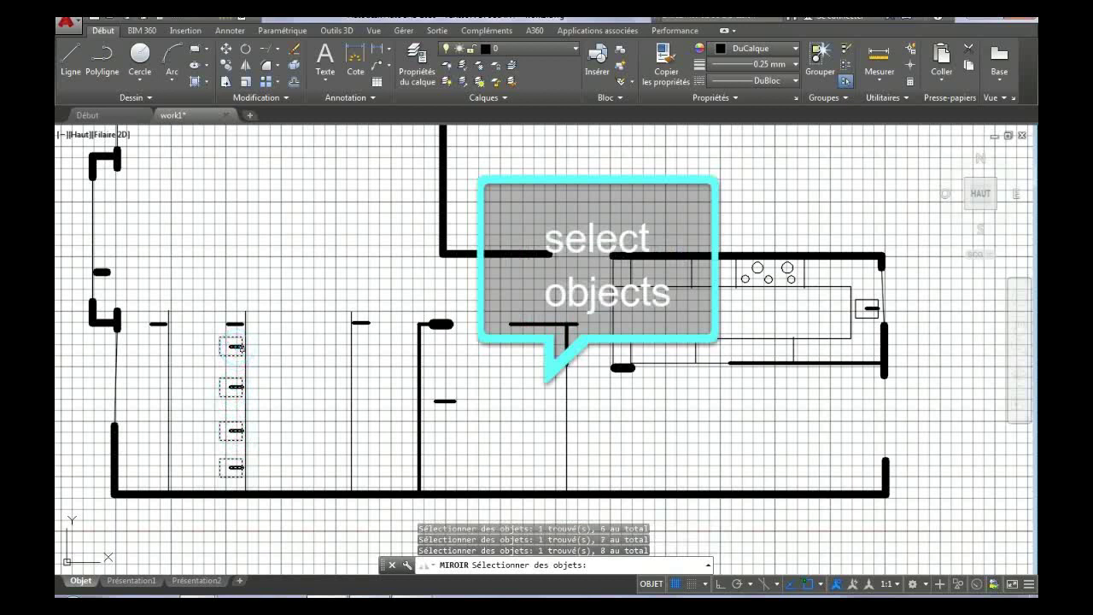
pyautogui.press('Return')
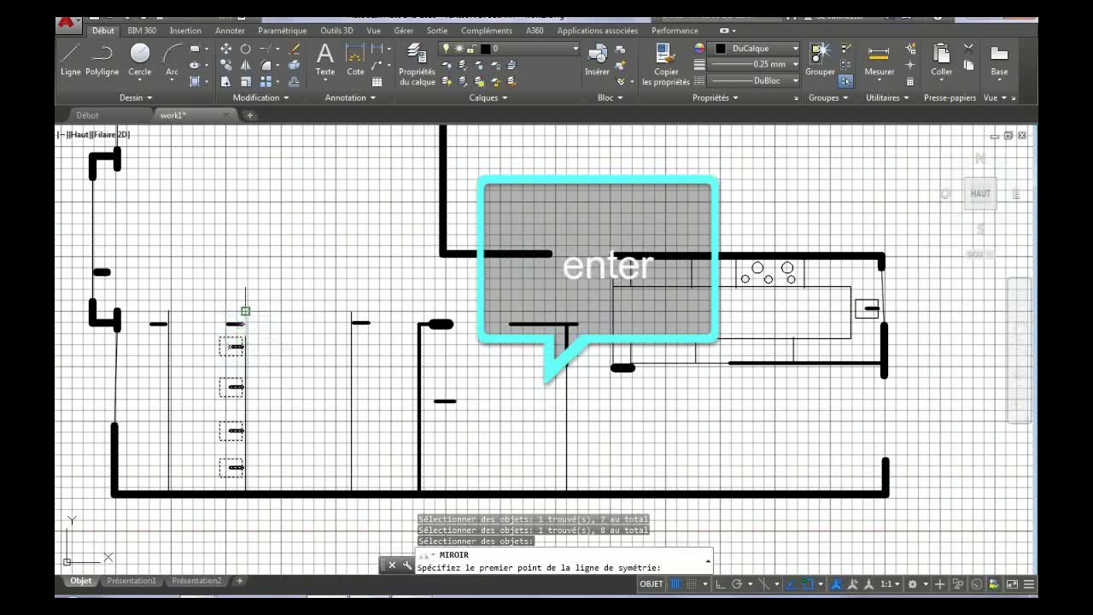
pyautogui.click(246, 311)
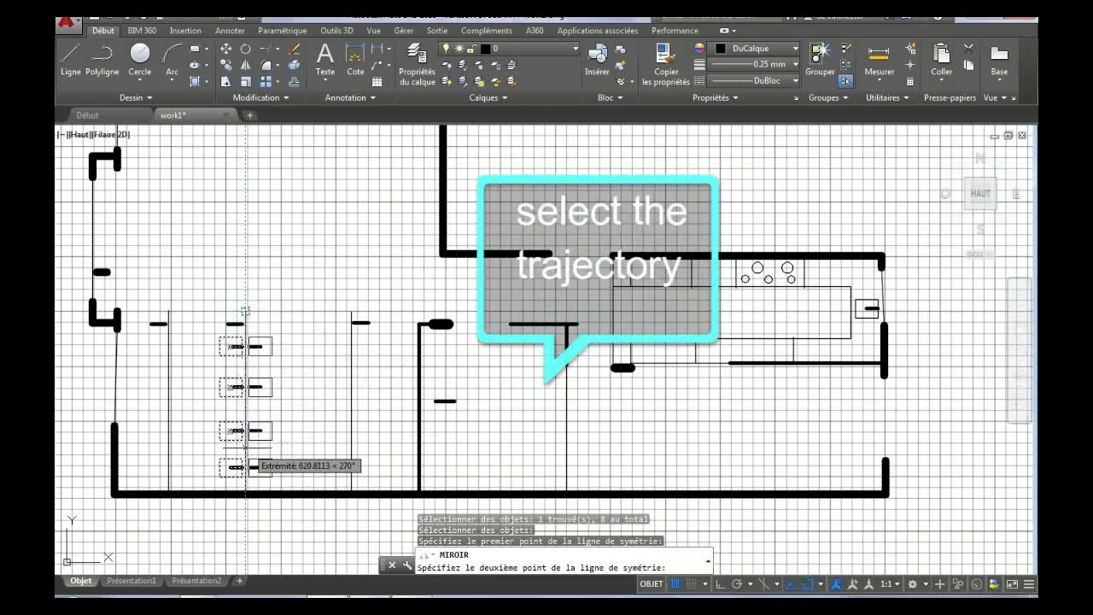
pyautogui.click(246, 494)
pyautogui.press('Return')
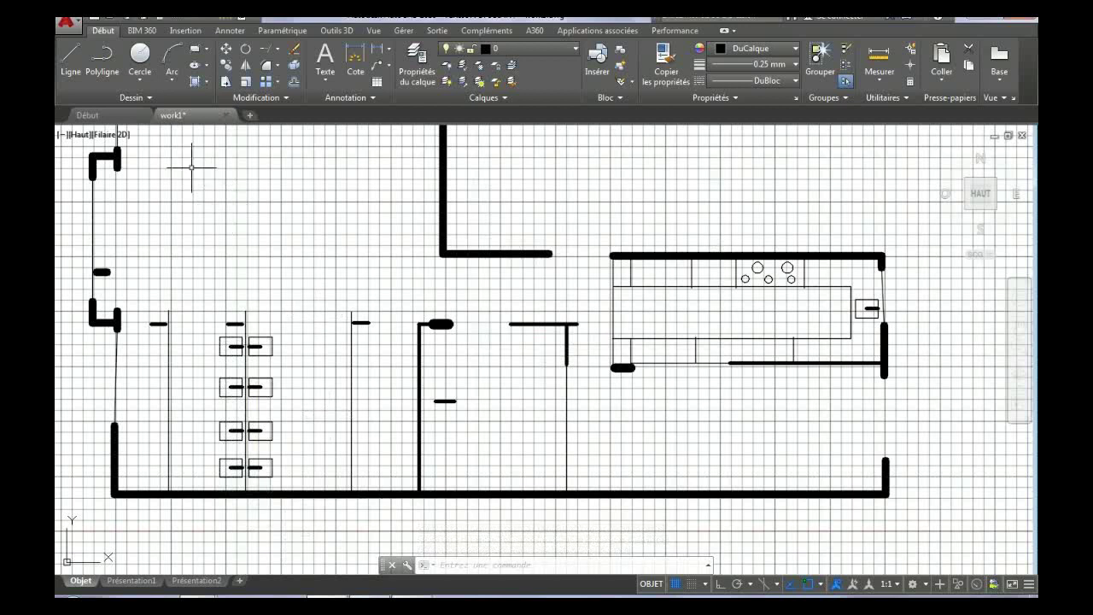
# Draw a small flat ellipse by axis and endpoint in the open area north of the southwest room
pyautogui.click(129, 19)
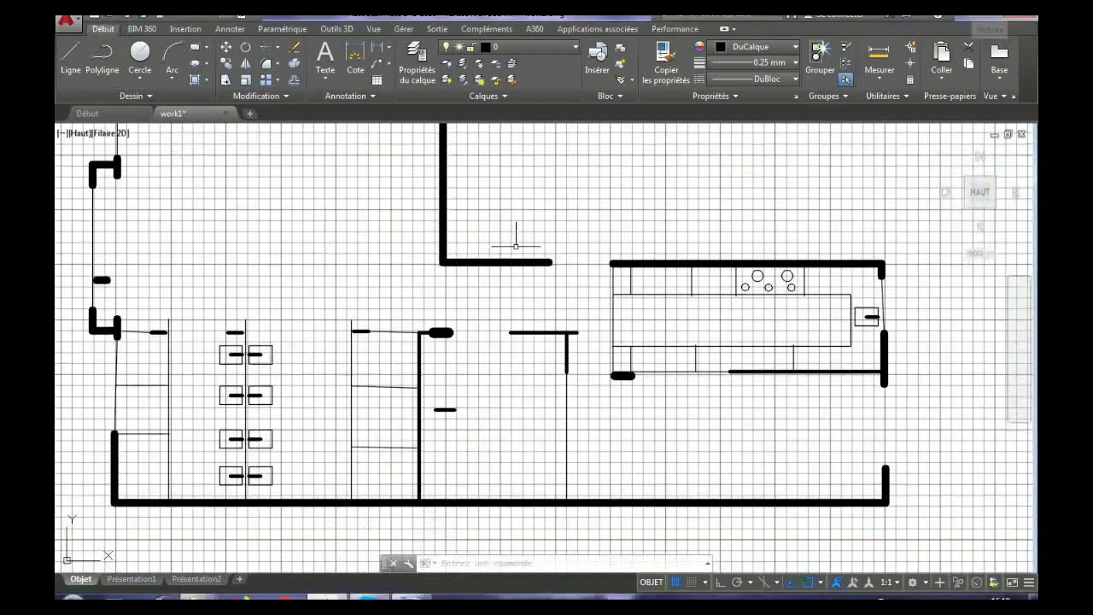
pyautogui.click(206, 65)
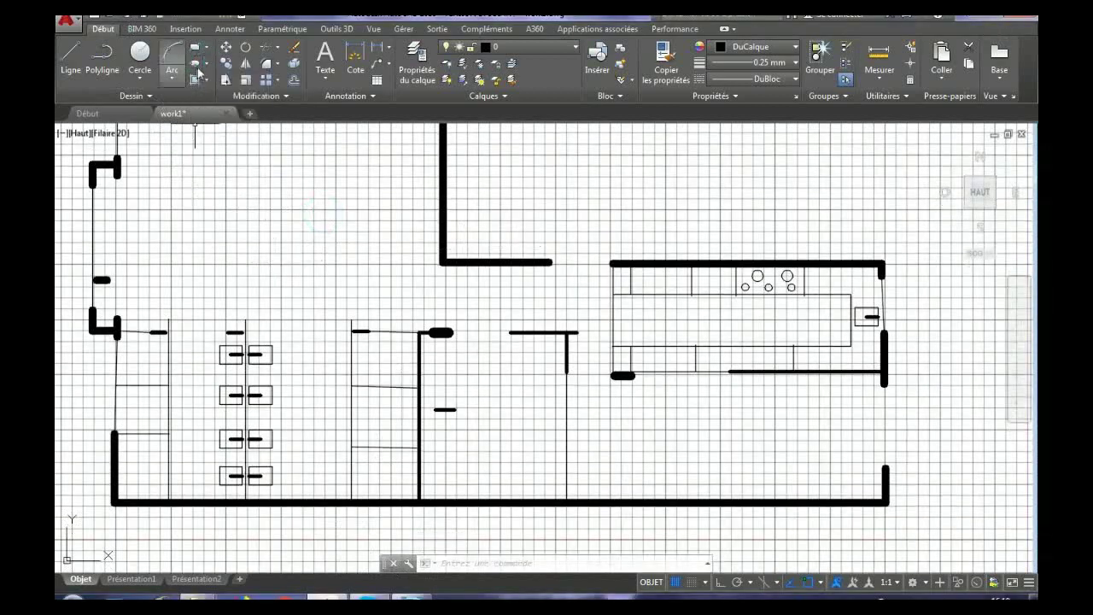
pyautogui.click(208, 66)
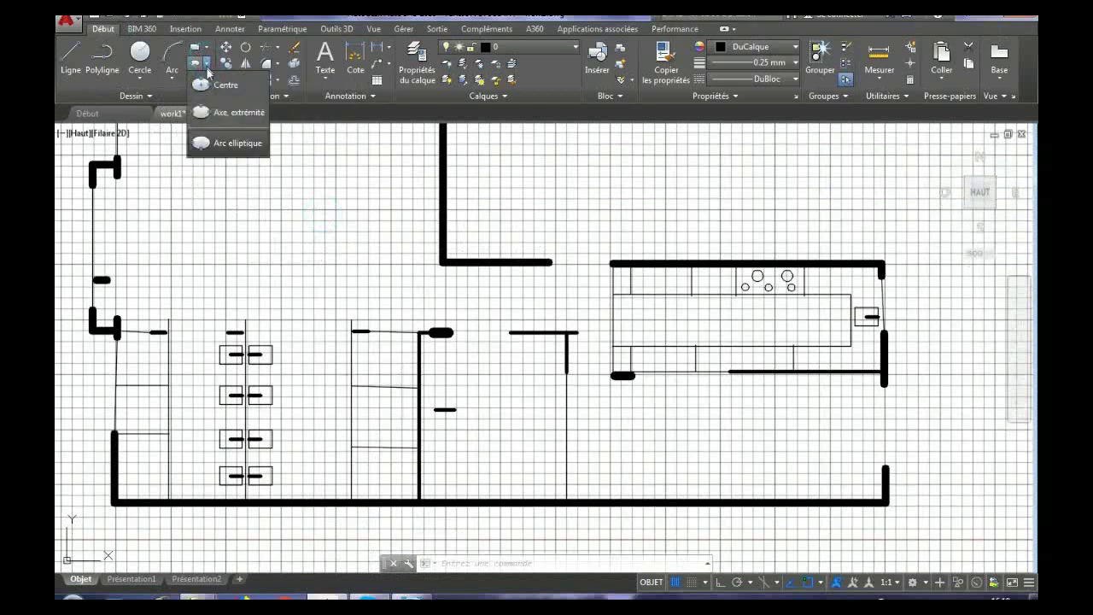
pyautogui.click(209, 116)
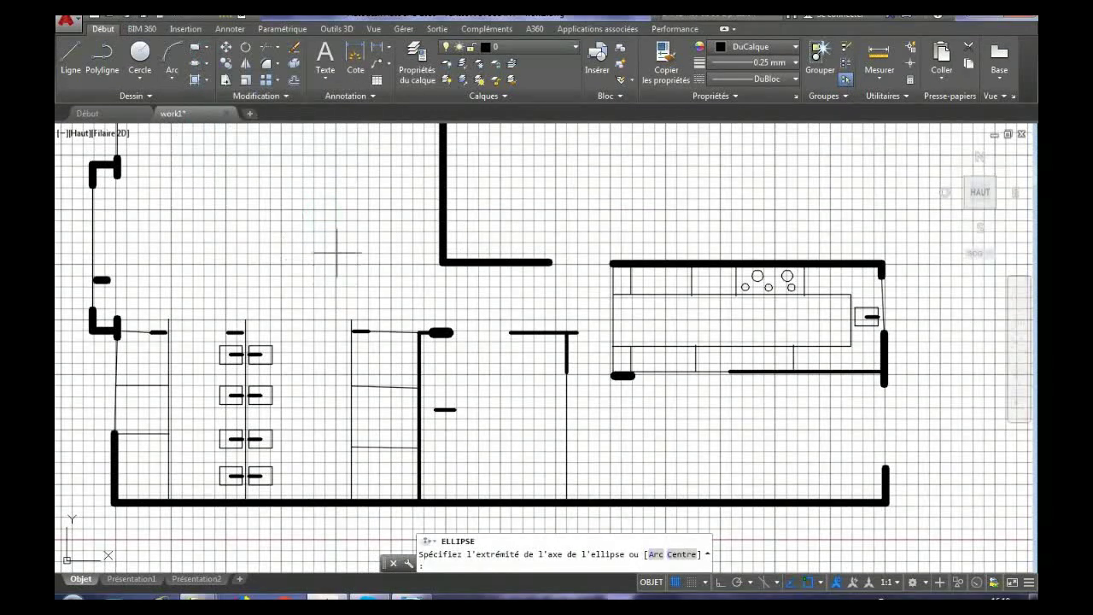
pyautogui.click(285, 206)
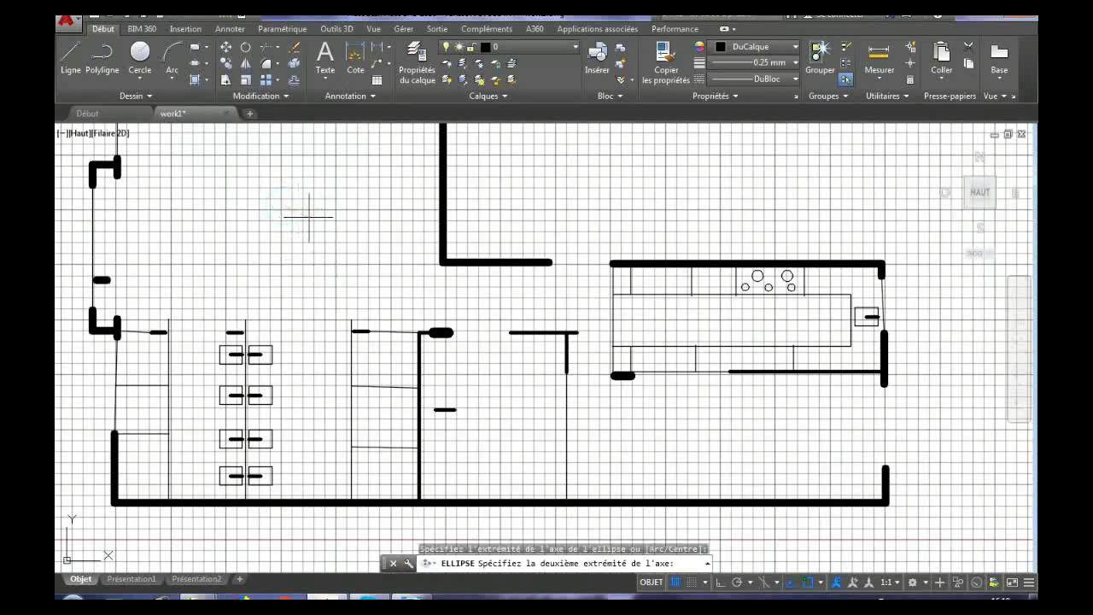
pyautogui.click(313, 208)
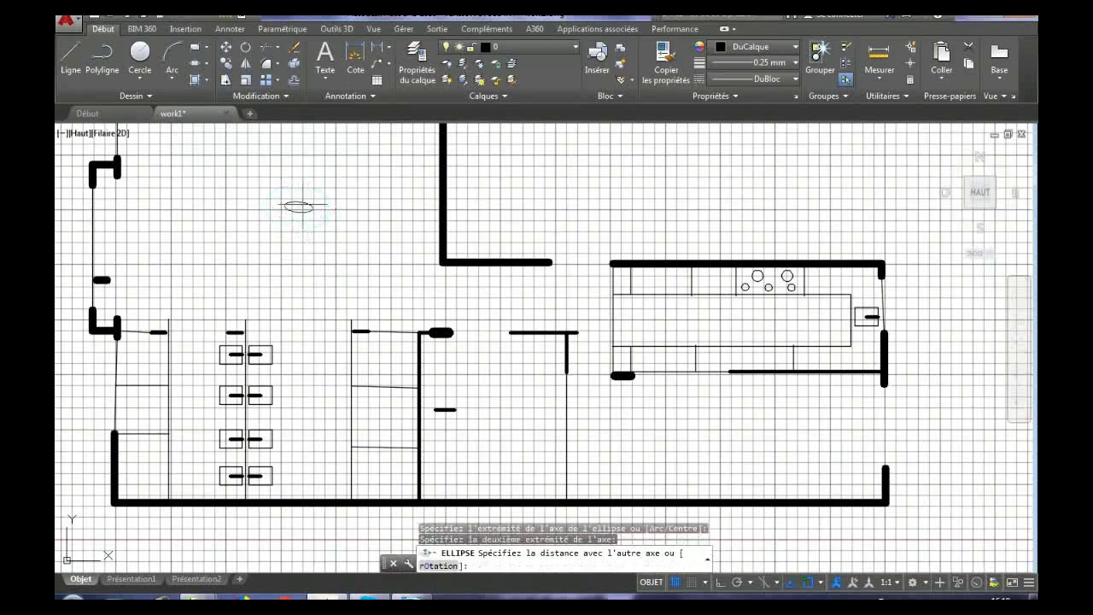
pyautogui.click(301, 205)
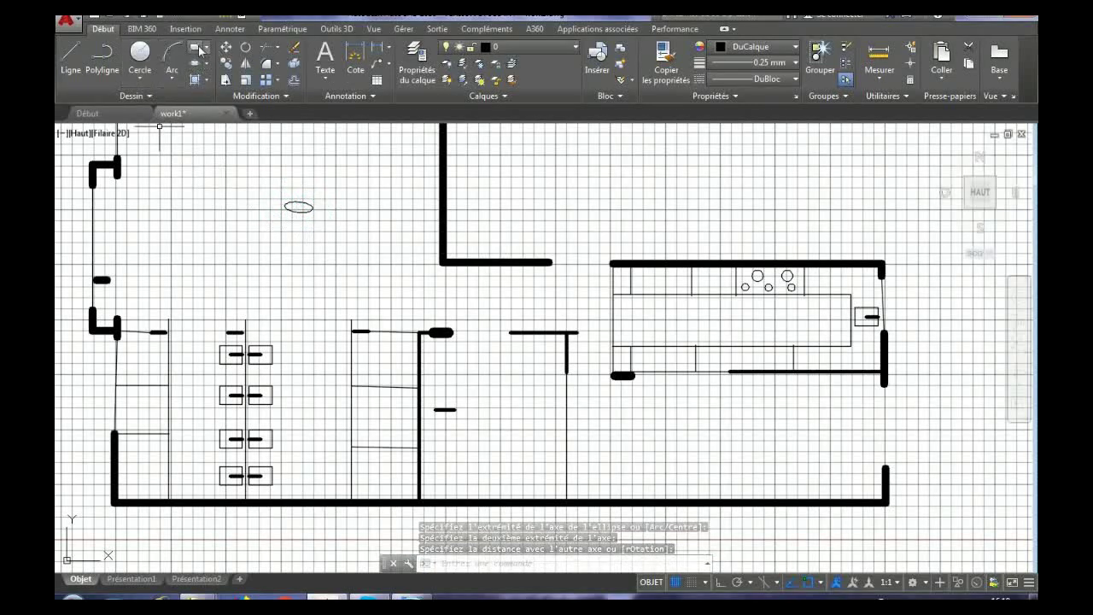
# Draw a thin rectangle around the ellipse and a flared tank outline against its east side to form a toilet
pyautogui.click(70, 58)
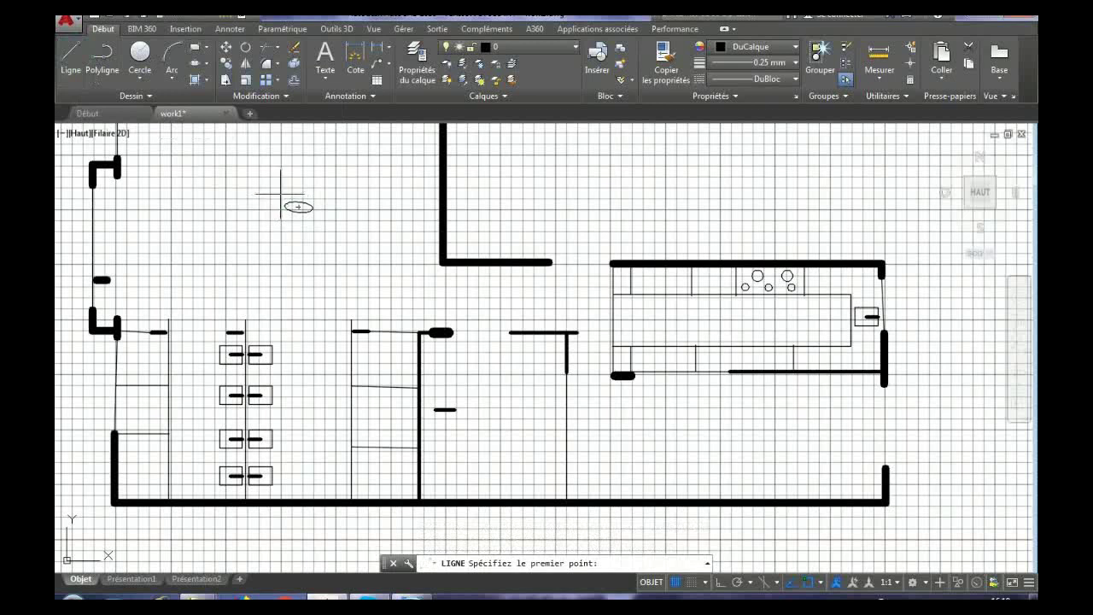
pyautogui.click(285, 205)
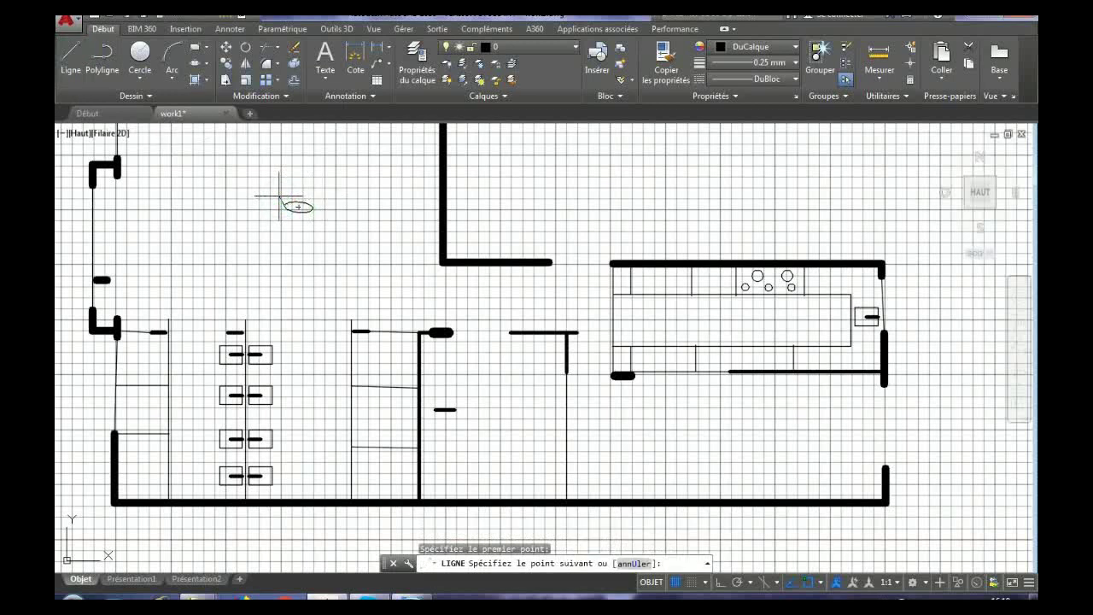
pyautogui.press('Escape')
pyautogui.click(256, 166)
pyautogui.press('Delete')
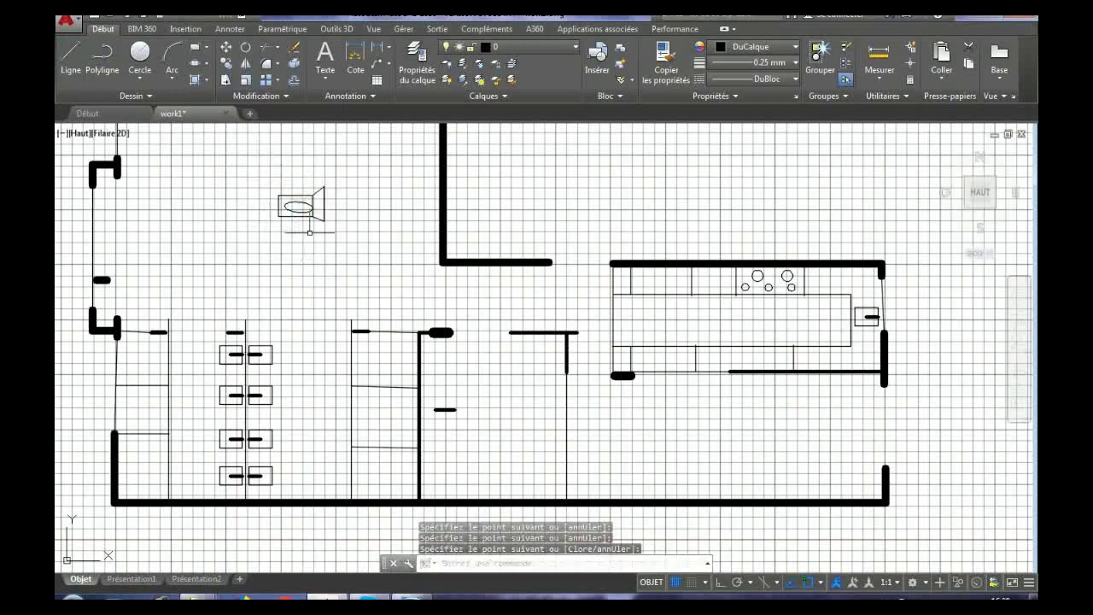
pyautogui.click(71, 60)
pyautogui.doubleClick(324, 234)
pyautogui.press('Escape')
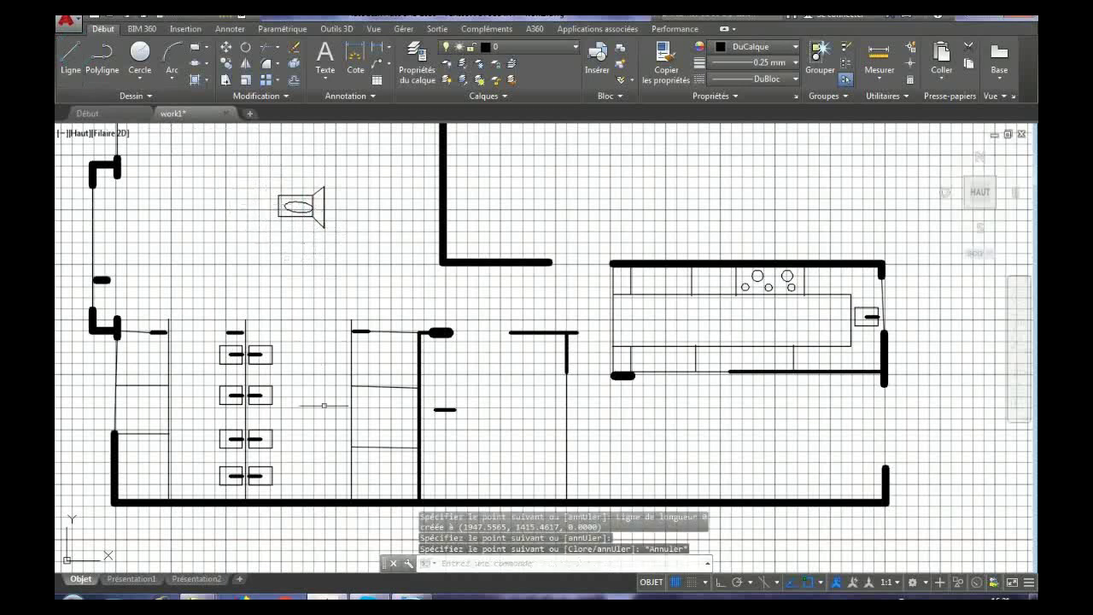
# Convert the southern slanted line of the toilet's tank into a polyline with PEDIT
pyautogui.click(482, 563)
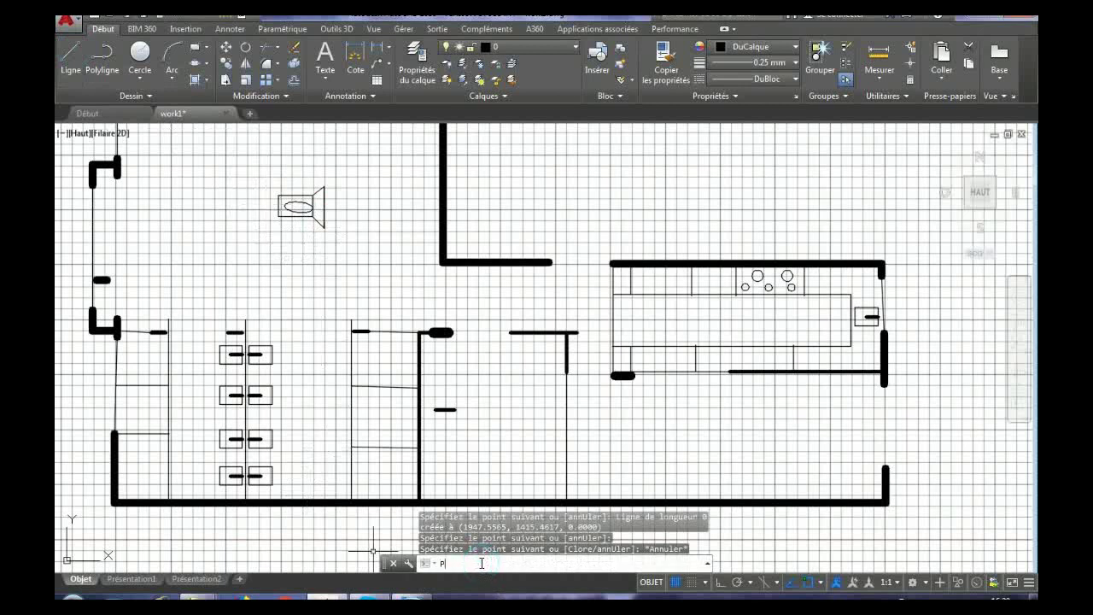
pyautogui.write('PEDT')
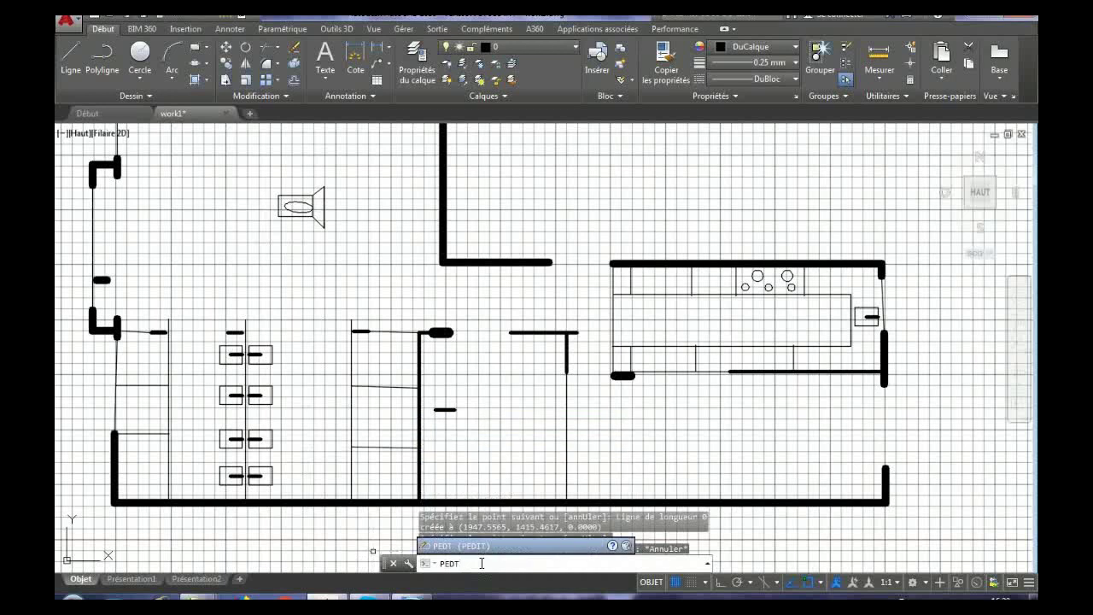
pyautogui.press('Return')
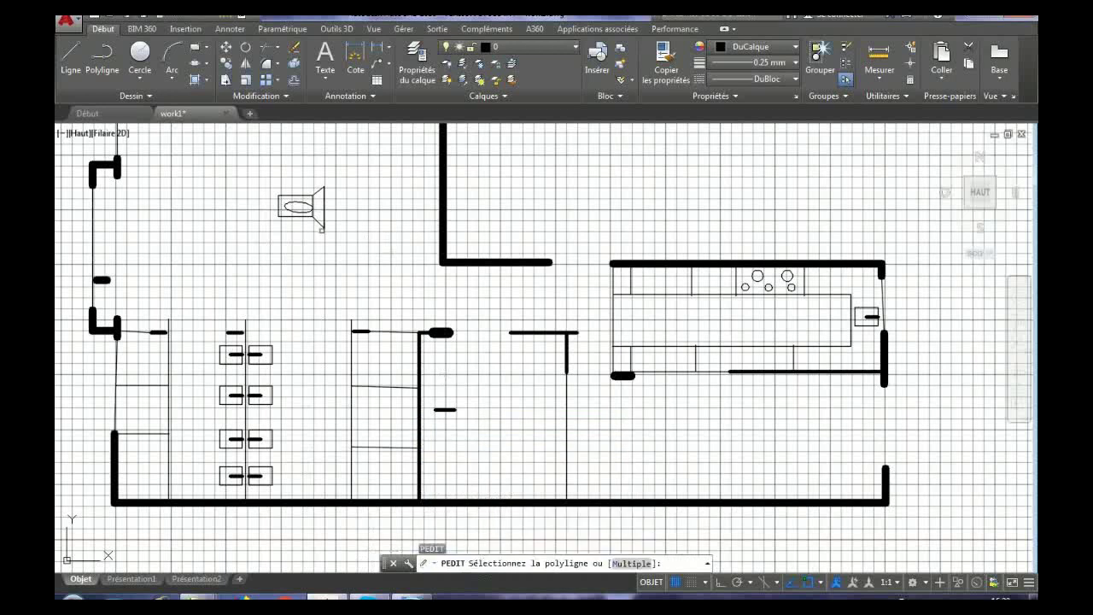
pyautogui.click(319, 224)
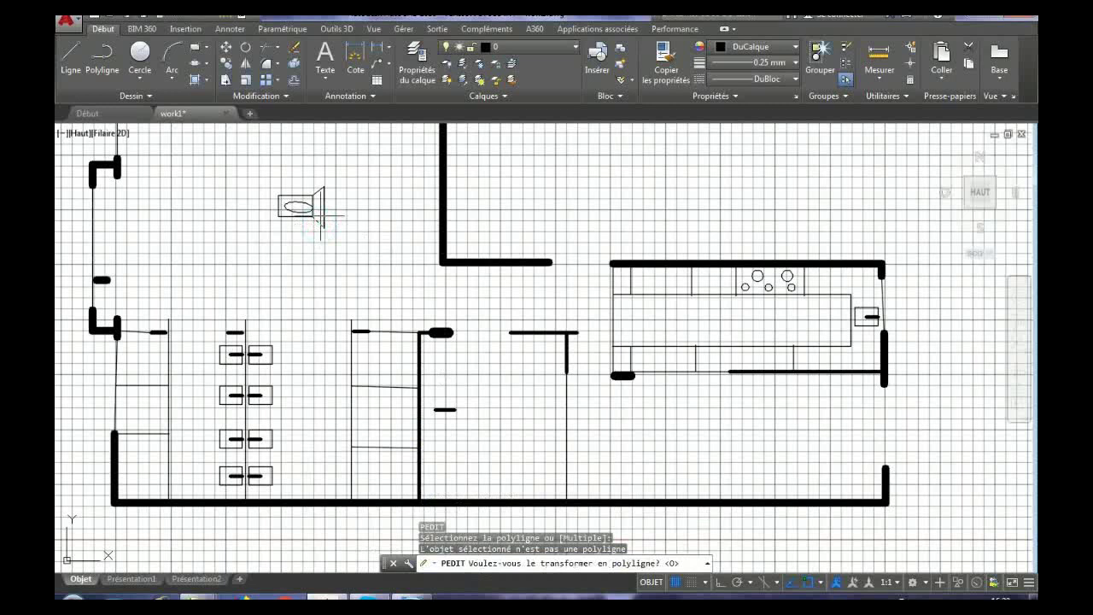
pyautogui.press('Return')
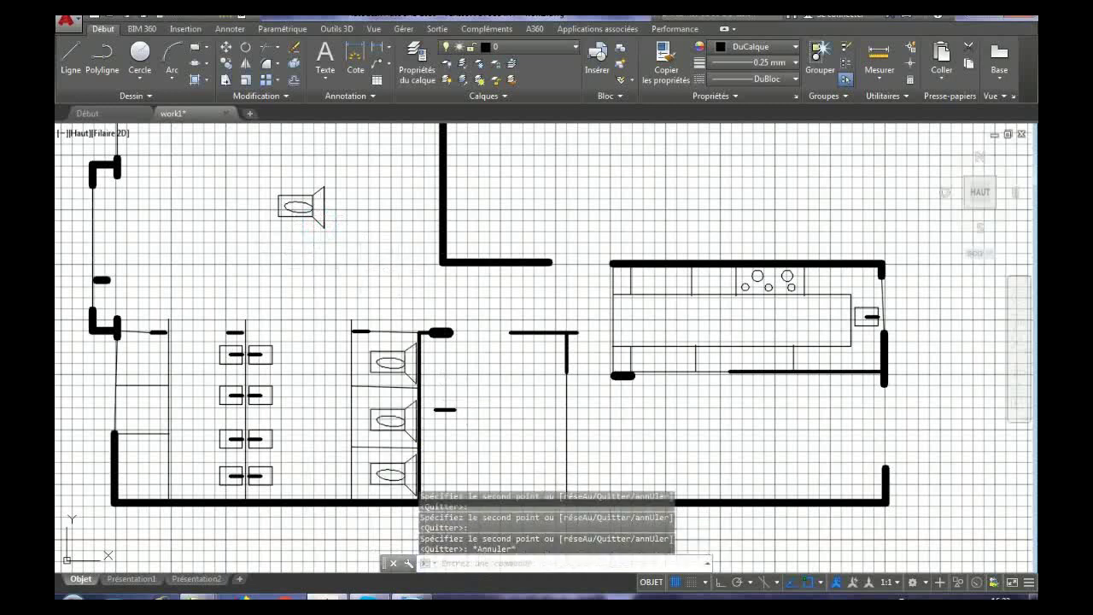
pyautogui.click(245, 65)
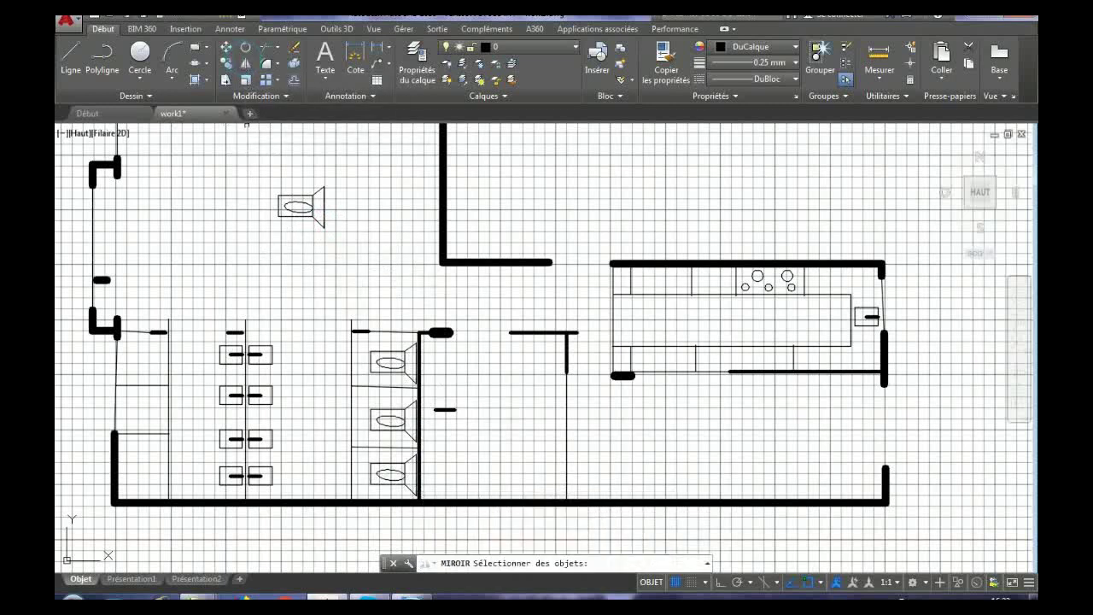
pyautogui.click(295, 203)
pyautogui.click(276, 178)
pyautogui.press('Escape')
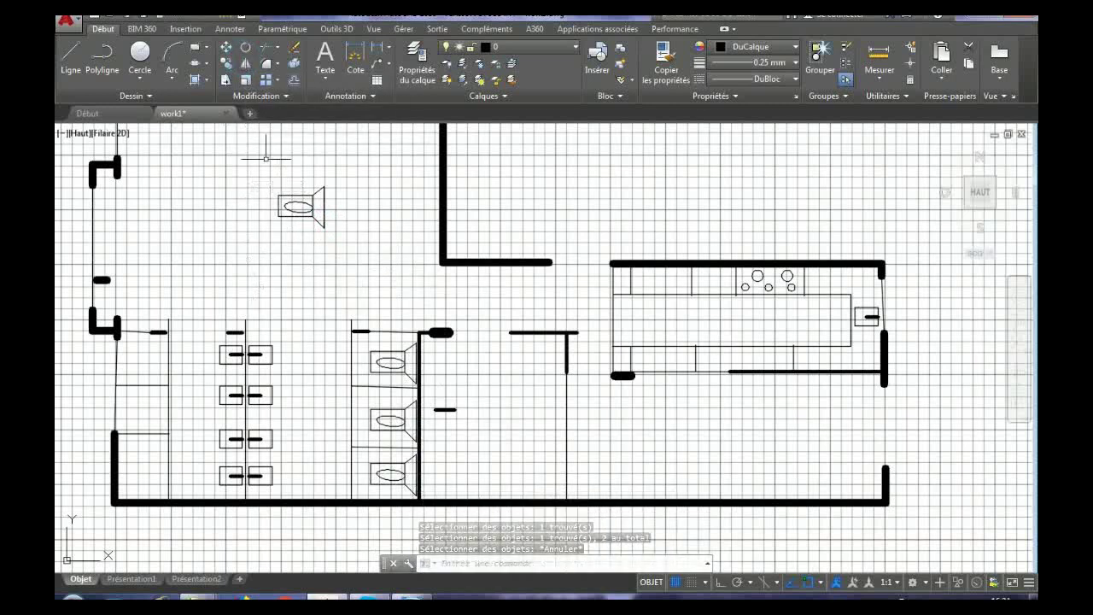
# Mirror the loose toilet north of the washroom across the washroom's middle thin vertical line, keeping the original
pyautogui.click(246, 65)
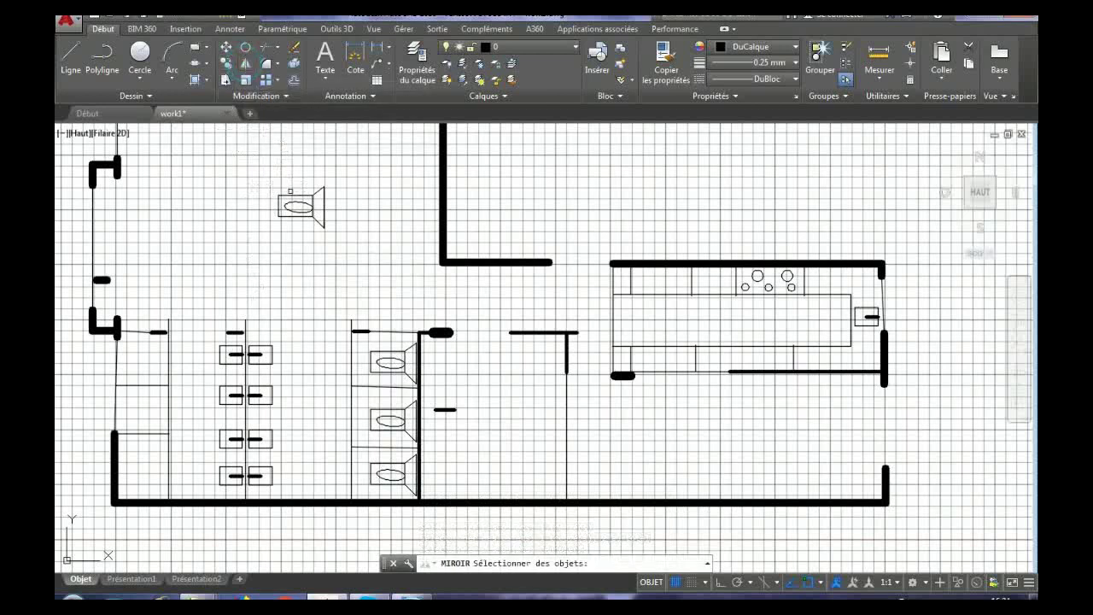
pyautogui.click(291, 196)
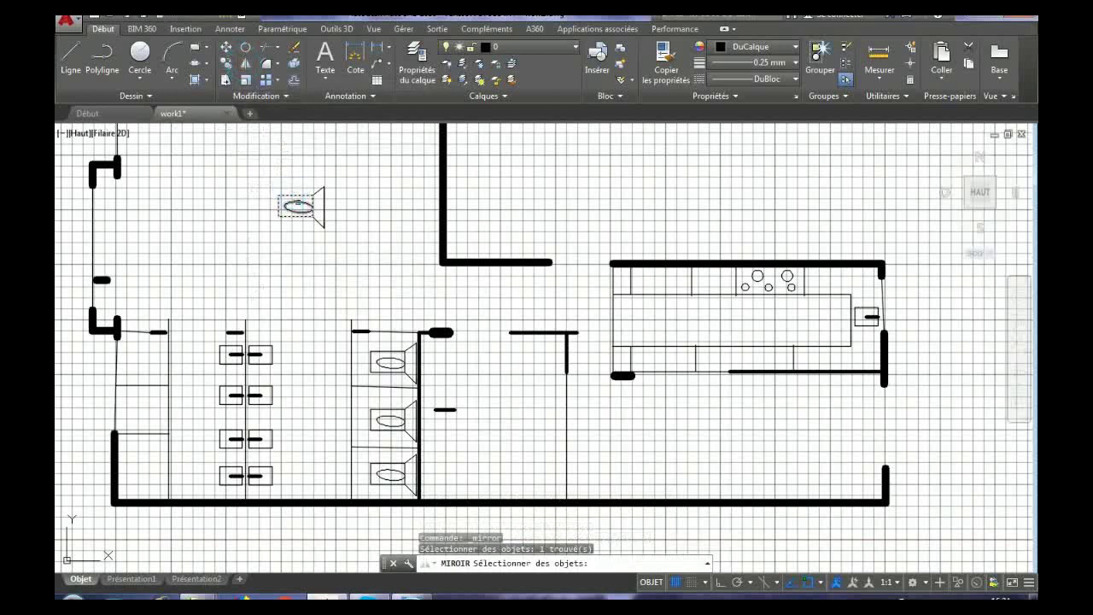
pyautogui.click(316, 197)
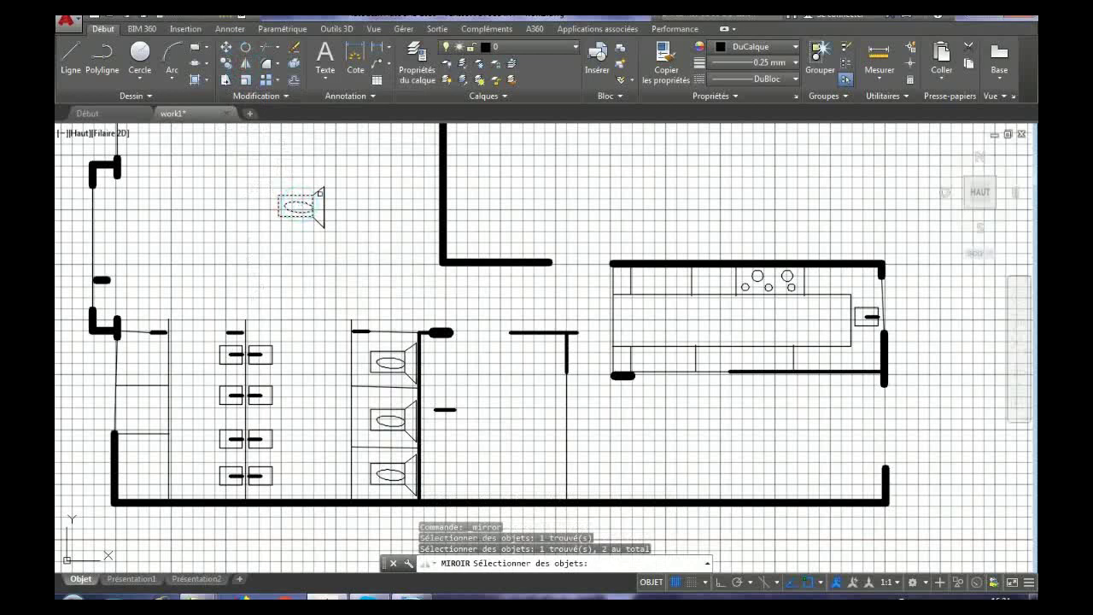
pyautogui.click(320, 189)
pyautogui.press('Return')
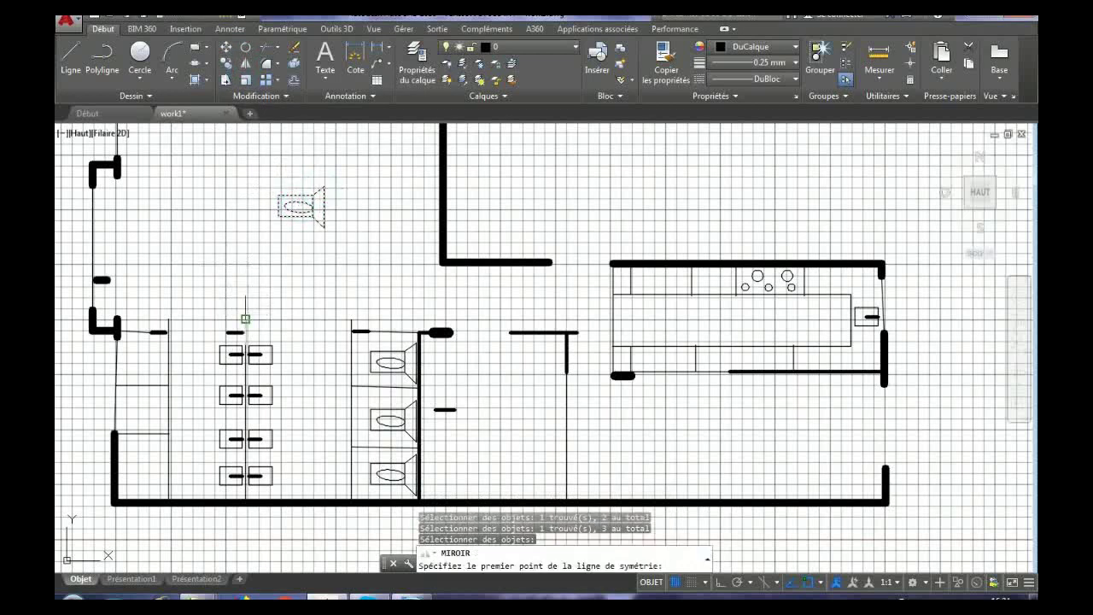
pyautogui.click(245, 319)
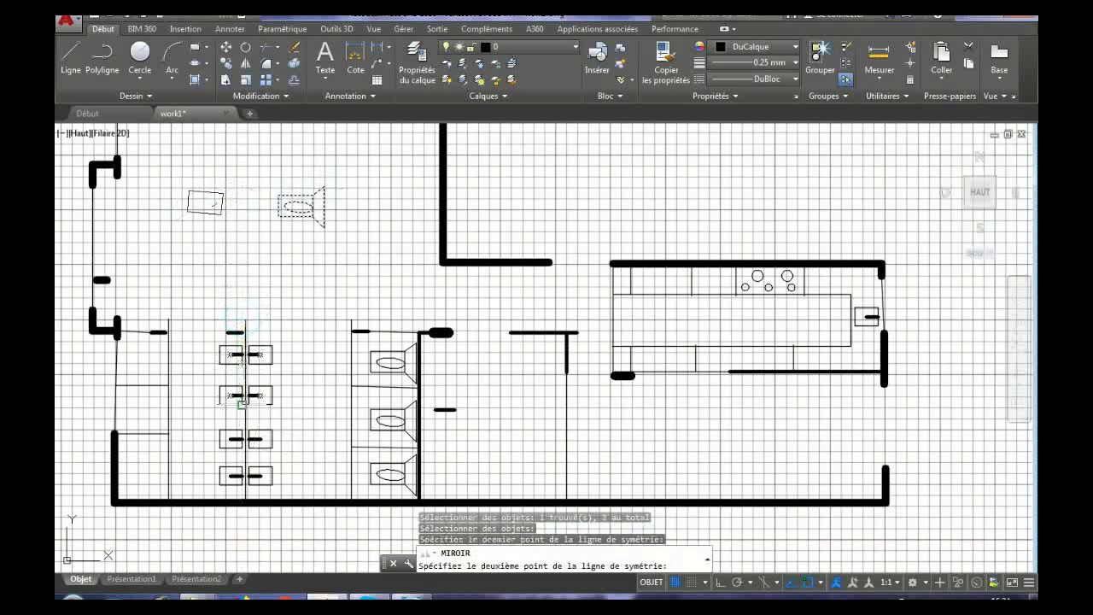
pyautogui.click(246, 502)
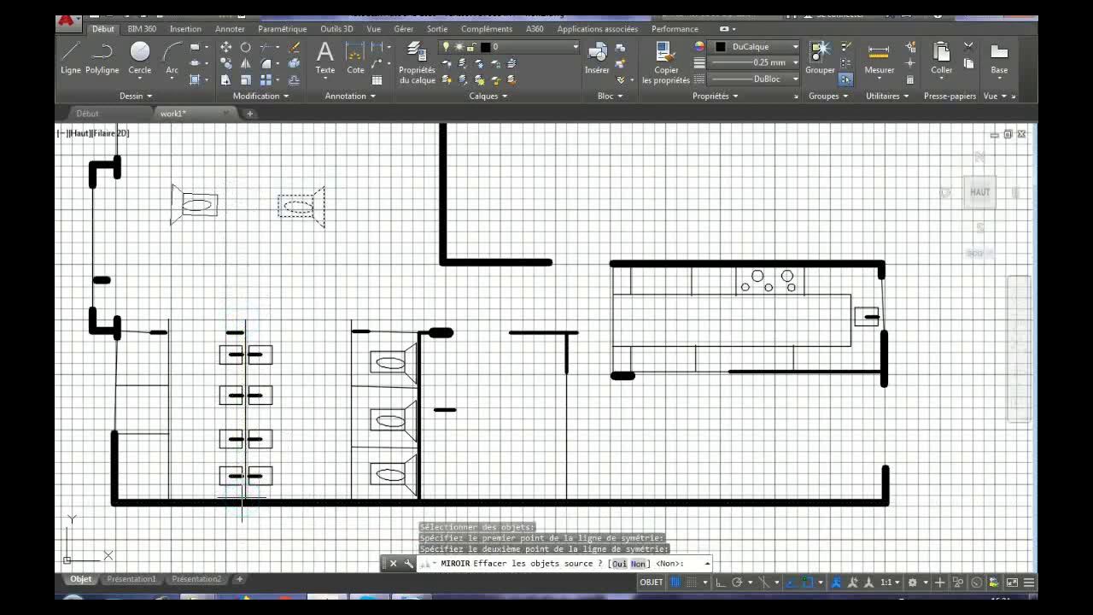
pyautogui.click(242, 498)
pyautogui.press('Return')
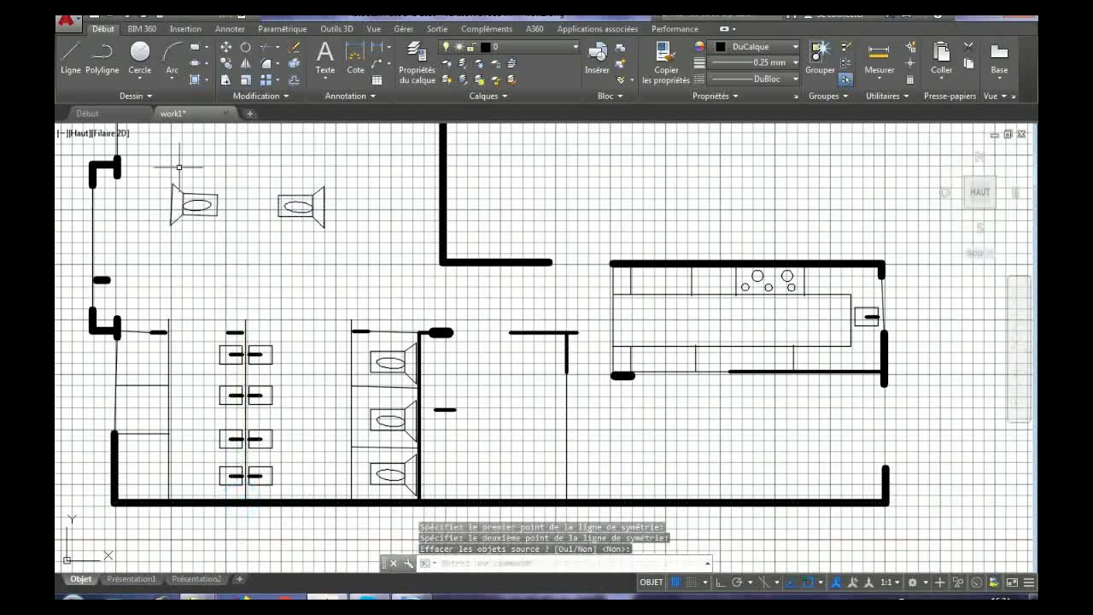
# Copy the mirrored toilet by its ellipse's centre into the northern and middle stalls along the washroom's west wall
pyautogui.click(228, 63)
pyautogui.moveTo(218, 222)
pyautogui.mouseDown()
pyautogui.moveTo(172, 218)
pyautogui.moveTo(200, 159)
pyautogui.moveTo(227, 171)
pyautogui.moveTo(209, 206)
pyautogui.mouseUp()
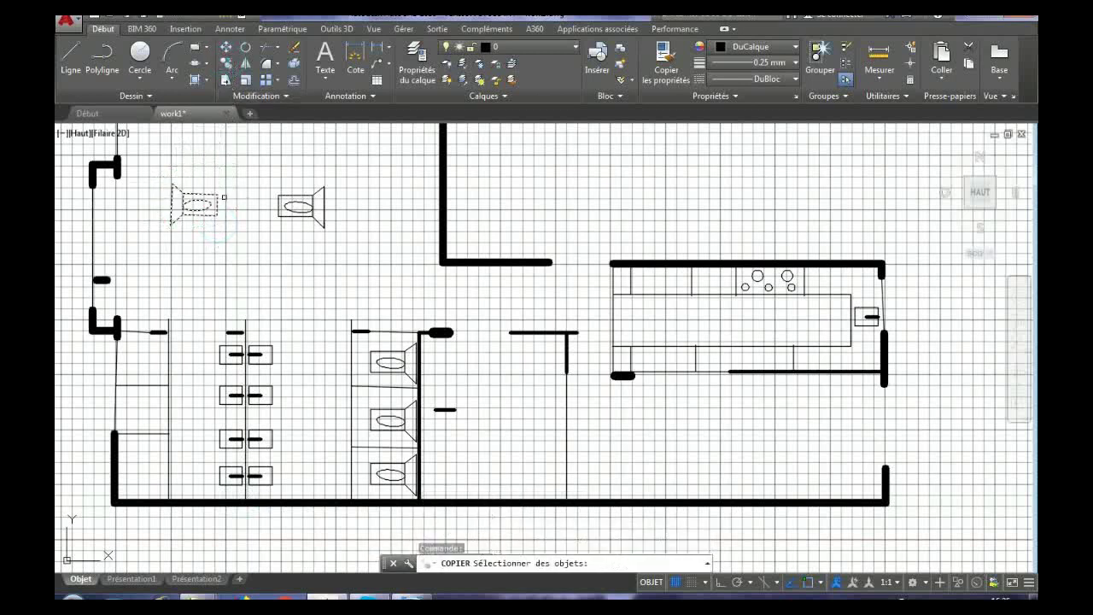
pyautogui.press('Return')
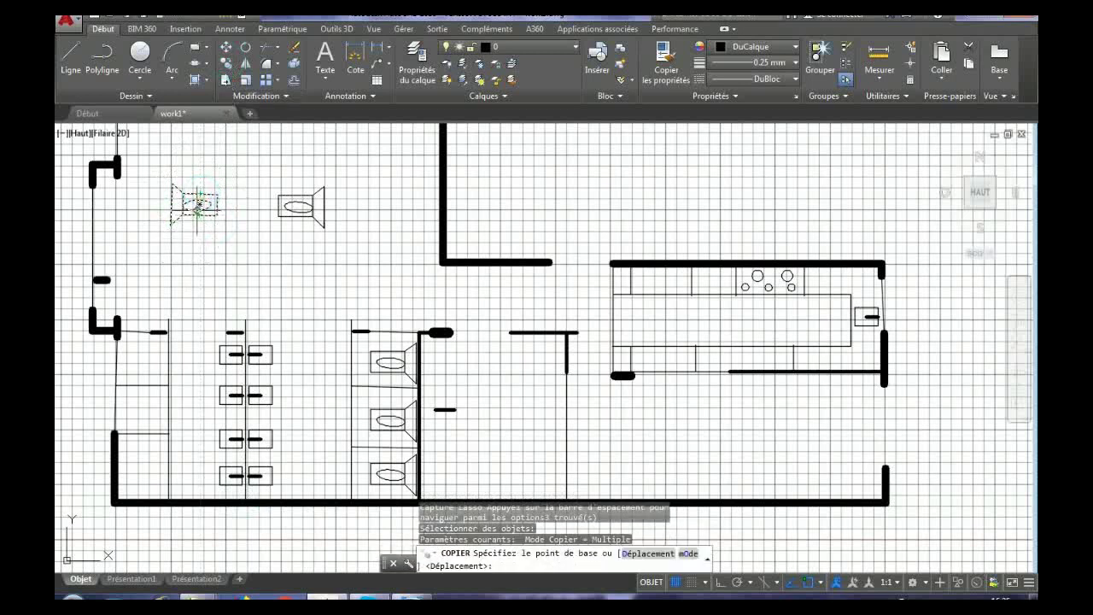
pyautogui.click(198, 205)
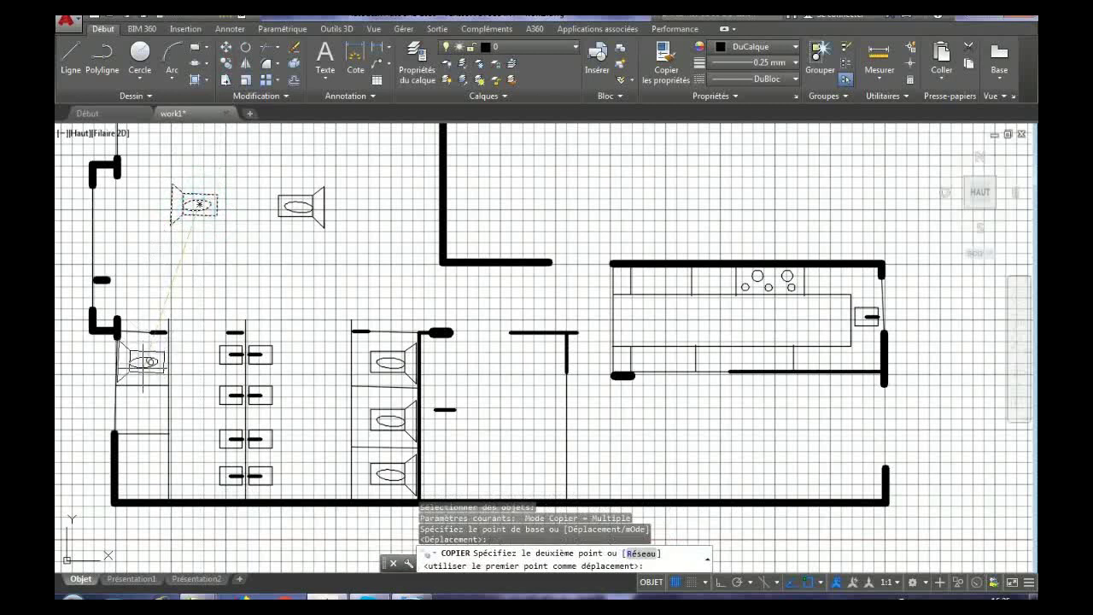
pyautogui.click(147, 363)
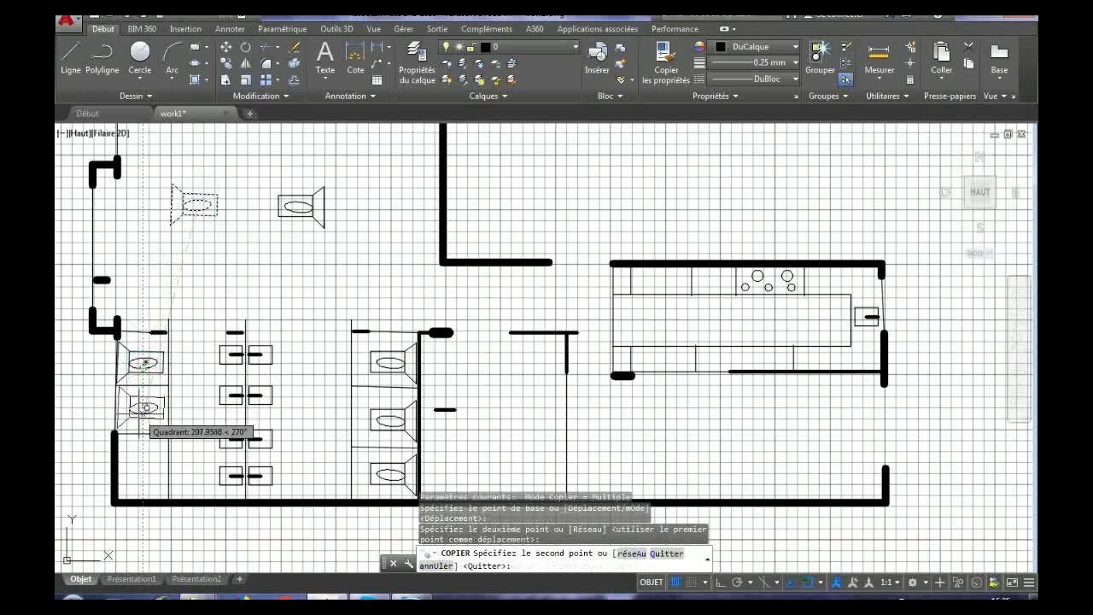
pyautogui.click(140, 414)
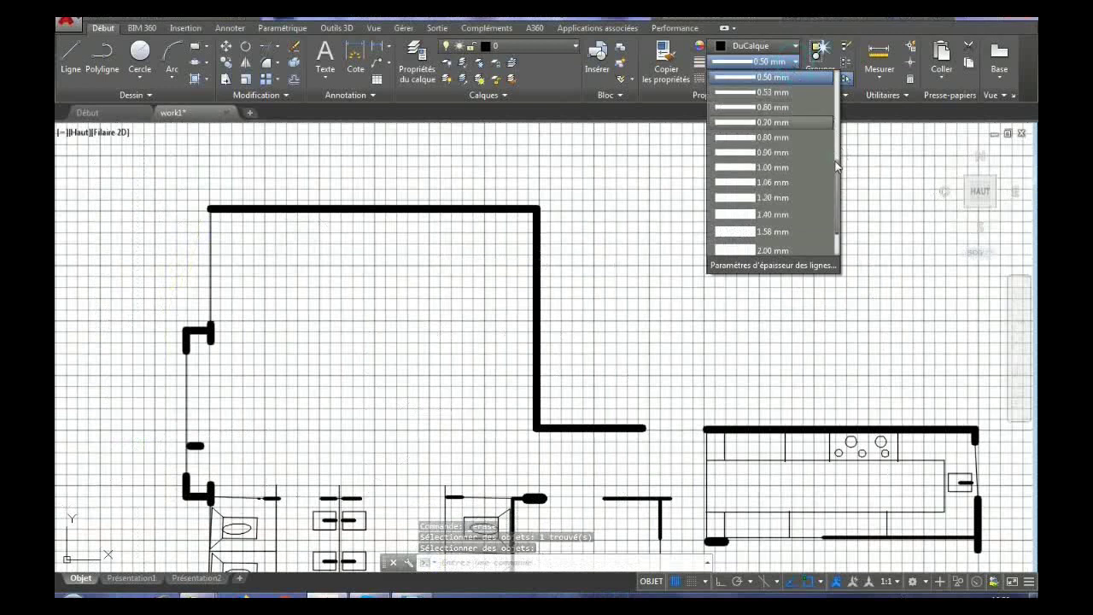
# Set the lineweight to 0.25 mm and draw a small rectangle near the northwest corner of the large room
pyautogui.scroll(4, 837, 165)
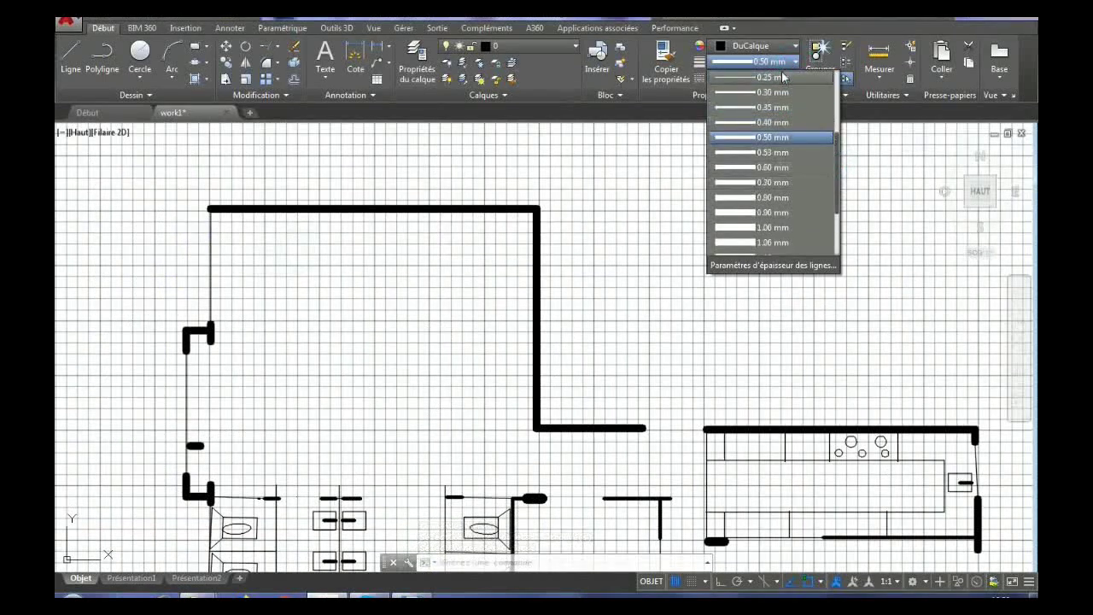
pyautogui.click(783, 78)
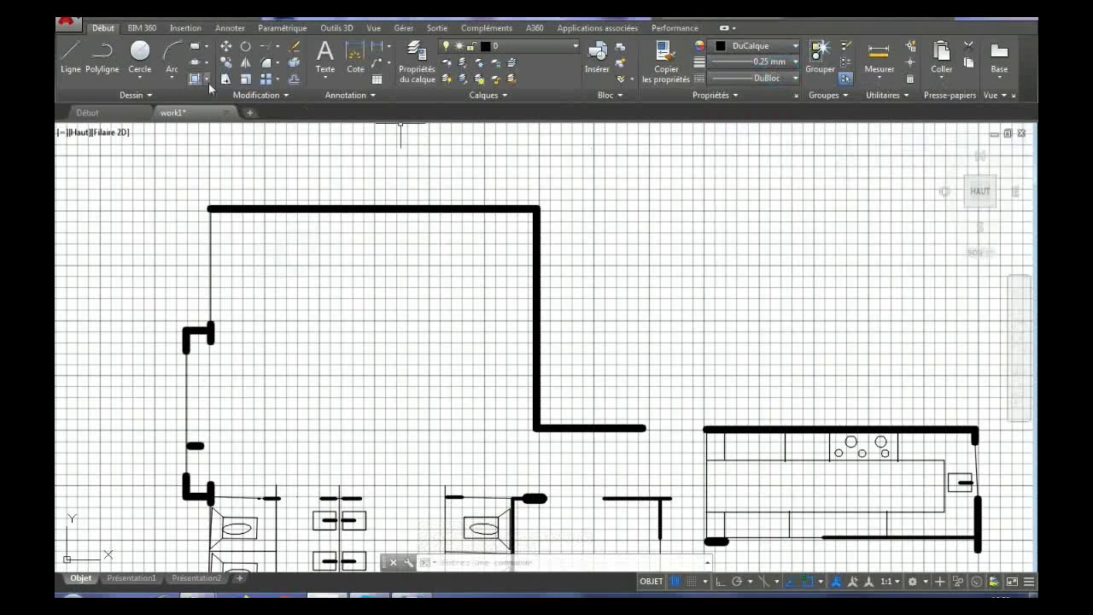
pyautogui.click(195, 48)
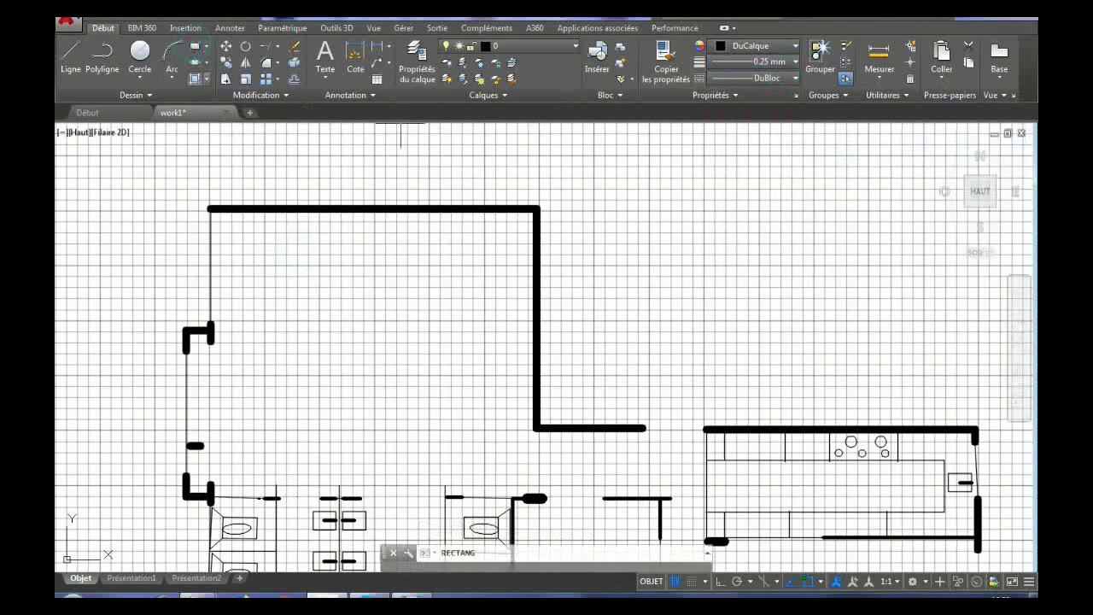
pyautogui.click(271, 257)
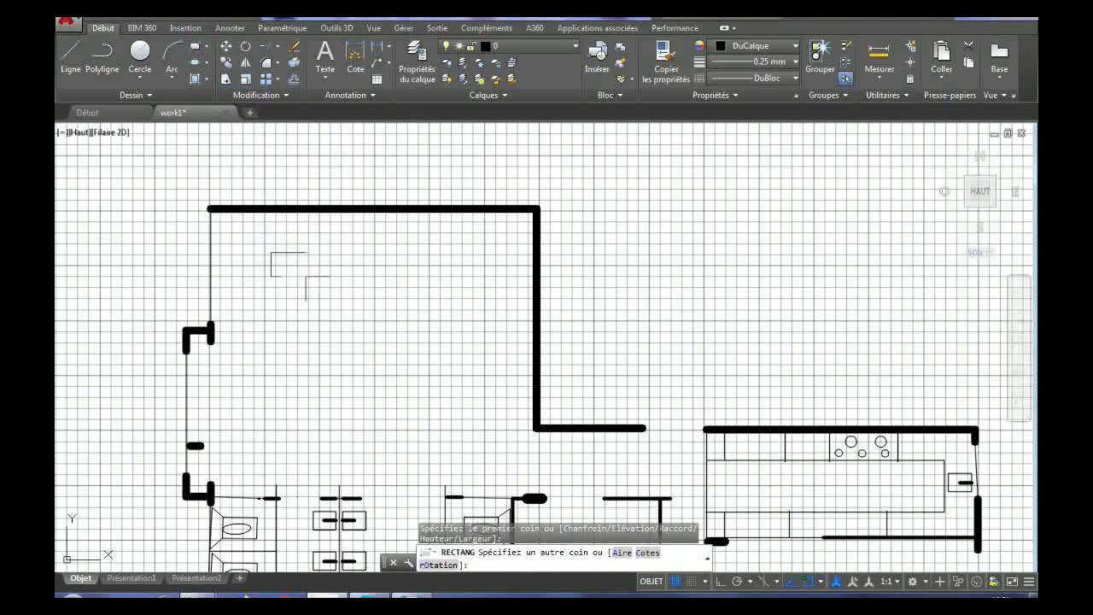
pyautogui.click(306, 276)
pyautogui.press('Return')
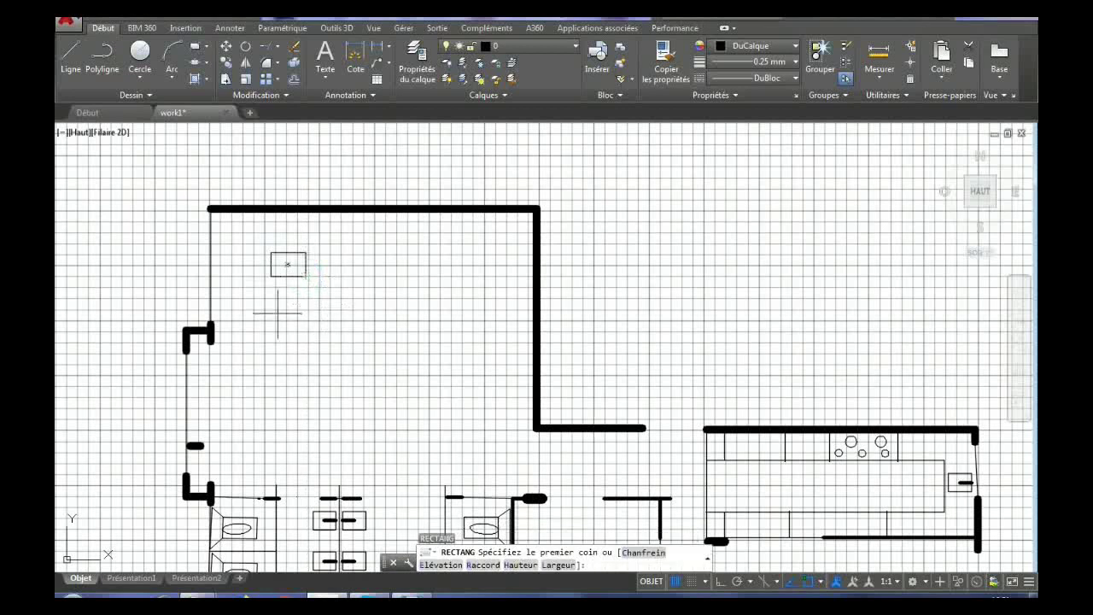
pyautogui.press('Escape')
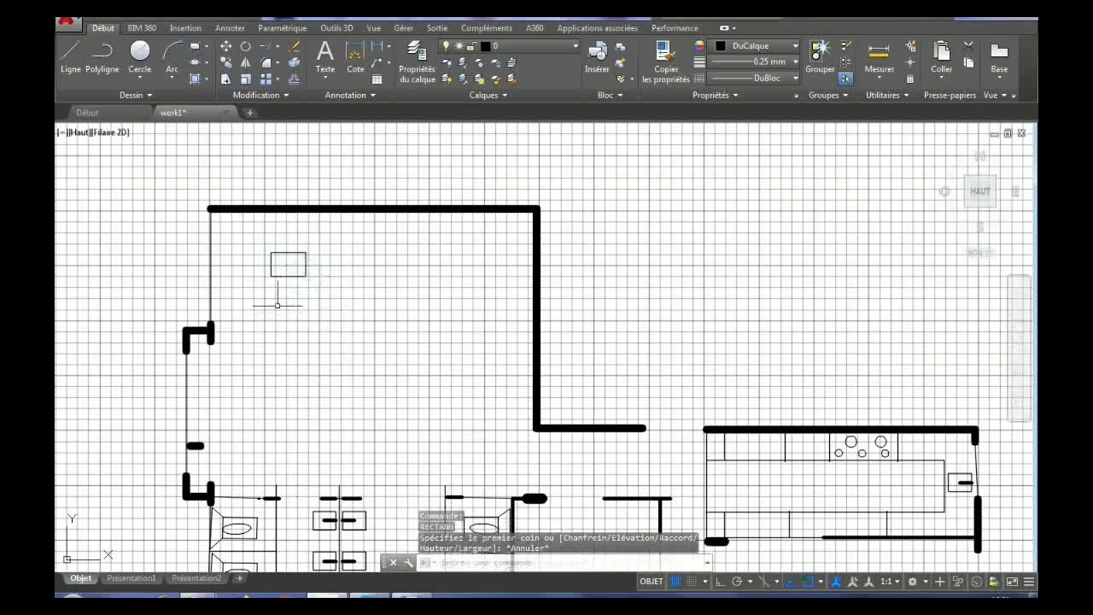
# Try to fillet the northwest corner of the small rectangle between its west and north sides
pyautogui.click(277, 65)
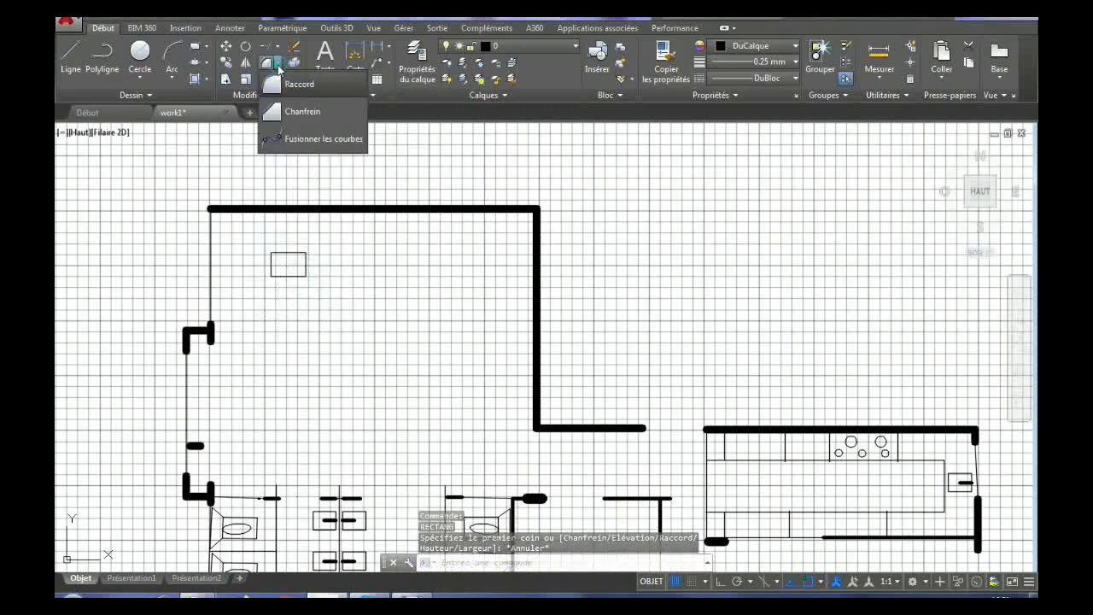
pyautogui.click(280, 83)
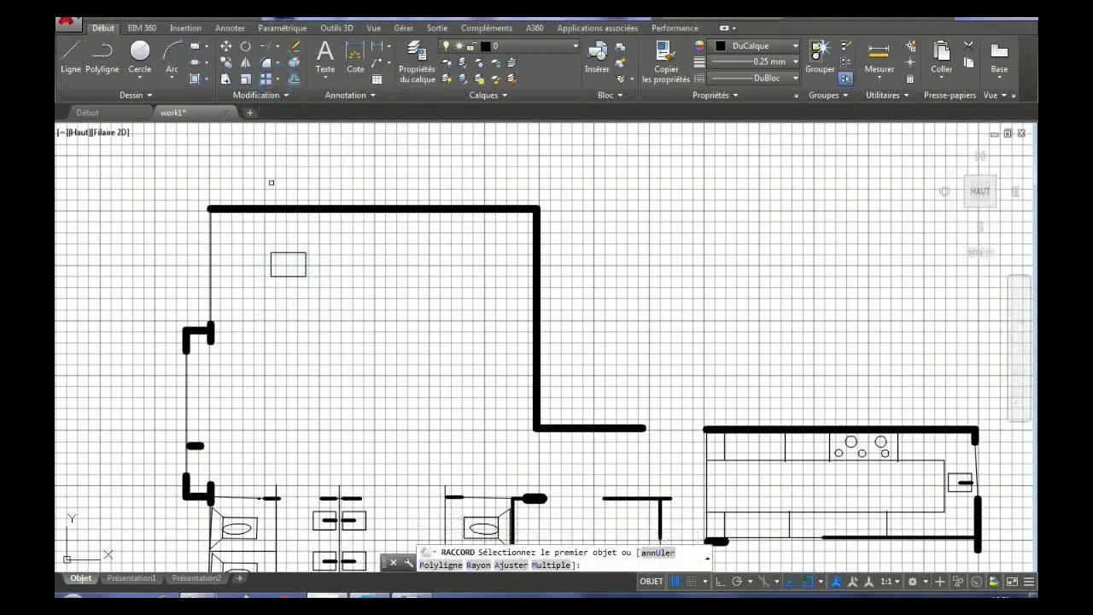
pyautogui.click(271, 262)
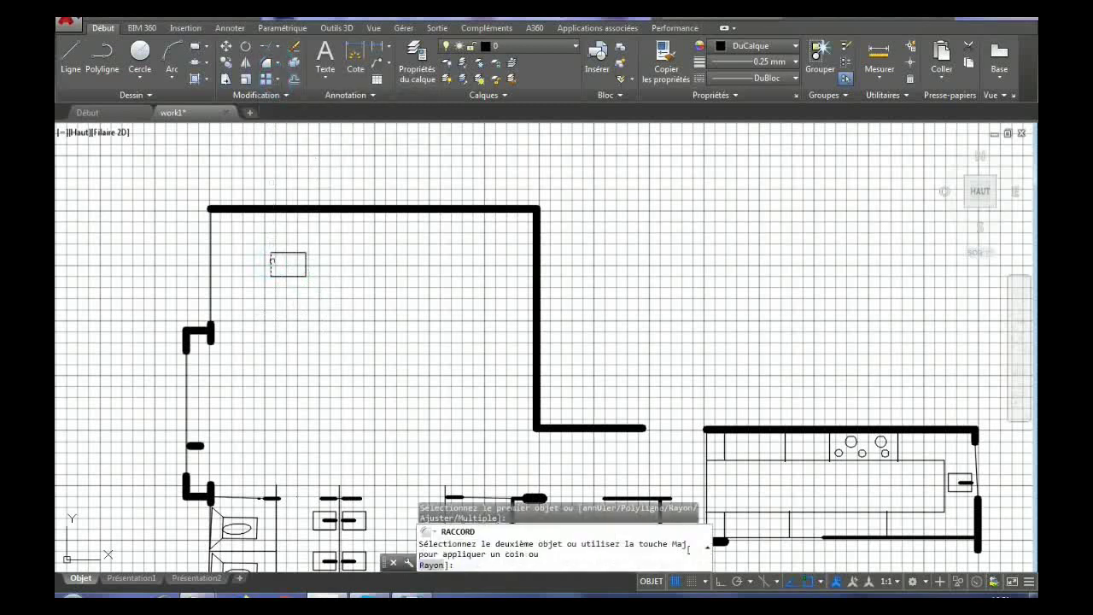
pyautogui.click(281, 253)
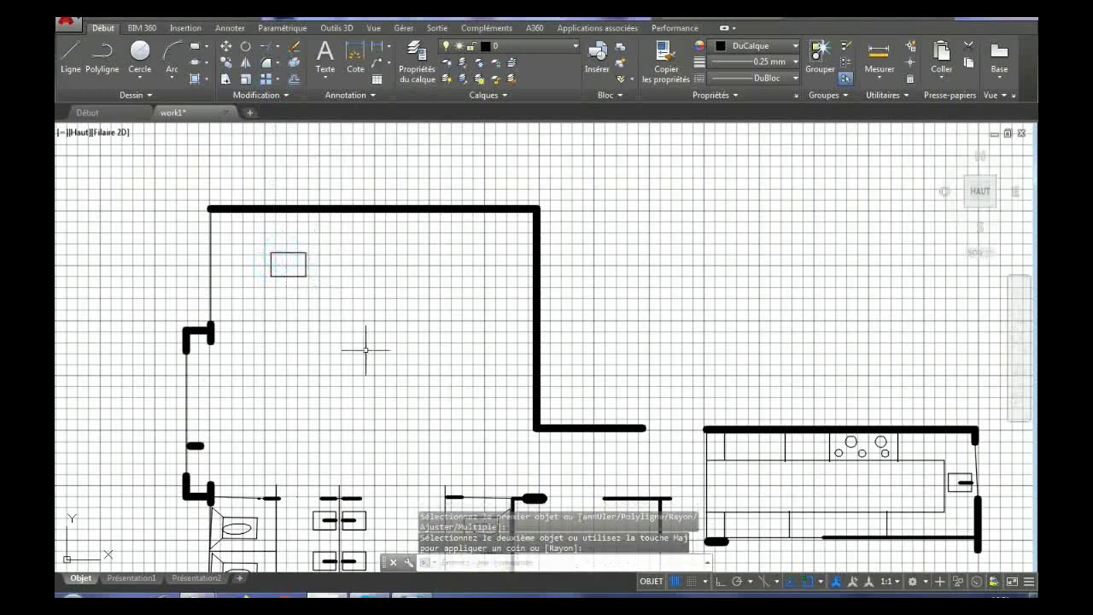
# Fillet all corners of the small rectangle at once with the Polyline option and a radius of 10
pyautogui.click(279, 64)
pyautogui.click(295, 84)
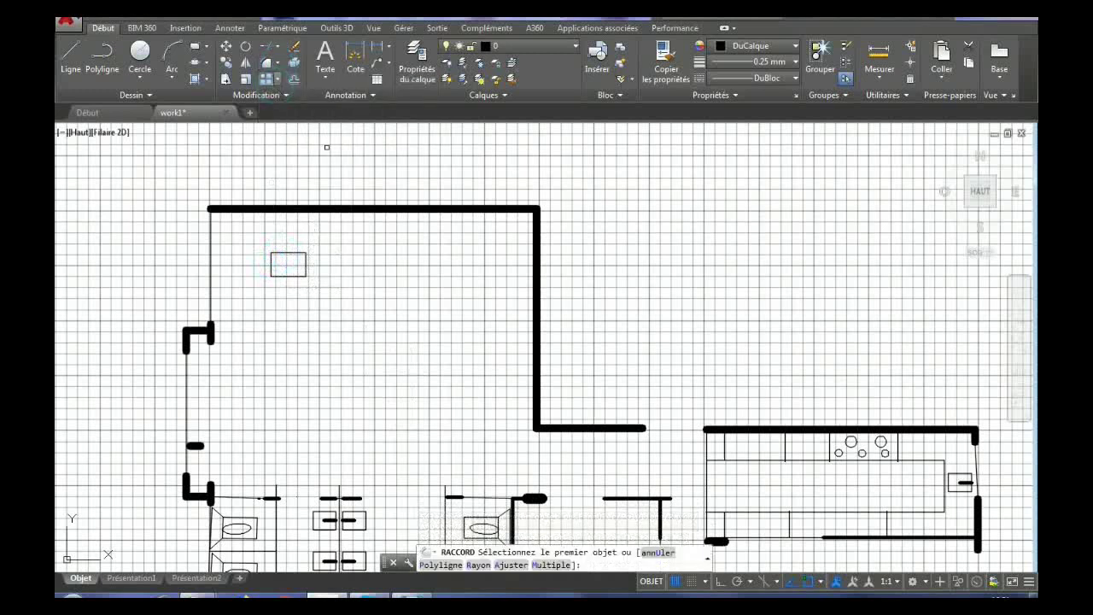
pyautogui.click(481, 564)
pyautogui.write('10')
pyautogui.press('Return')
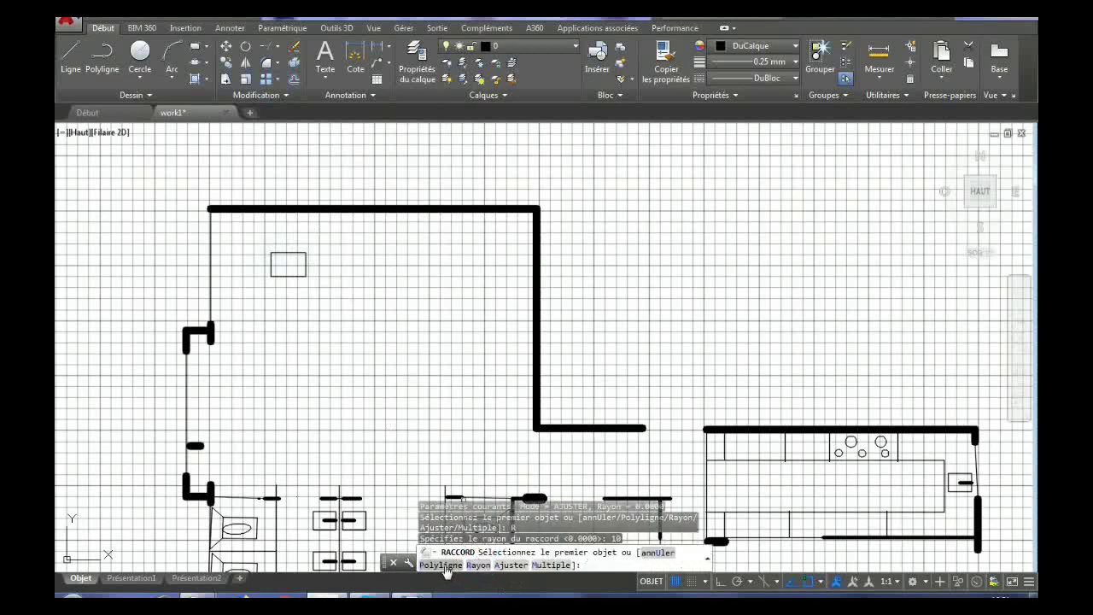
pyautogui.click(453, 566)
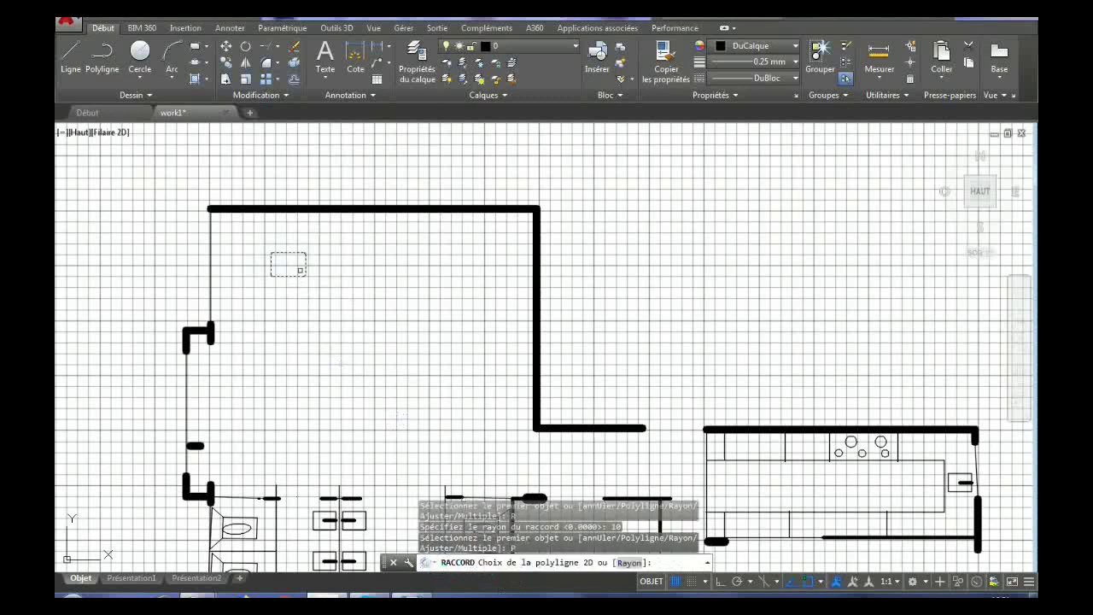
pyautogui.click(300, 272)
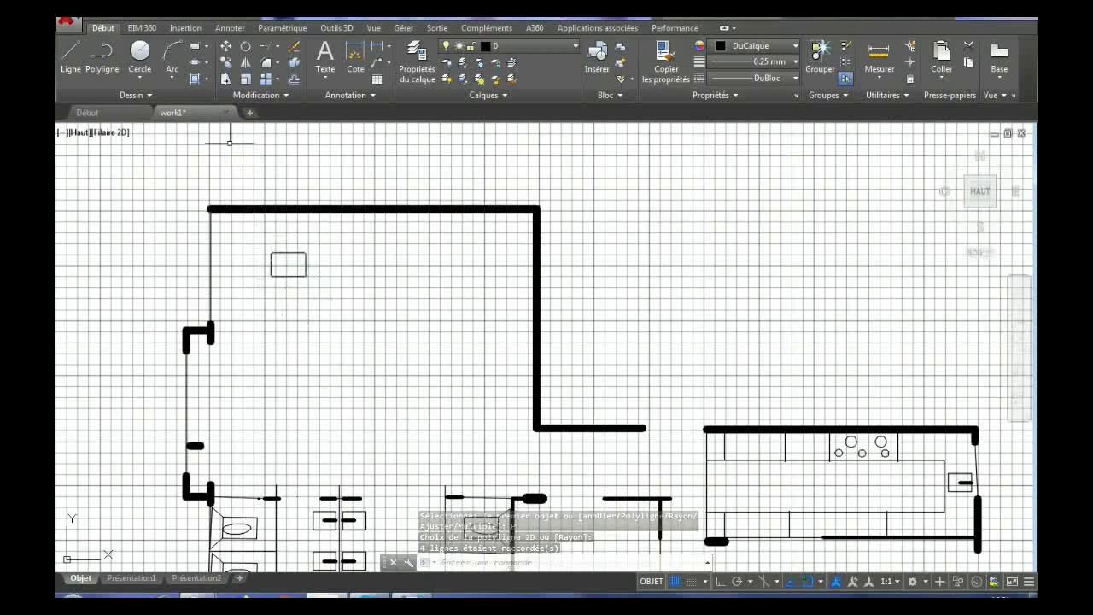
pyautogui.hotkey('ctrl', 'z')
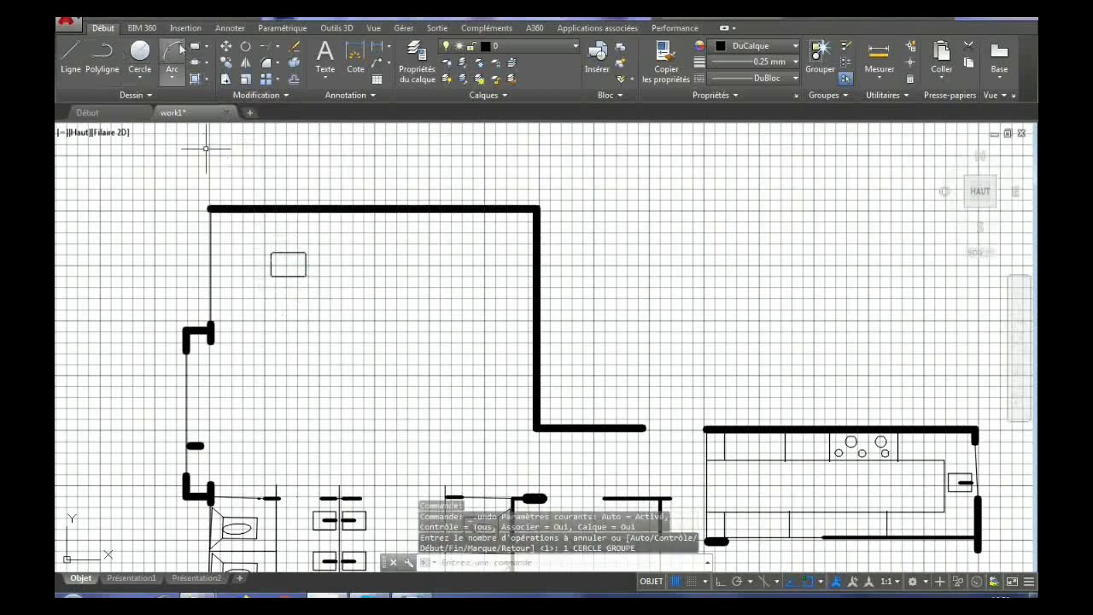
# Draw a thin rectangle along the rounded rectangle's north side and stretch its south edge northward to leave a narrow gap
pyautogui.click(194, 47)
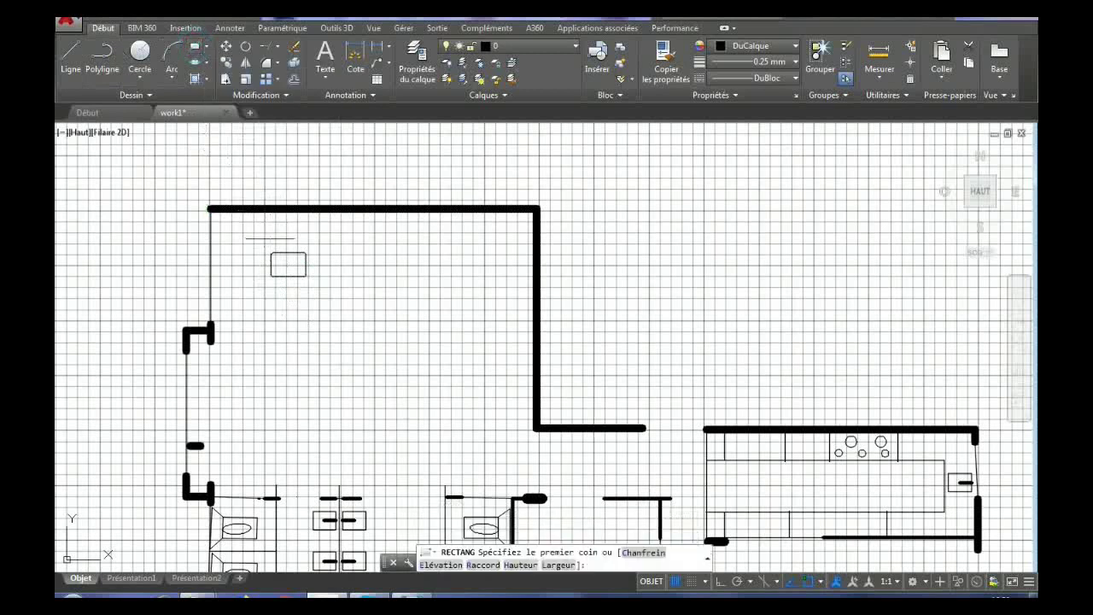
pyautogui.click(271, 240)
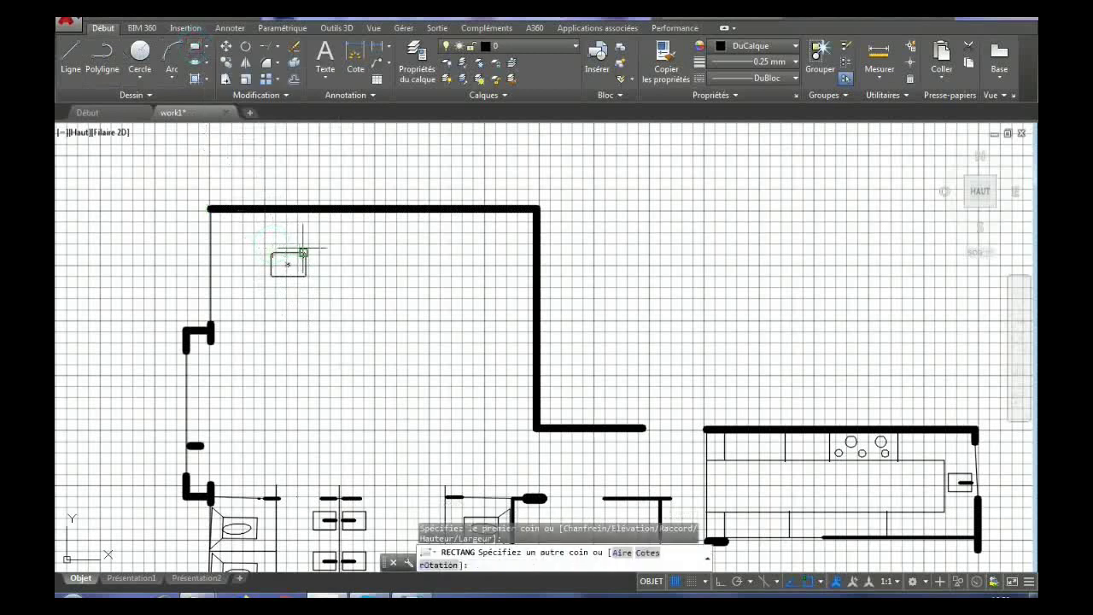
pyautogui.click(304, 252)
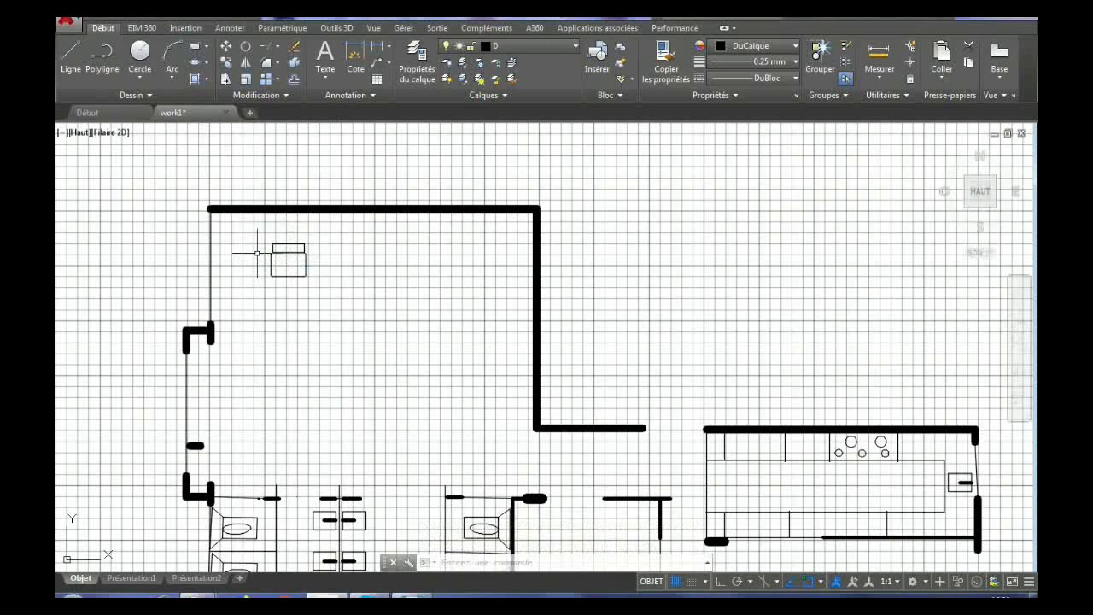
pyautogui.click(288, 246)
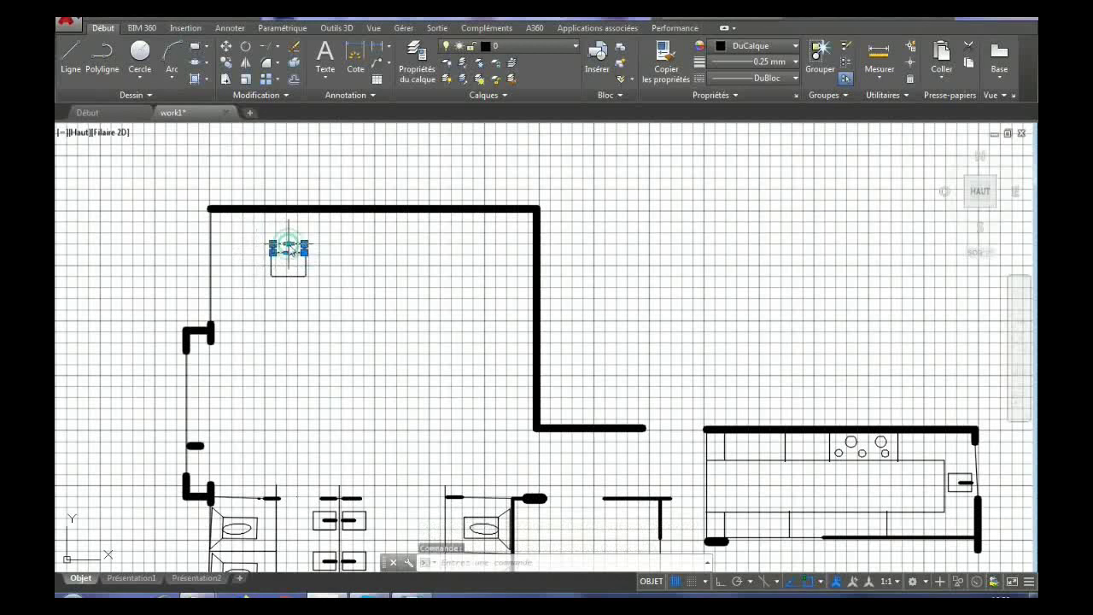
pyautogui.click(290, 253)
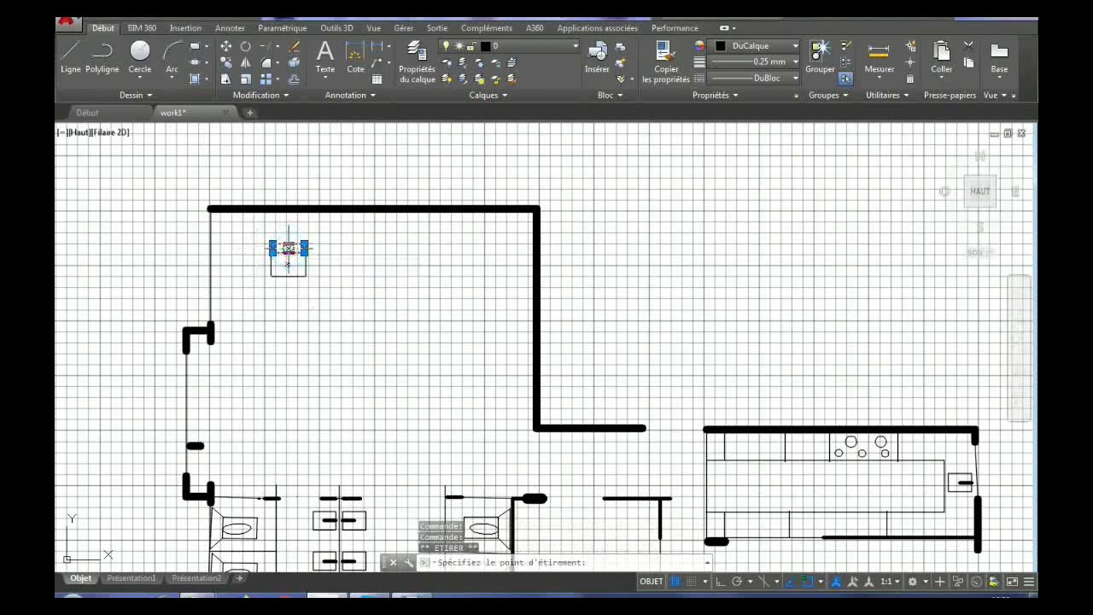
pyautogui.click(289, 248)
pyautogui.moveTo(288, 248)
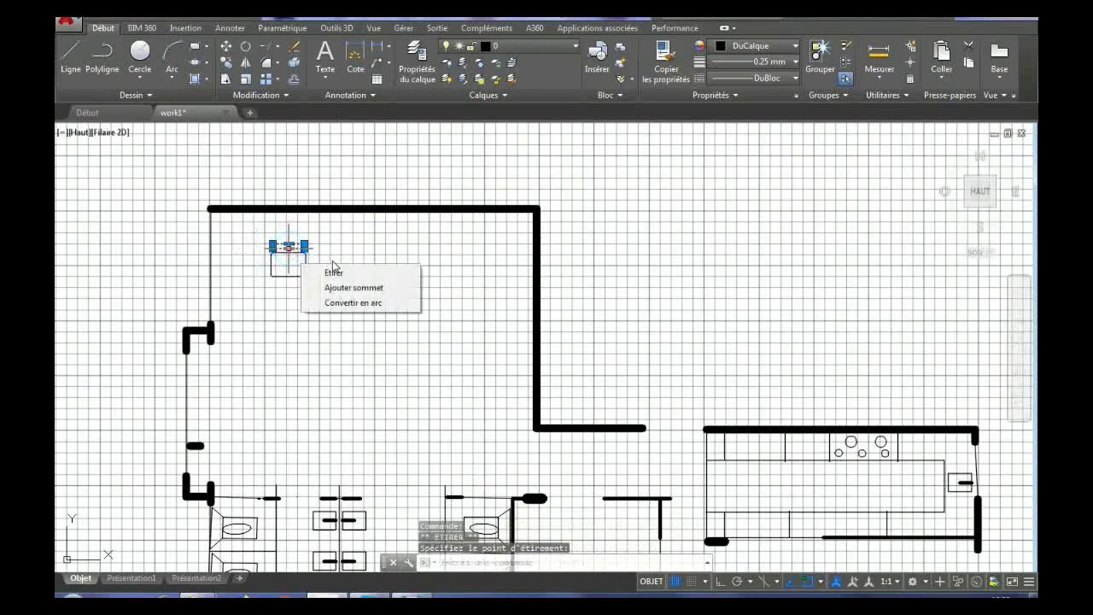
pyautogui.press('Escape')
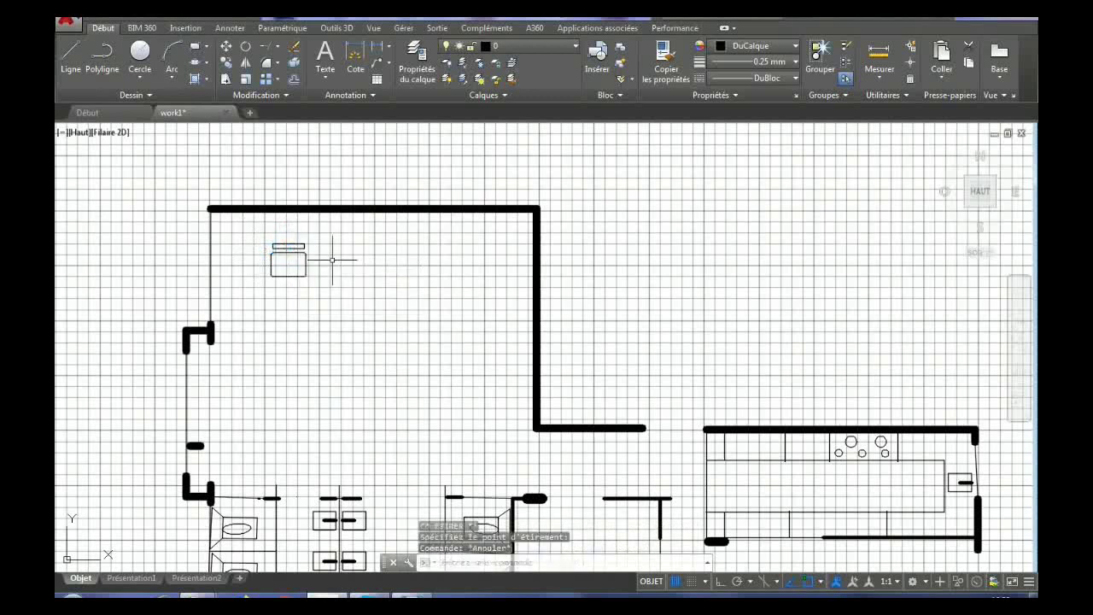
pyautogui.click(227, 62)
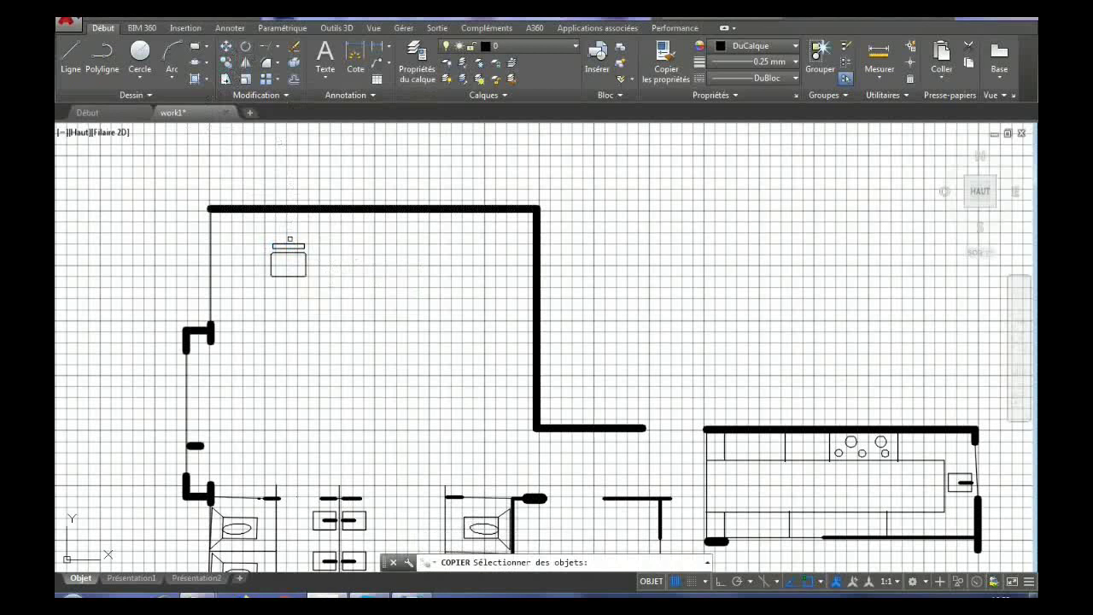
pyautogui.click(289, 246)
pyautogui.press('Return')
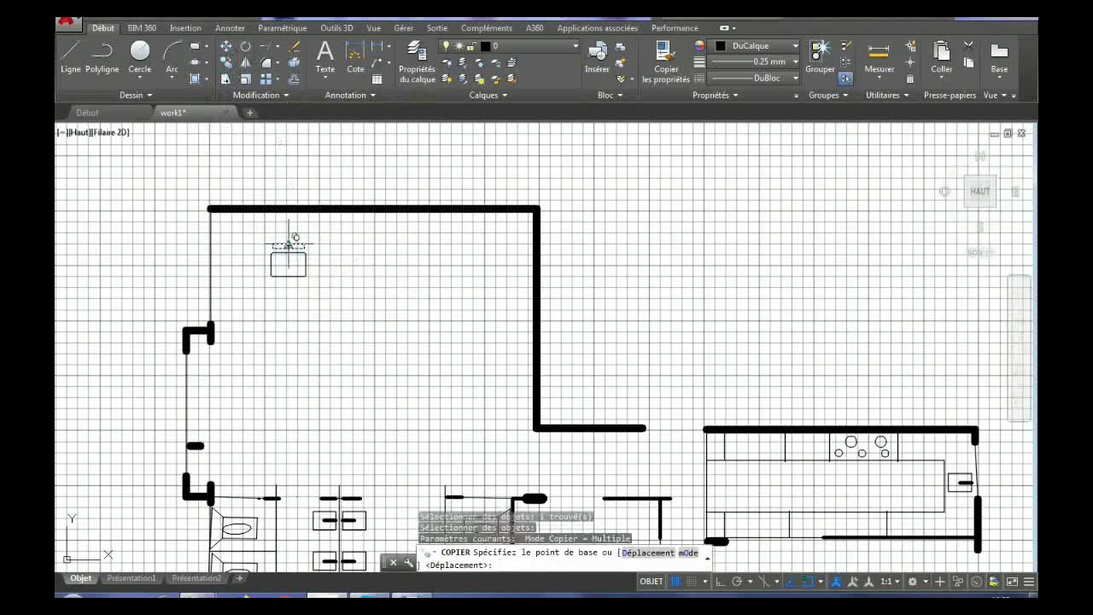
pyautogui.click(290, 245)
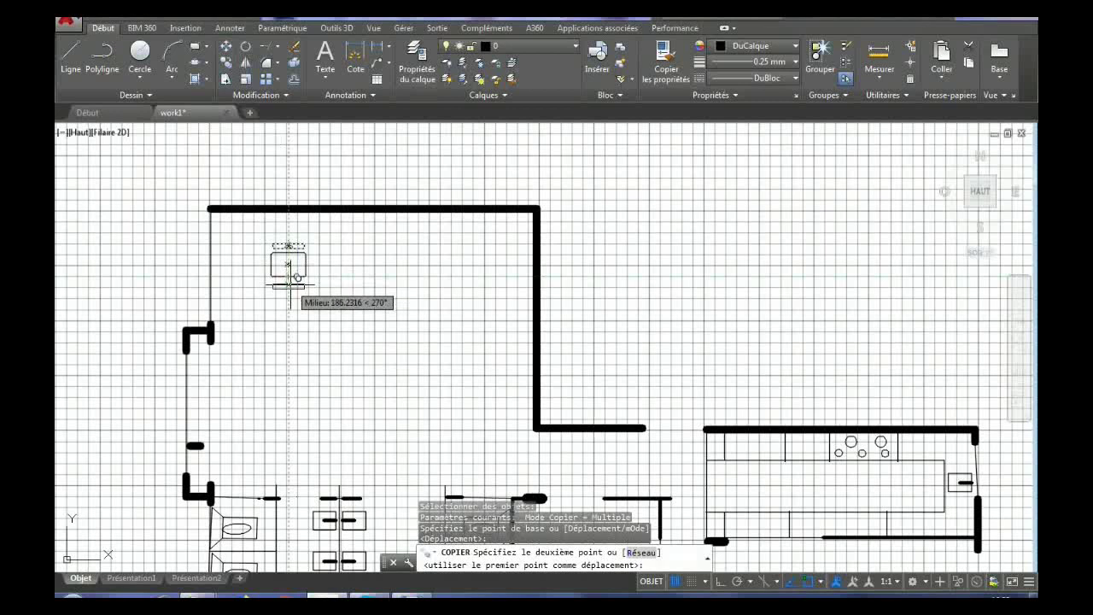
pyautogui.press('Escape')
# Mirror the thin rectangle about the rounded rectangle's horizontal centreline to its south side, keeping the original
pyautogui.click(245, 64)
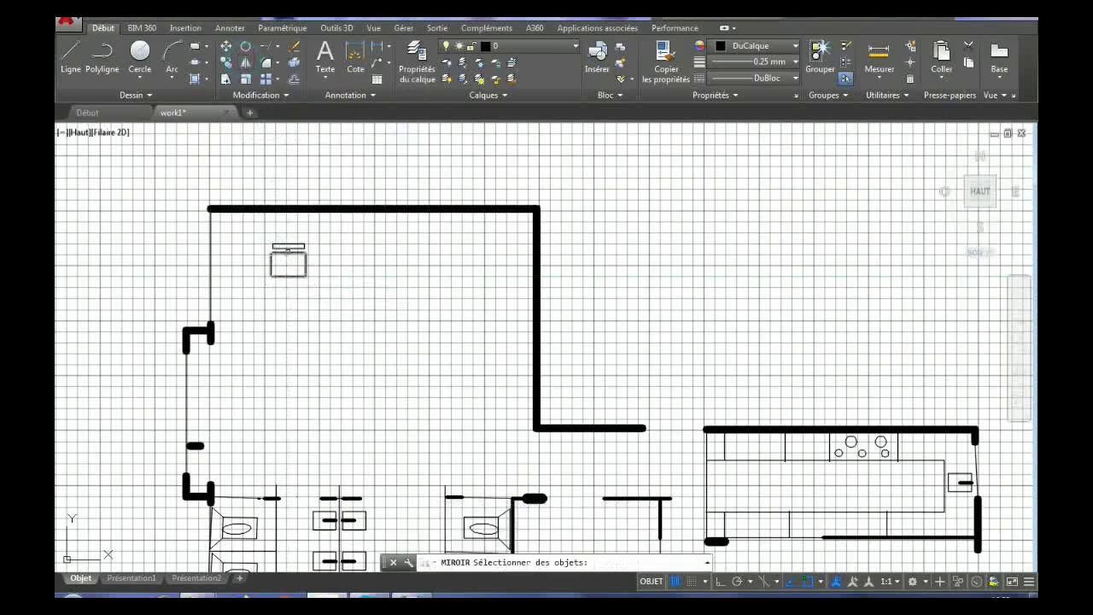
pyautogui.click(288, 247)
pyautogui.press('Return')
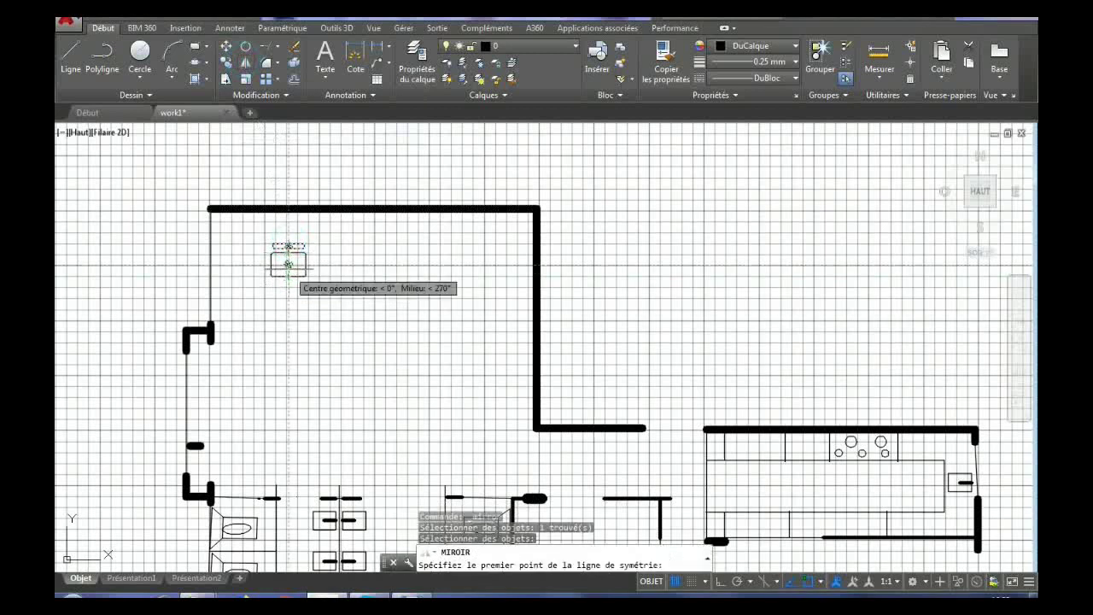
pyautogui.click(288, 264)
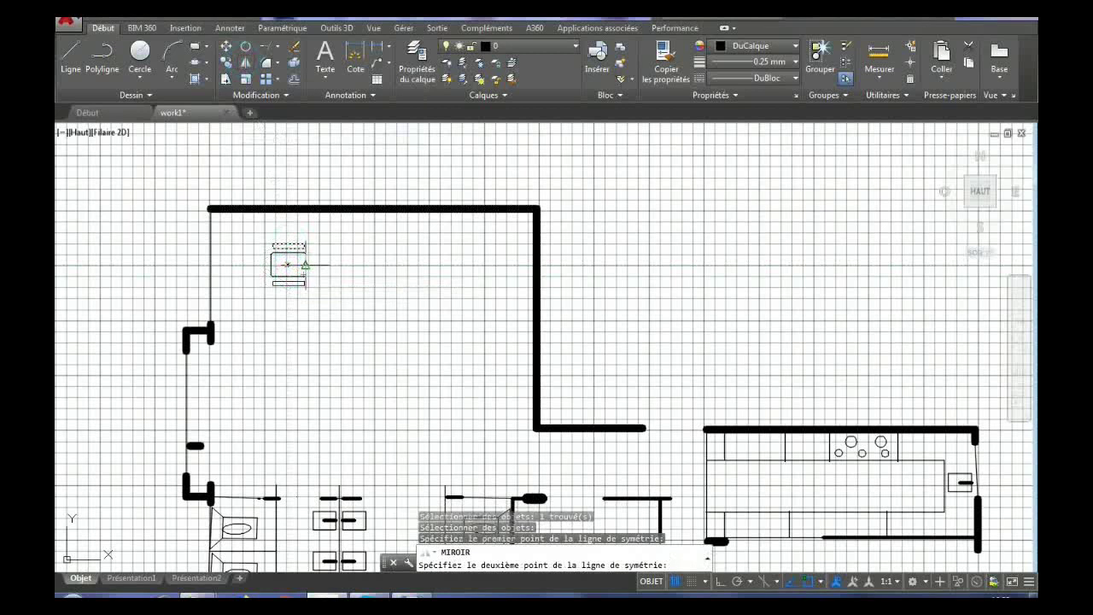
pyautogui.click(305, 264)
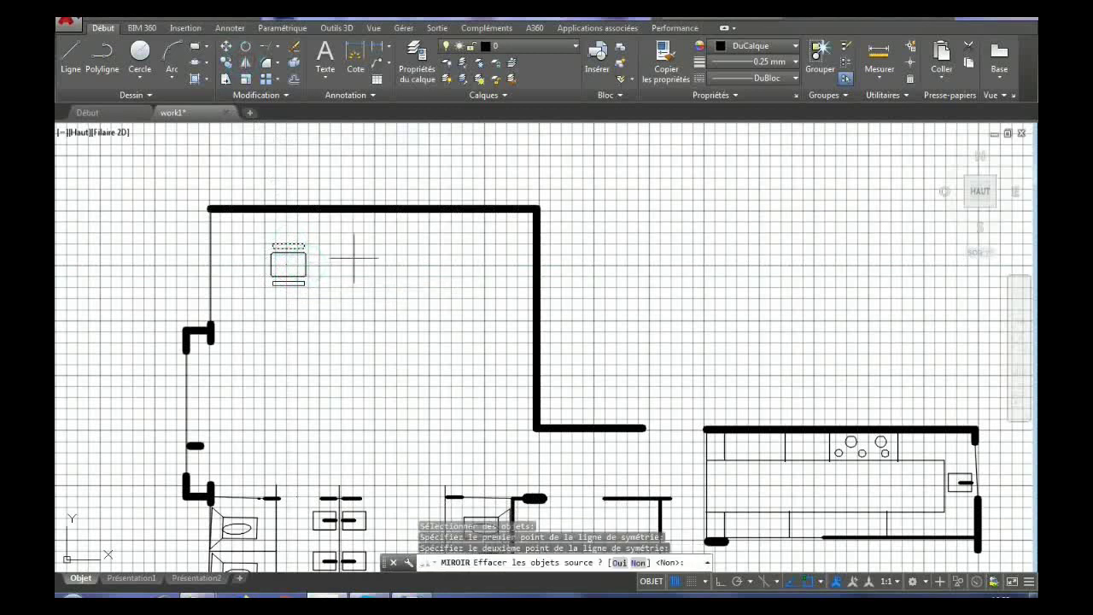
pyautogui.press('Return')
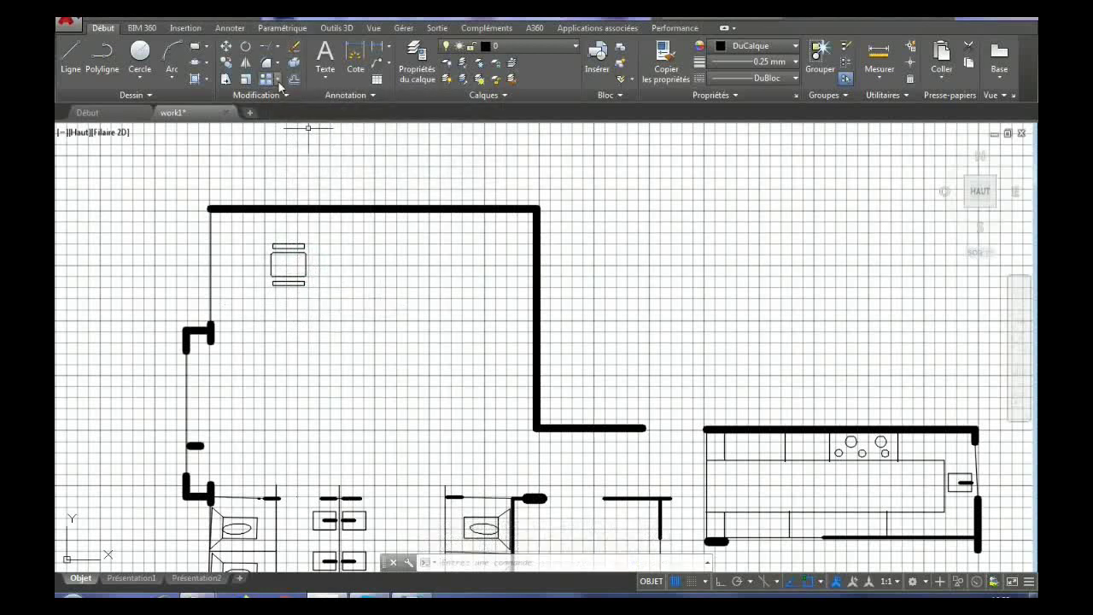
# Create a rectangular array of the rounded rectangle and its two thin rectangles with 4 columns and 3 rows
pyautogui.click(277, 79)
pyautogui.click(308, 98)
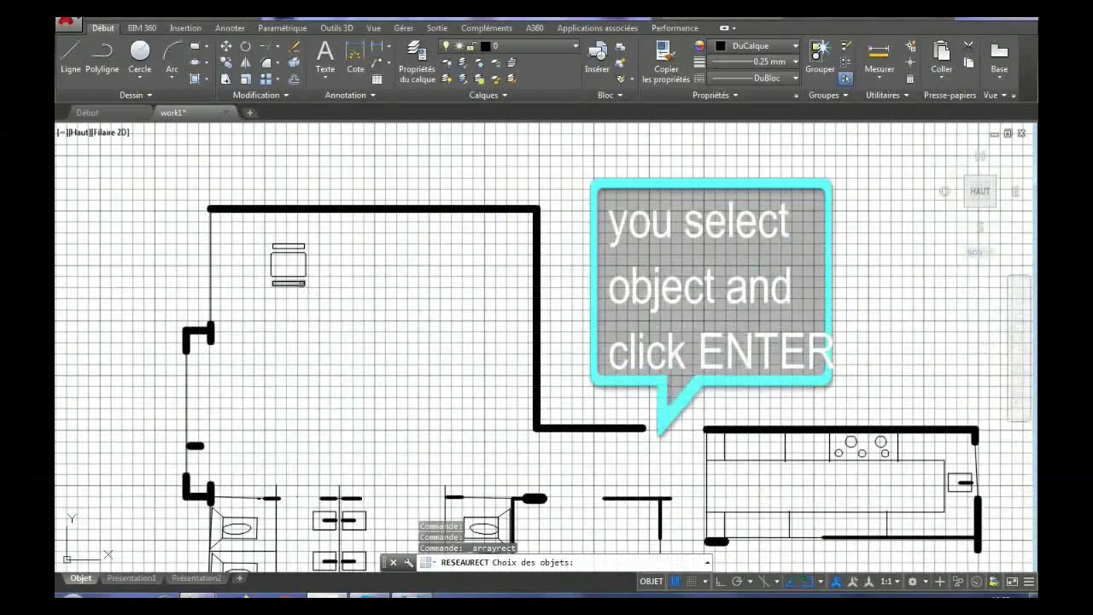
pyautogui.click(269, 445)
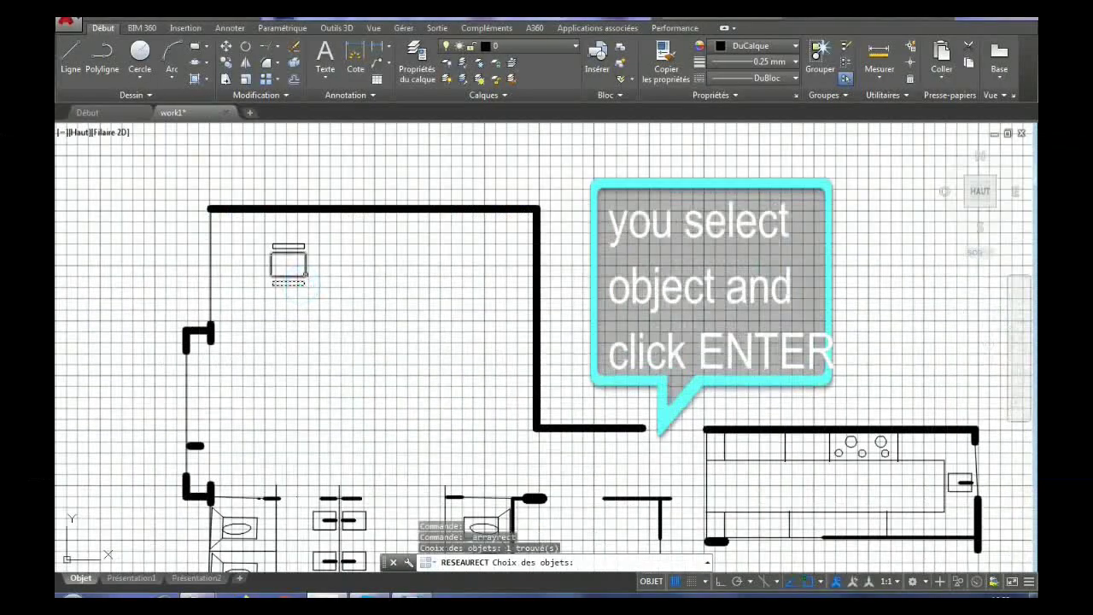
pyautogui.click(306, 274)
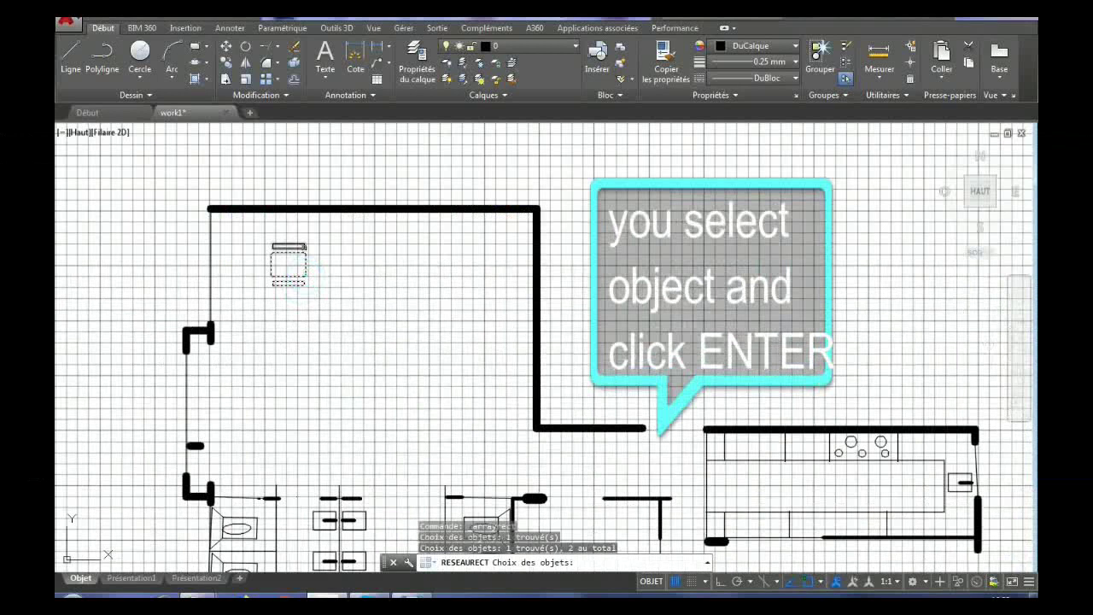
pyautogui.click(301, 247)
pyautogui.press('Return')
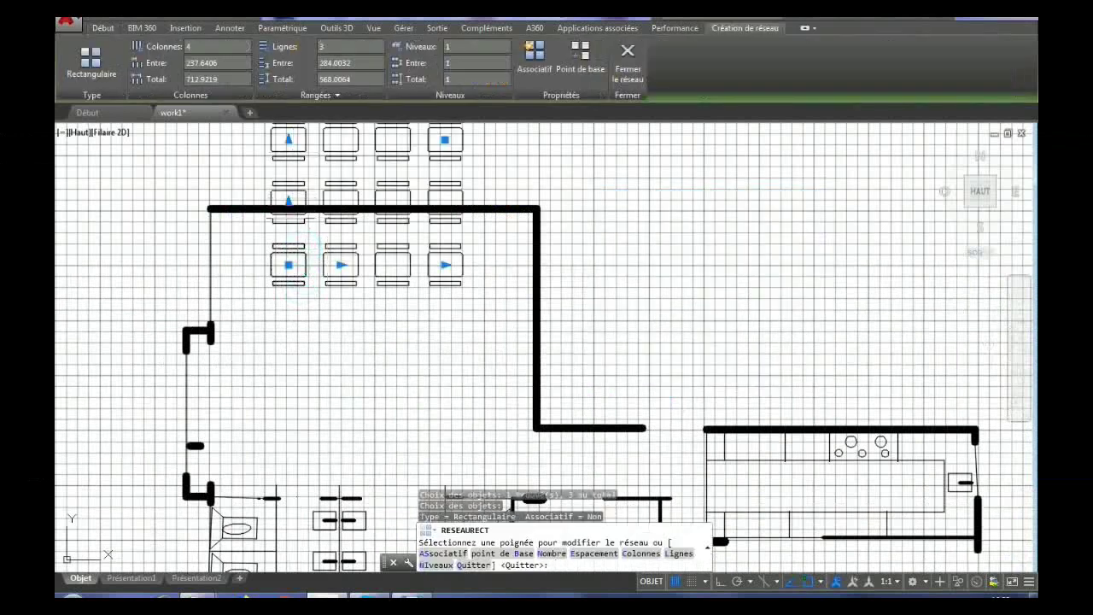
# Move the table array southward so that all rows lie inside the large northwest room, and finish the array
pyautogui.click(289, 264)
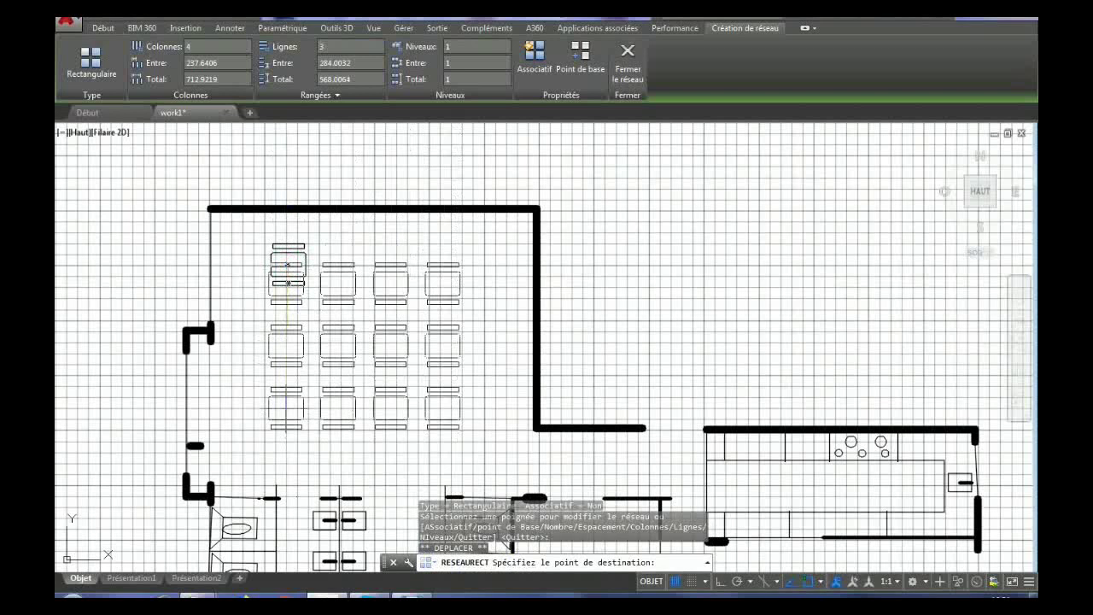
pyautogui.click(286, 408)
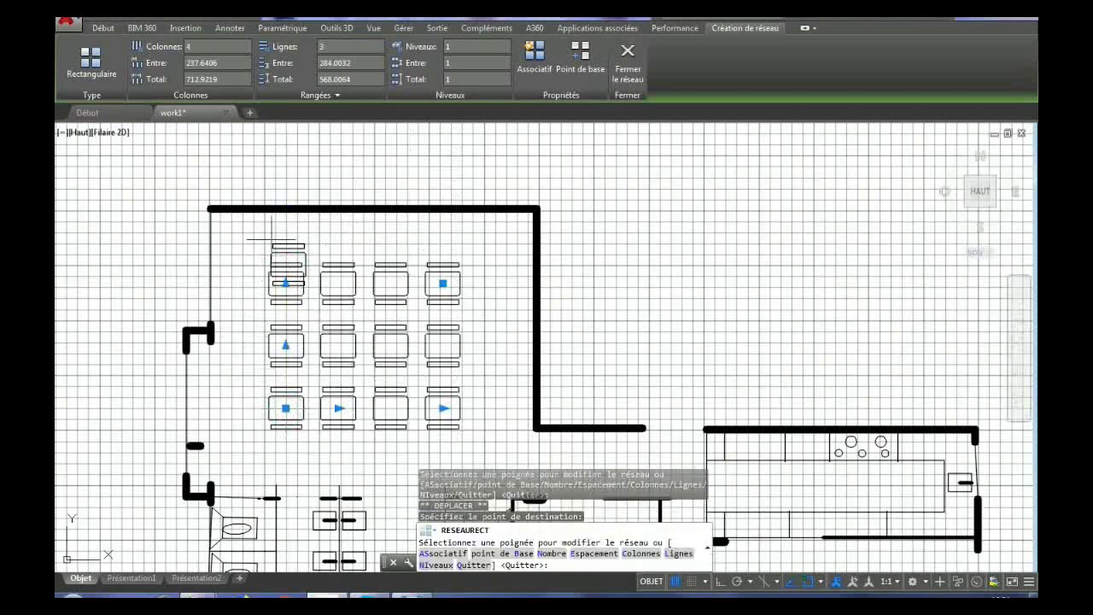
pyautogui.press('Return')
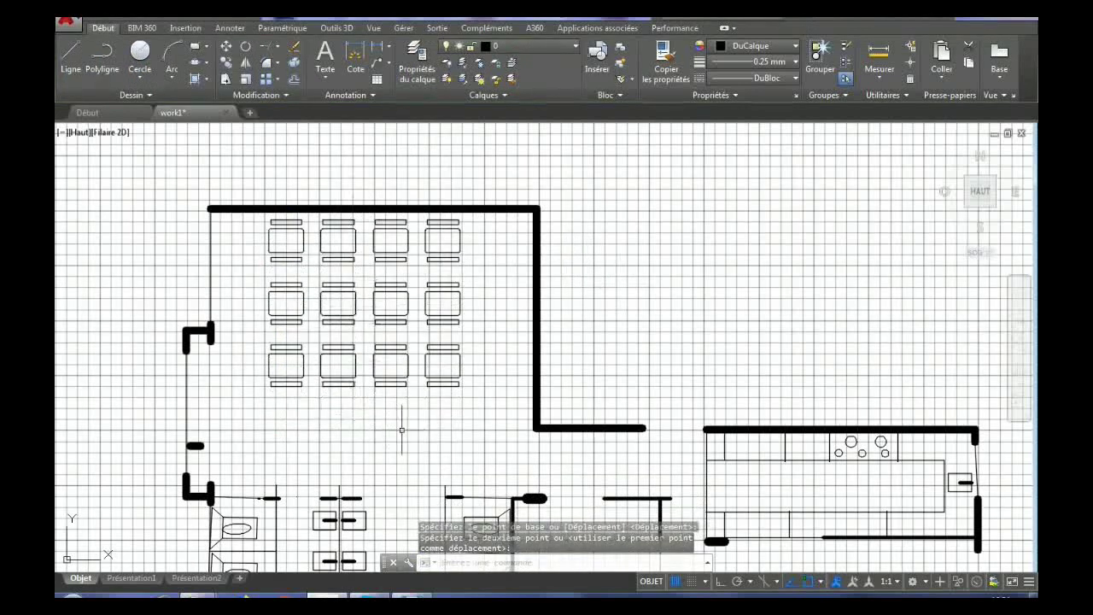
pyautogui.press('Escape')
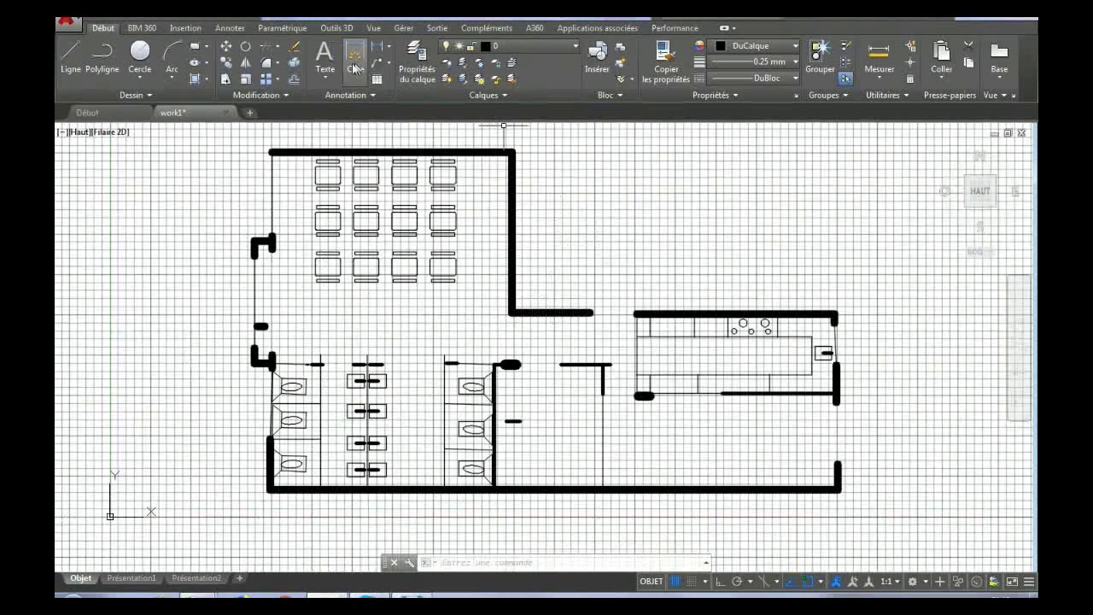
# Place the single-line text "INPUT" north of the entrance opening, accepting height 97.5410 and rotation 355
pyautogui.click(325, 75)
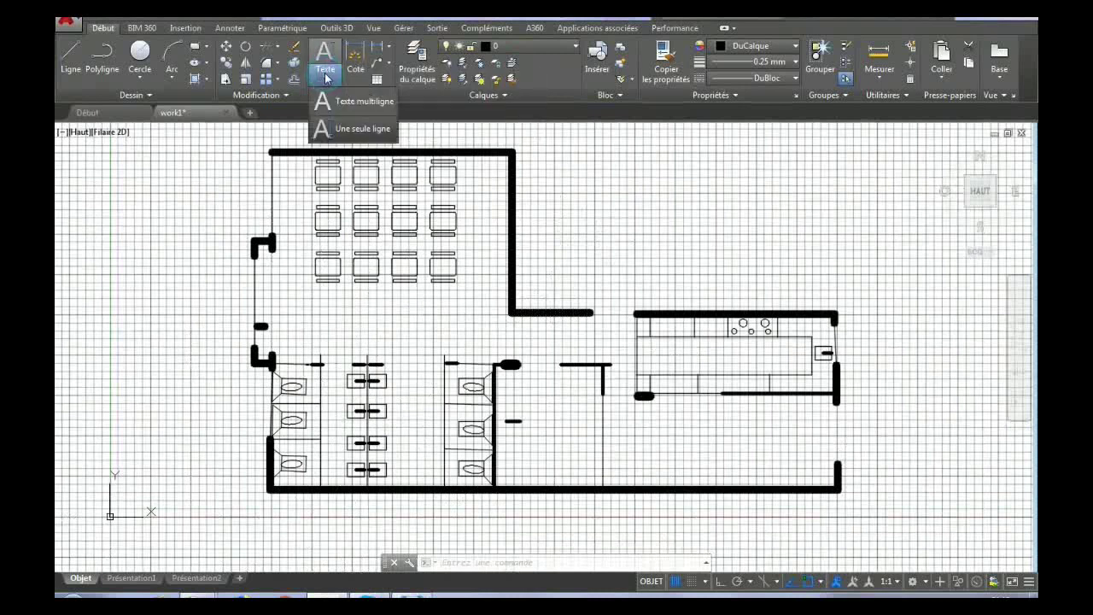
pyautogui.click(345, 132)
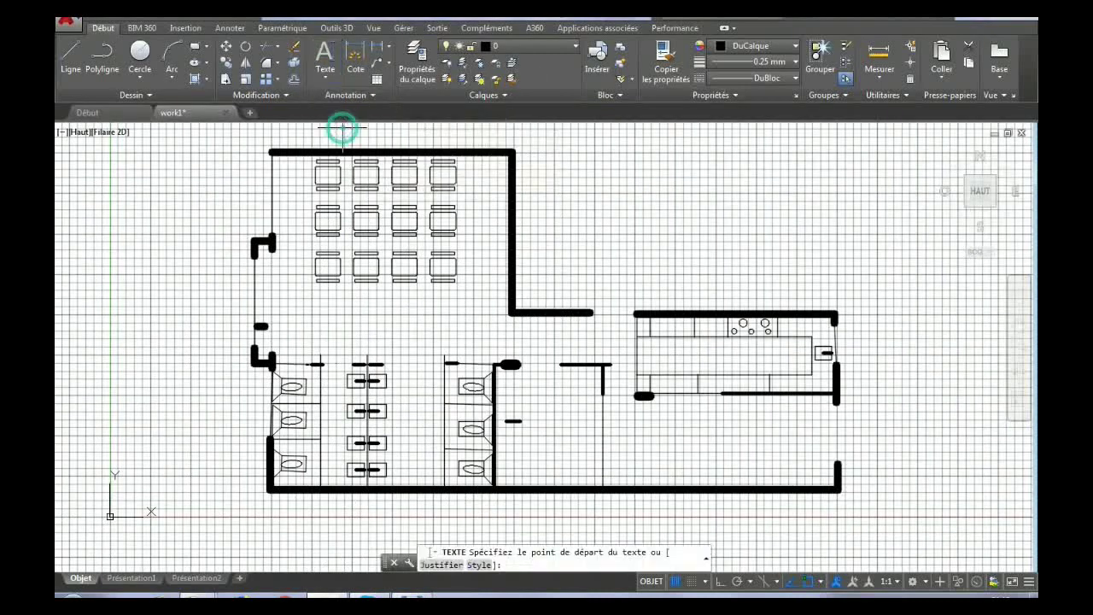
pyautogui.click(587, 274)
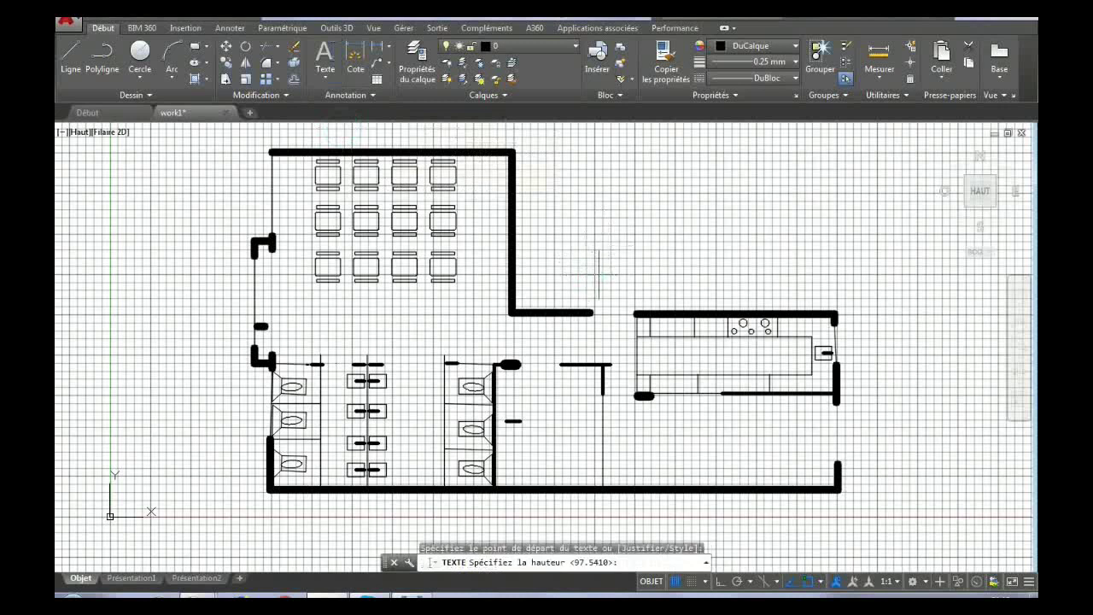
pyautogui.press('Return')
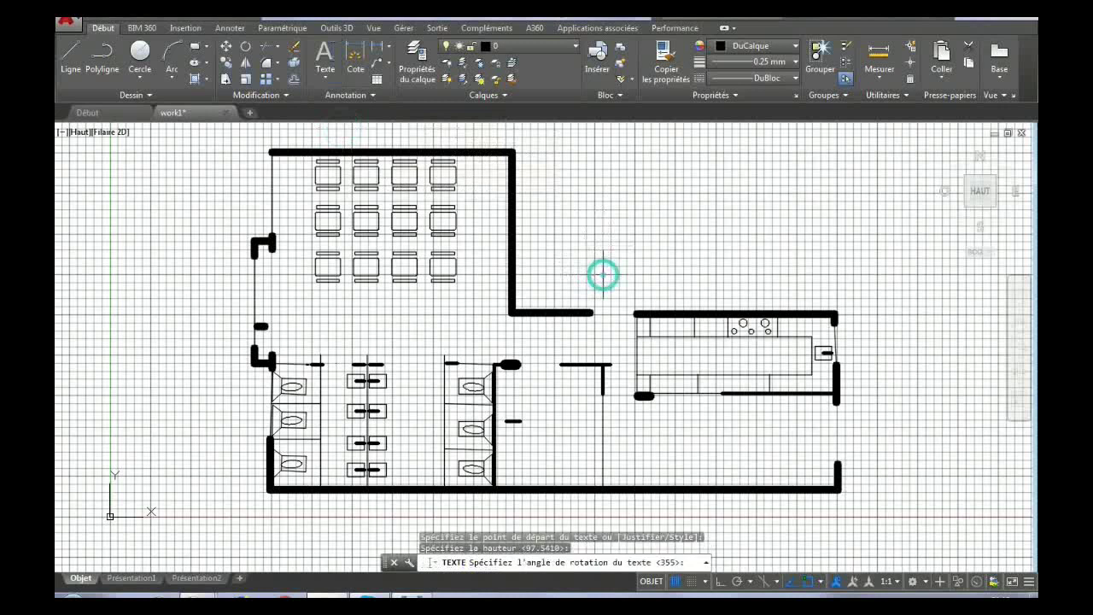
pyautogui.press('Return')
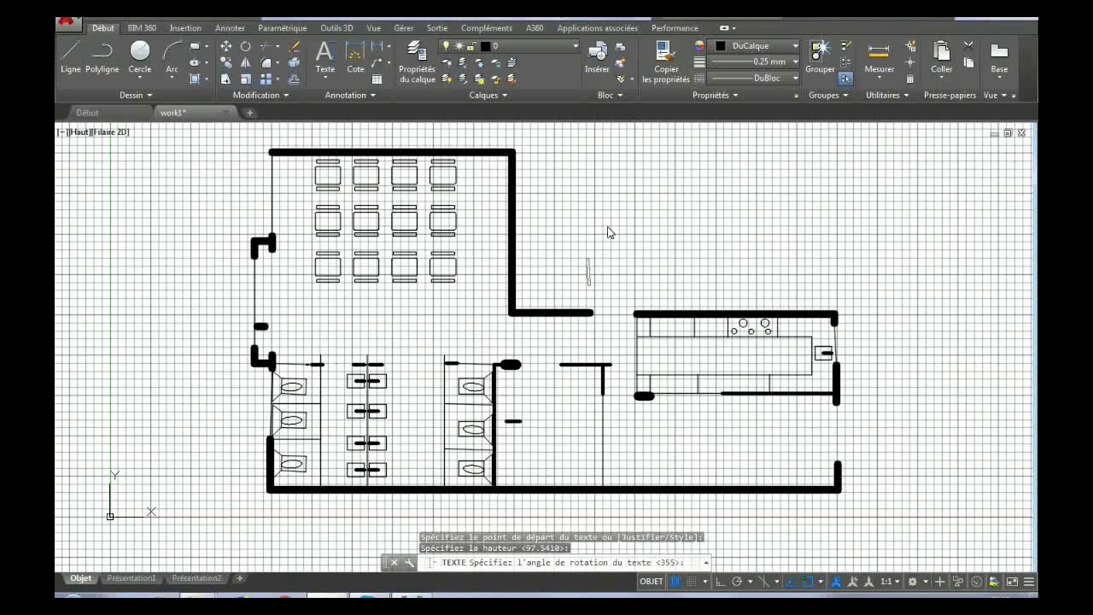
pyautogui.write('INPUT')
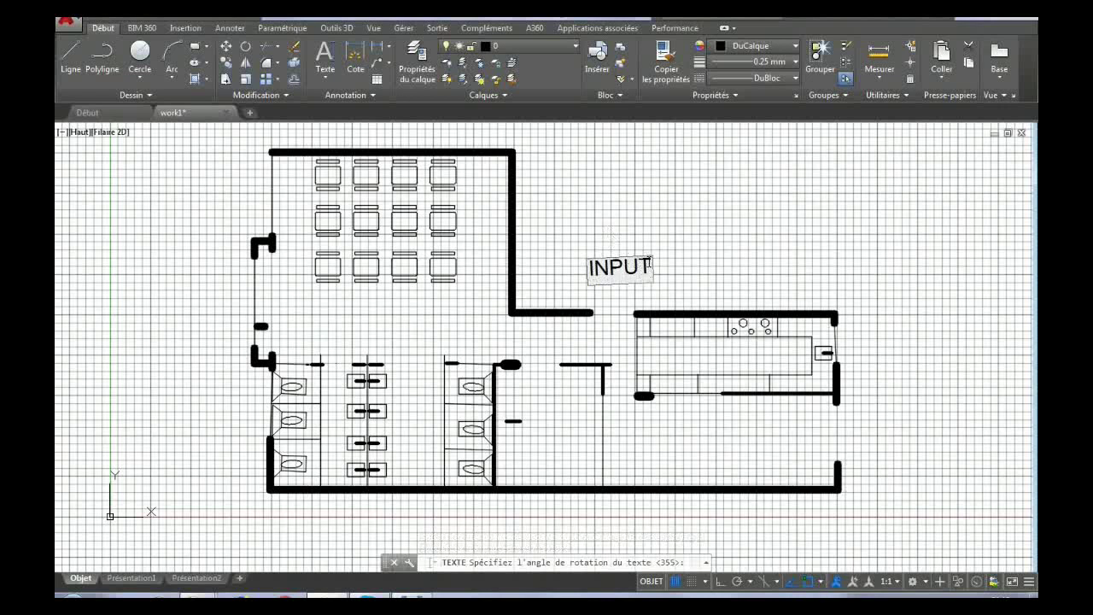
pyautogui.press('Return')
pyautogui.click(668, 270)
pyautogui.click(668, 269)
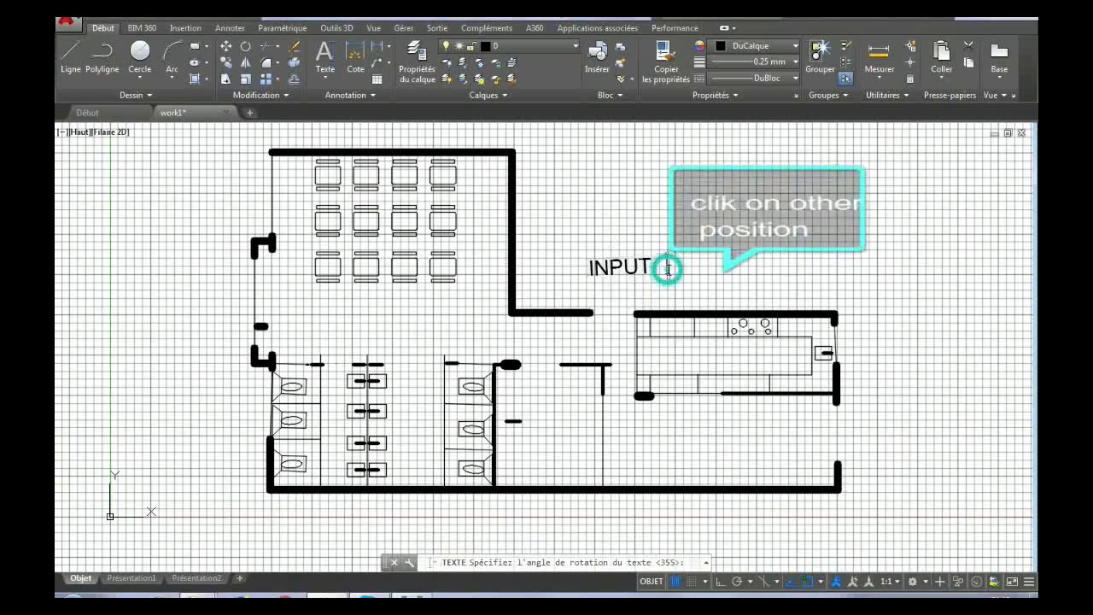
pyautogui.press('Return')
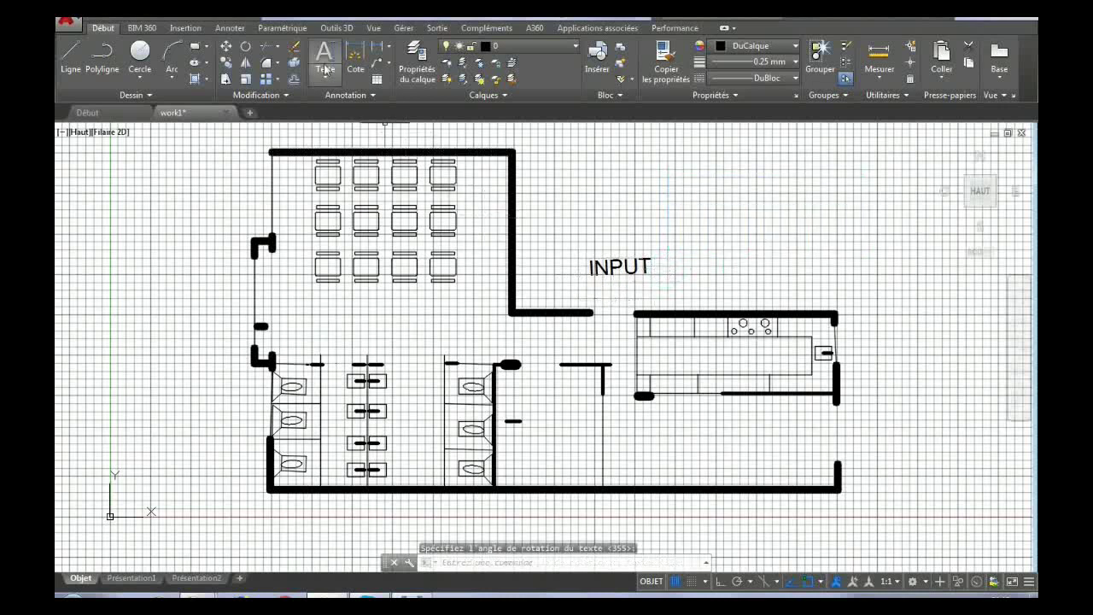
# Move the INPUT label southwest, close to the entrance opening, and start another text label
pyautogui.click(227, 48)
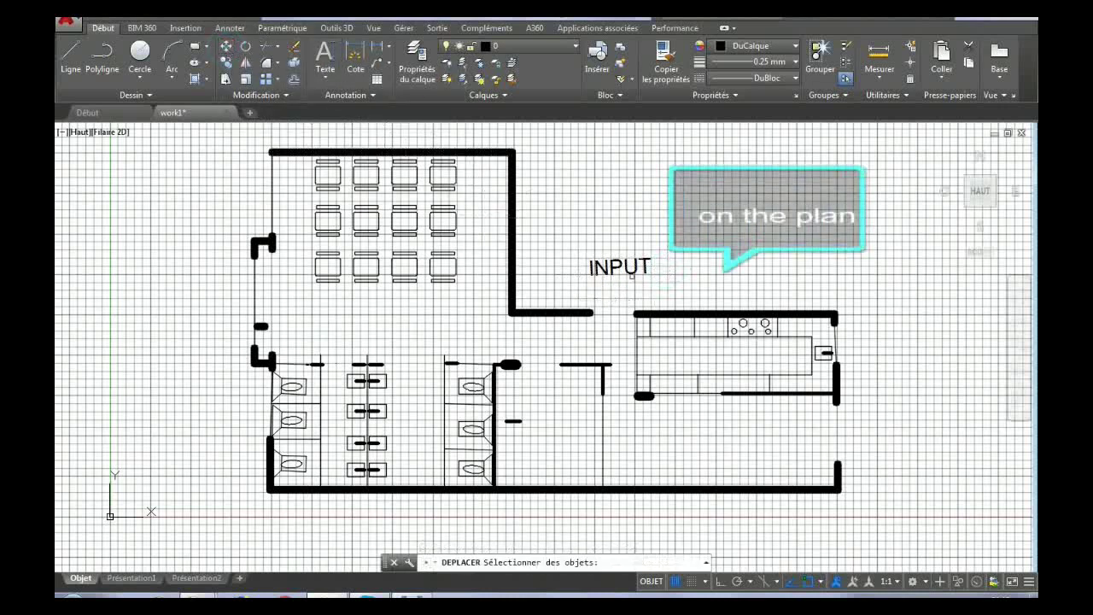
pyautogui.click(620, 267)
pyautogui.press('Return')
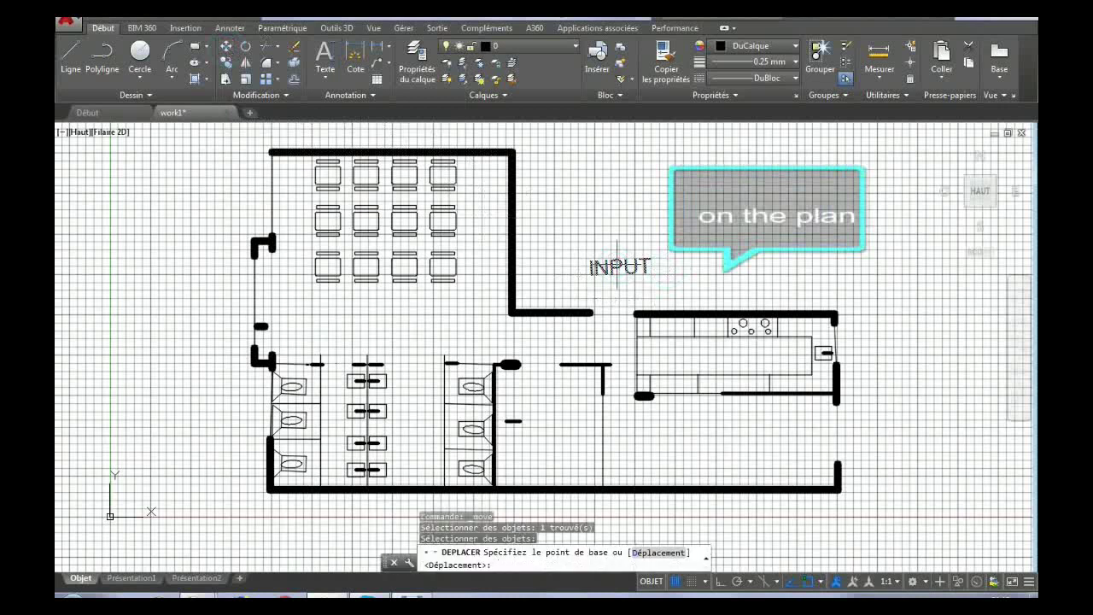
pyautogui.click(625, 271)
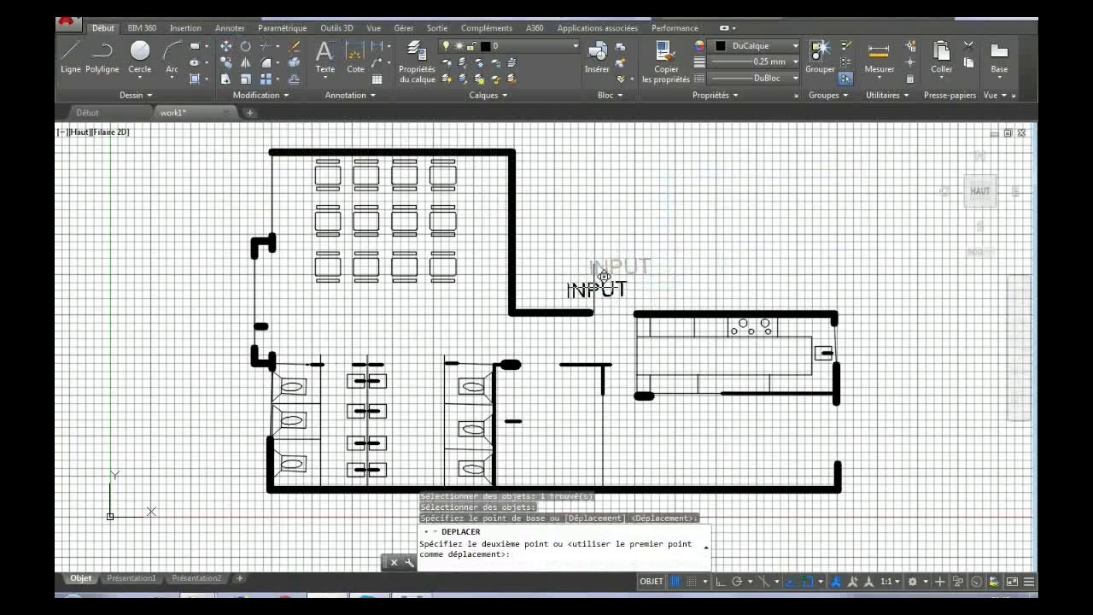
pyautogui.click(602, 294)
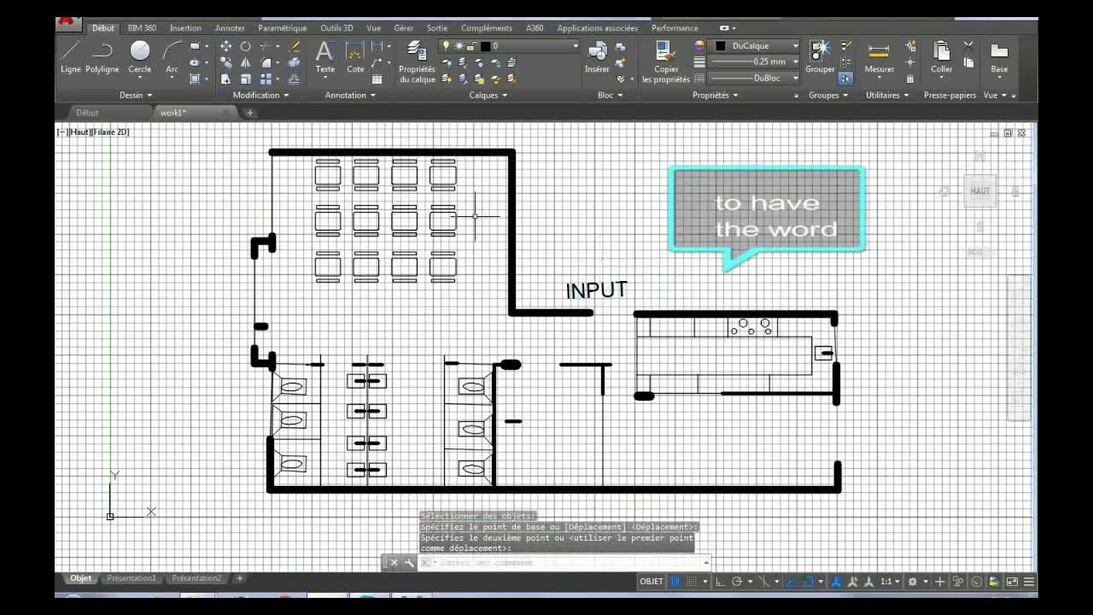
pyautogui.click(325, 62)
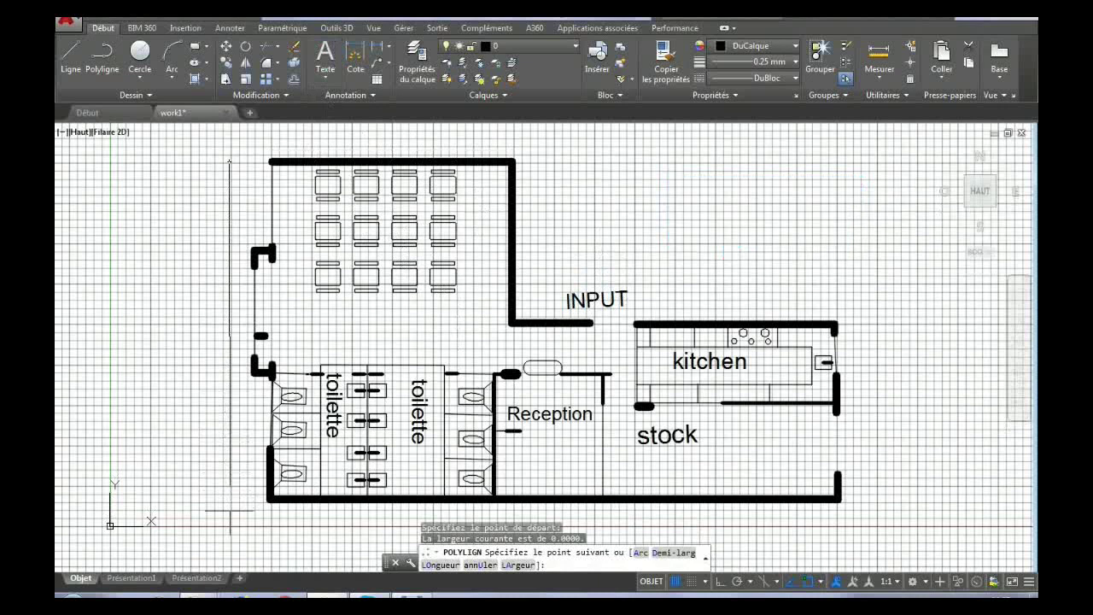
# Draw a polyline boundary around the whole floor plan, ending at its start point west of the north wall, and undo the last operation
pyautogui.click(229, 511)
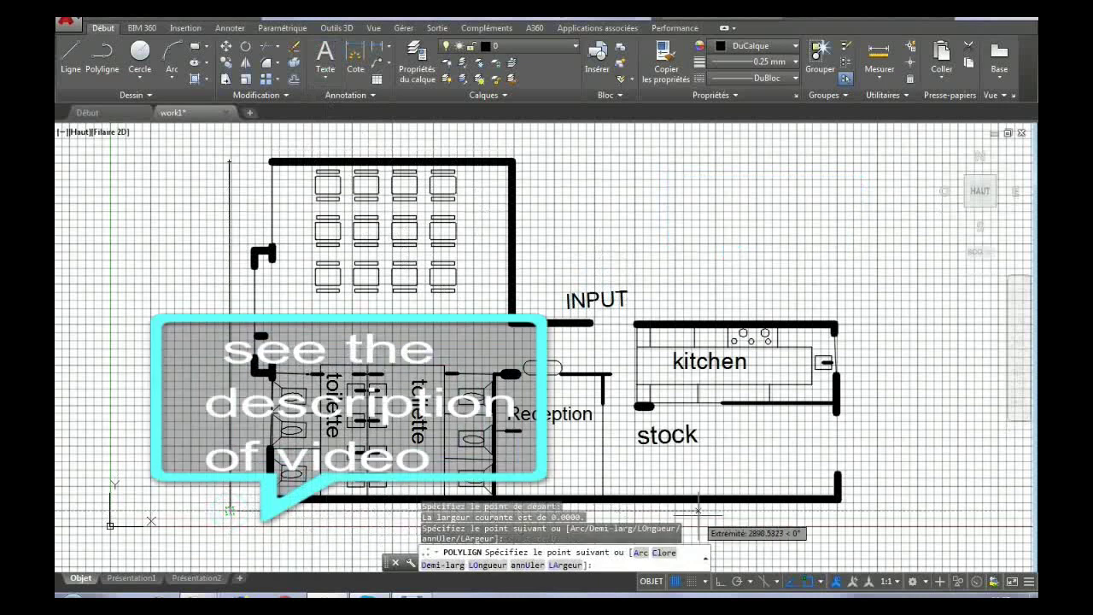
pyautogui.click(895, 510)
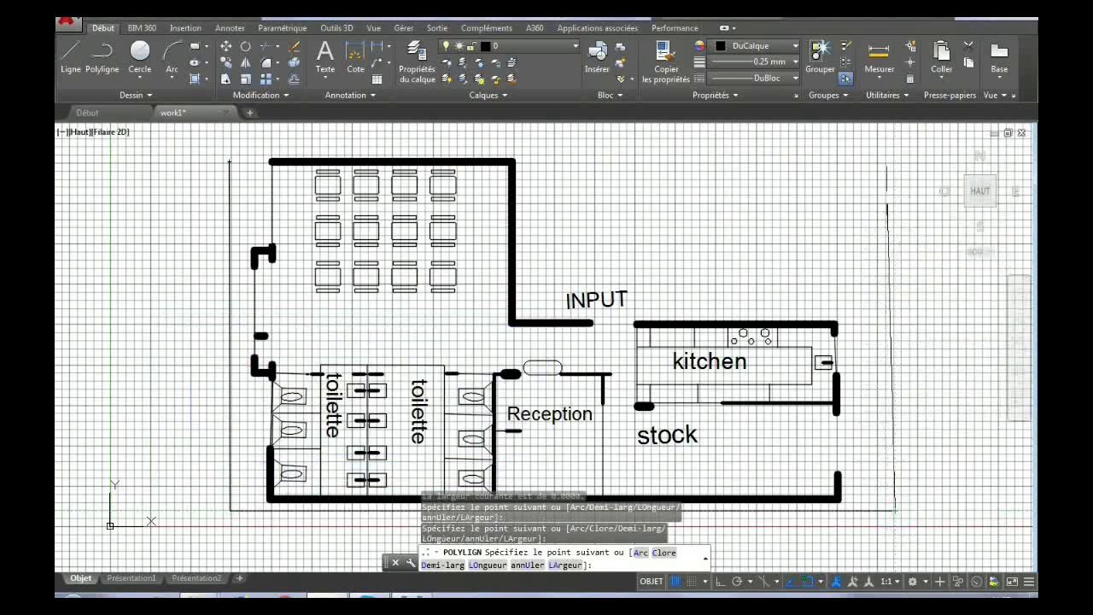
pyautogui.click(888, 134)
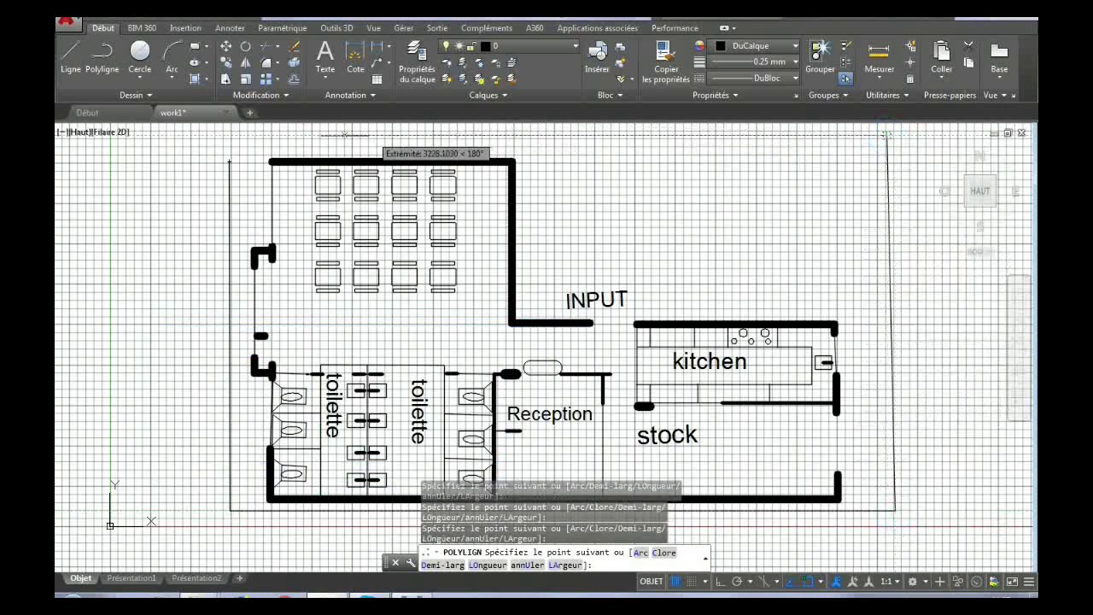
pyautogui.click(230, 135)
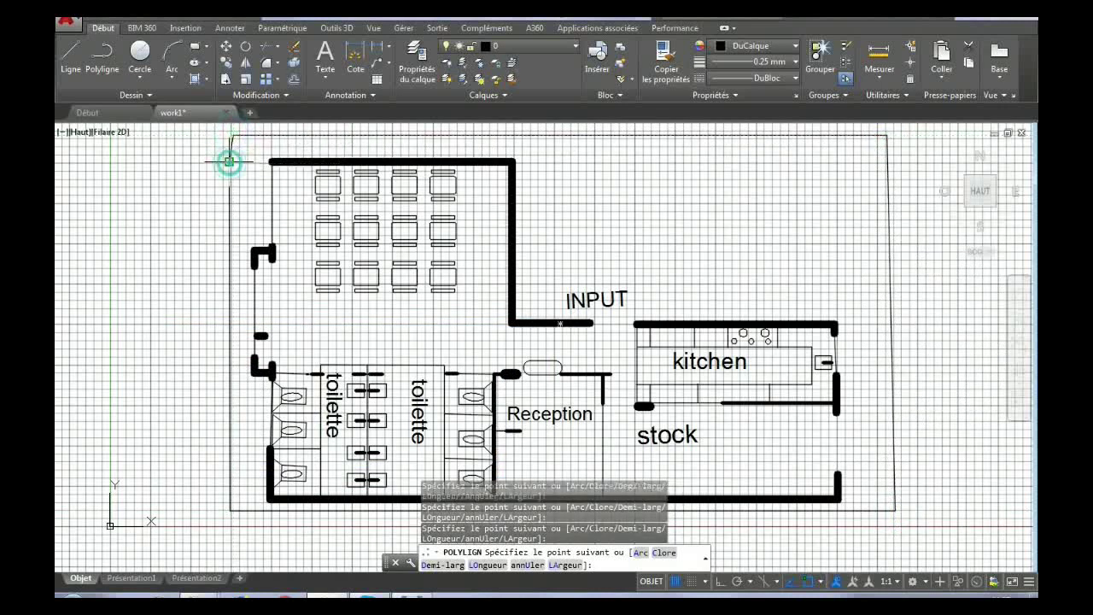
pyautogui.press('Return')
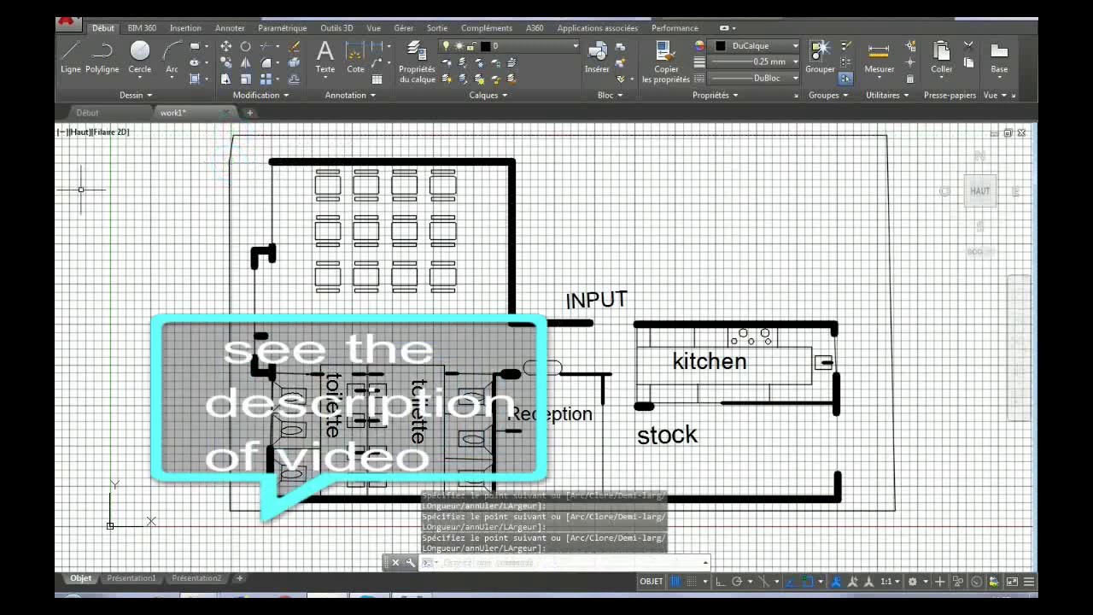
pyautogui.hotkey('ctrl', 'z')
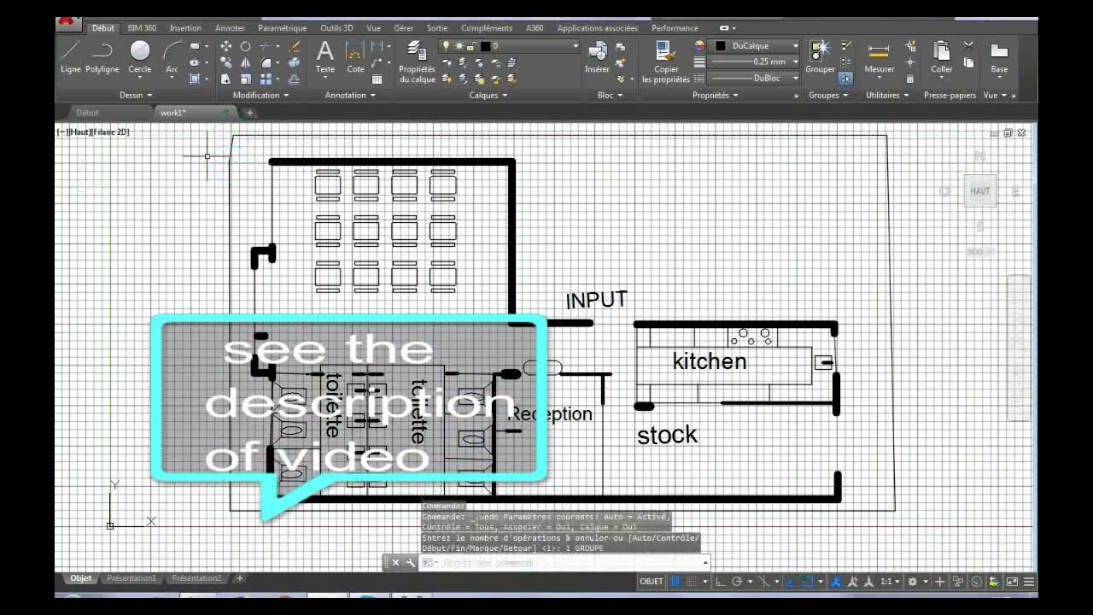
# Offset the closed plot boundary inward by a distance picked on screen, creating a narrow strip around the floor plan
pyautogui.click(263, 134)
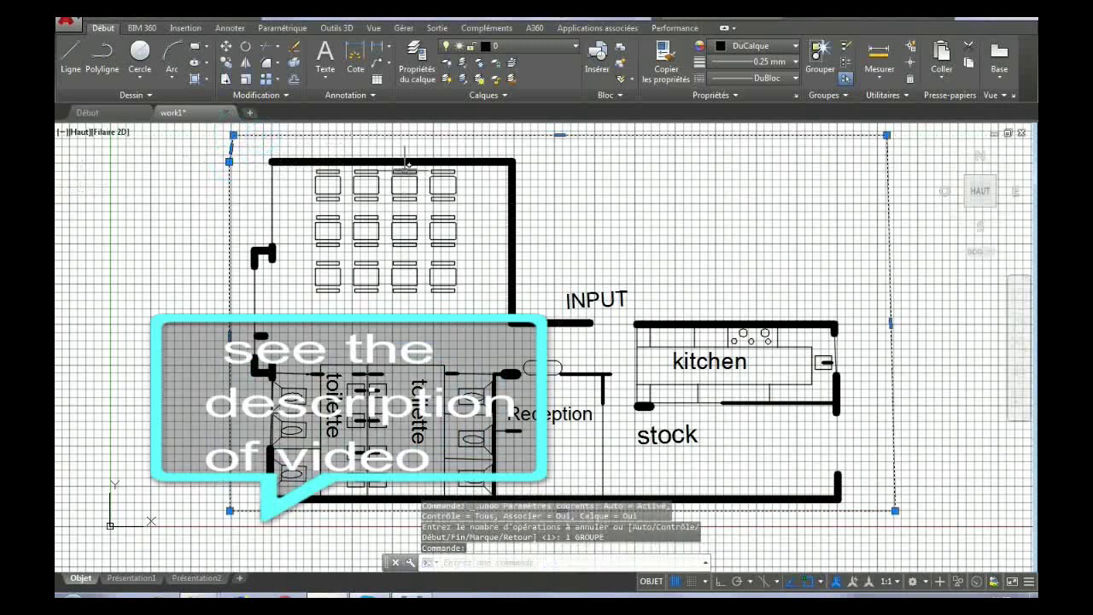
pyautogui.click(293, 79)
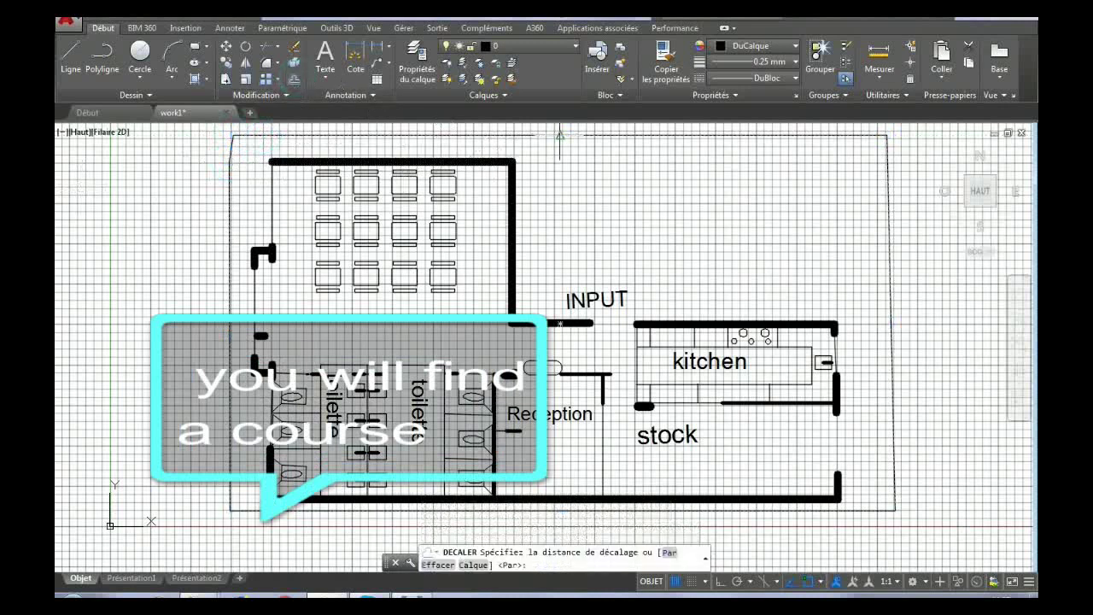
pyautogui.doubleClick(557, 147)
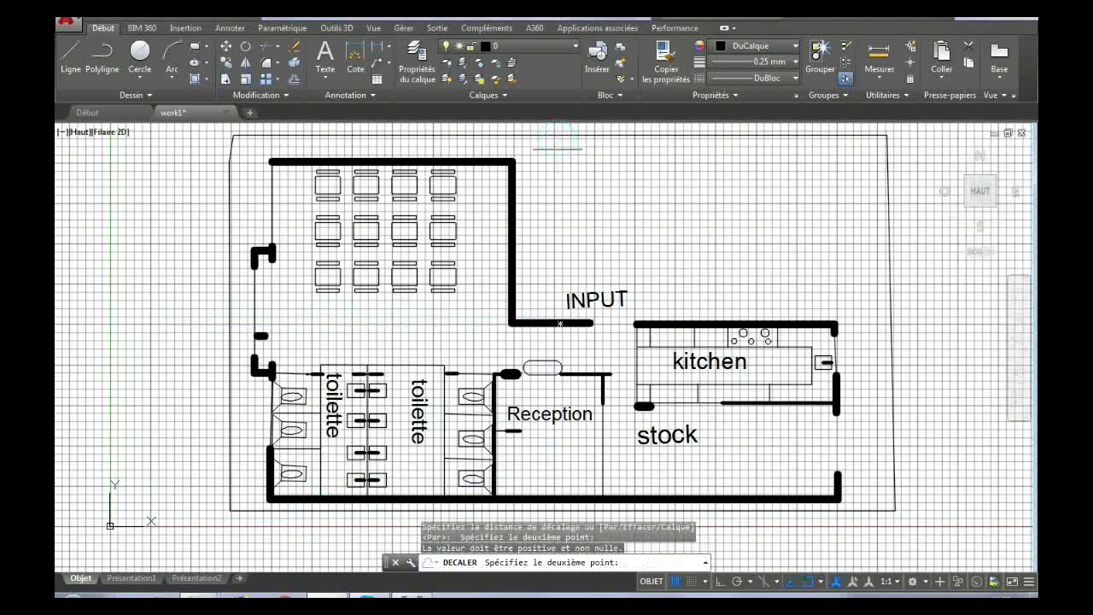
pyautogui.click(562, 135)
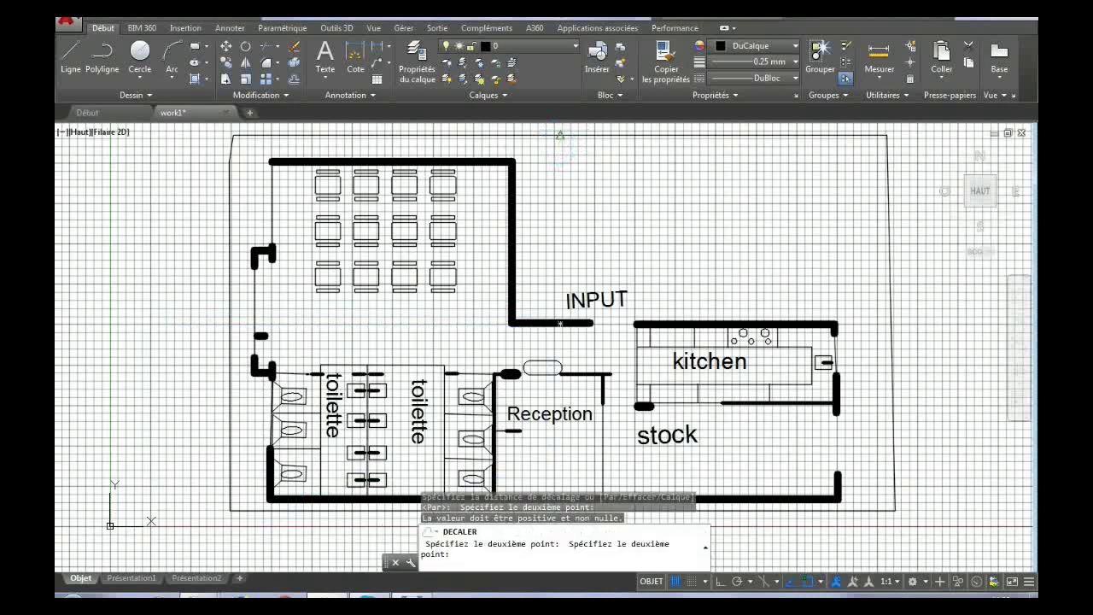
pyautogui.click(561, 153)
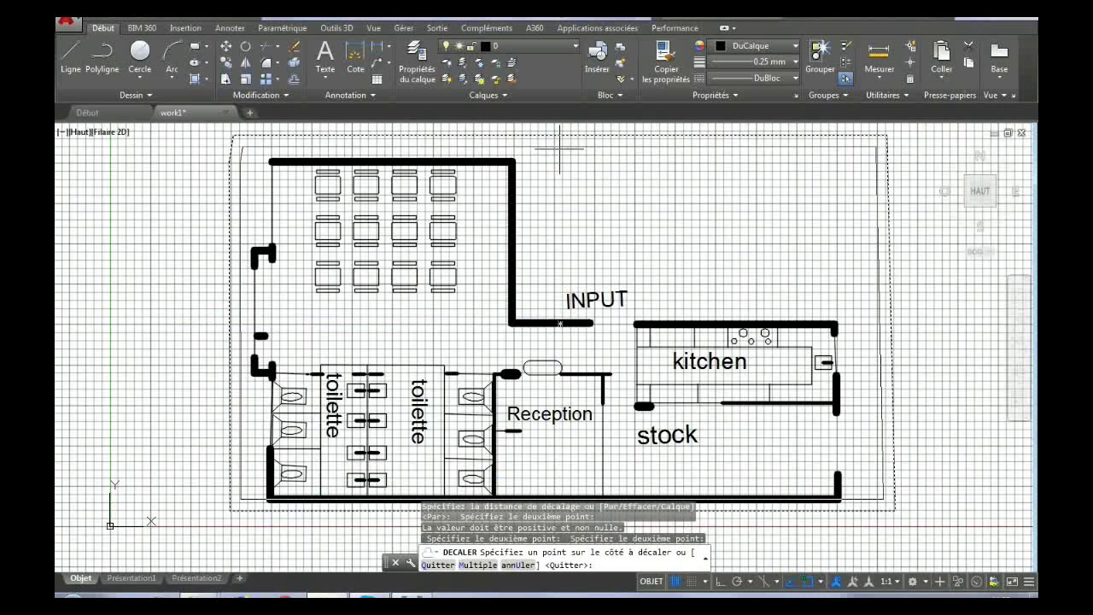
pyautogui.click(560, 149)
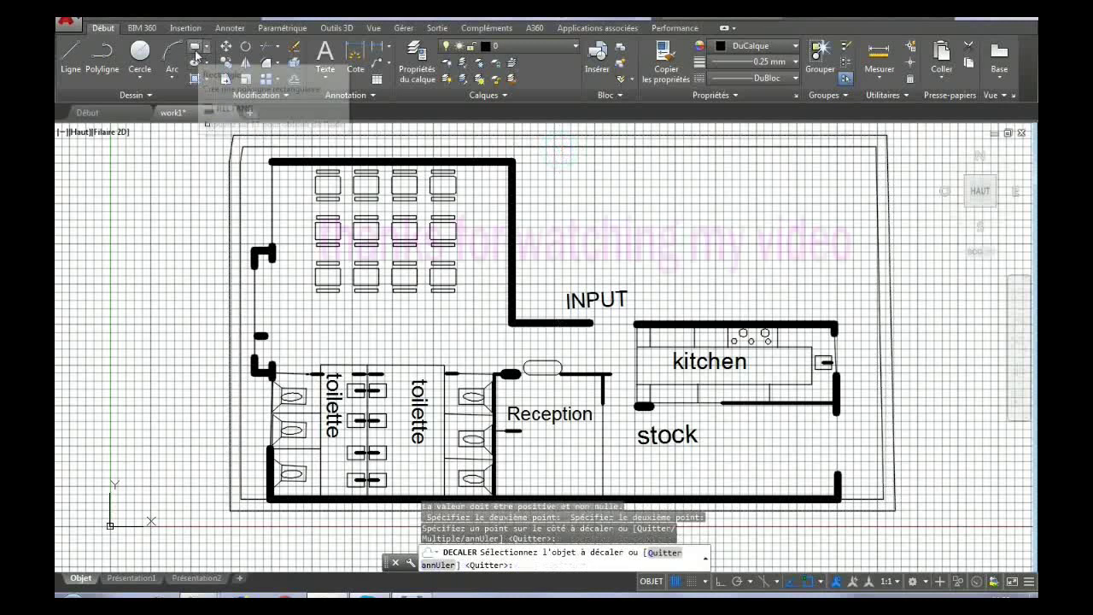
# Hatch the strip between the two boundary outlines with the current green line pattern at scale 1.4
pyautogui.click(195, 78)
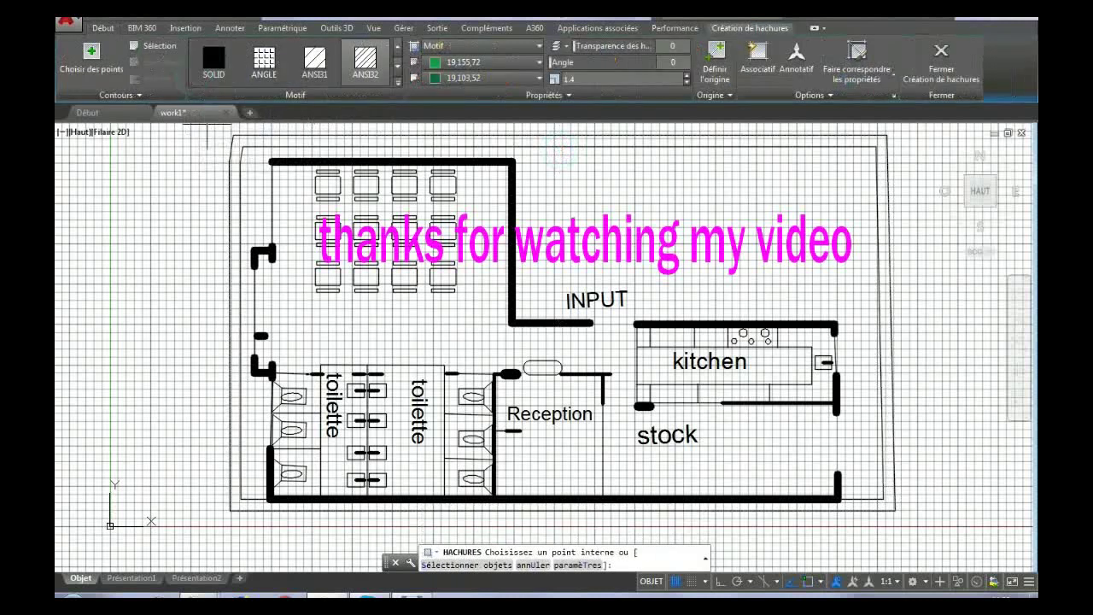
pyautogui.click(455, 136)
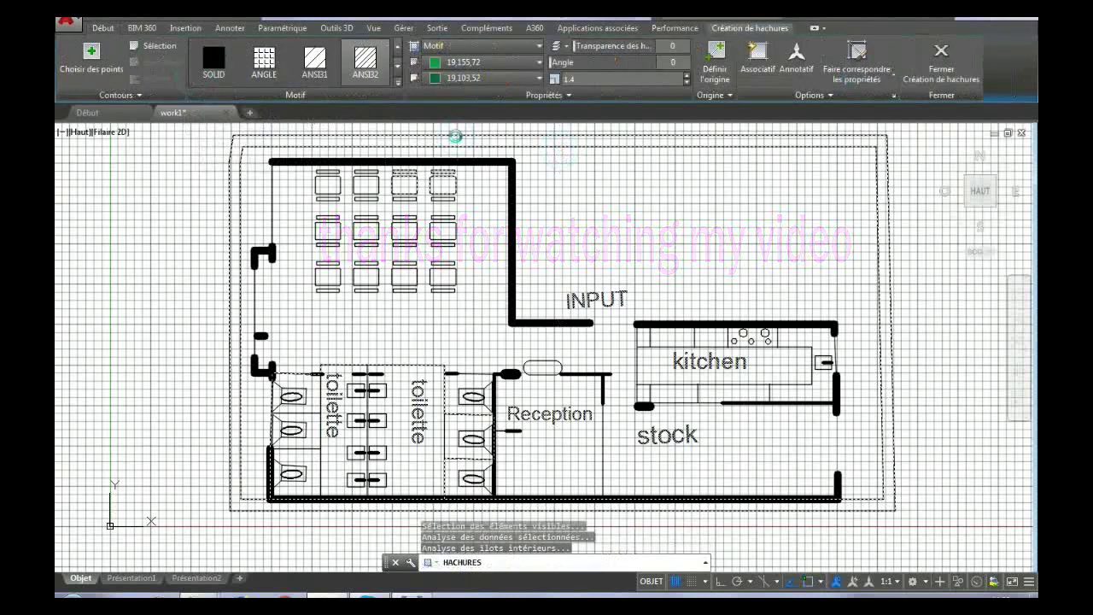